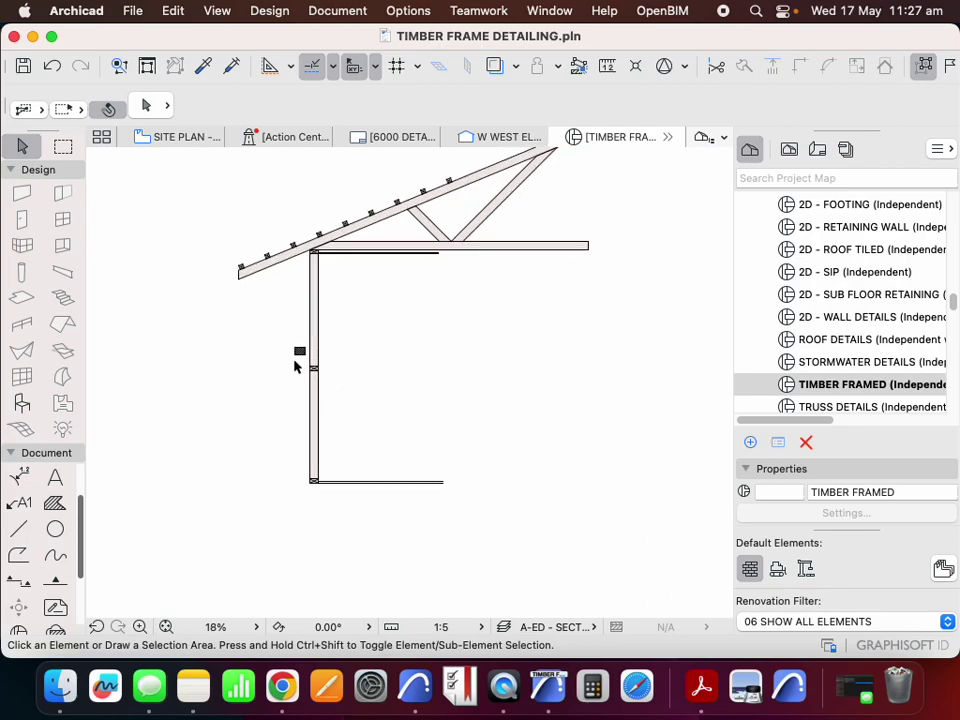
Step: Examine the timber-framed section from the eave, rafters and battens down the stud wall to its bottom plate
scroll(230, 364, "up", 2)
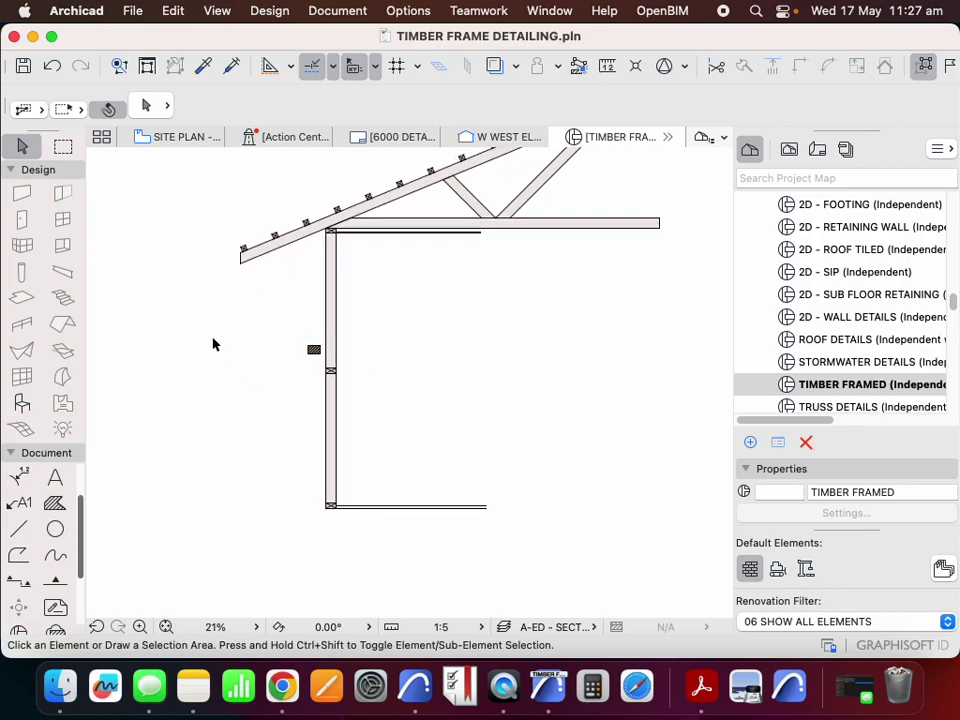
scroll(214, 360, "down", 2)
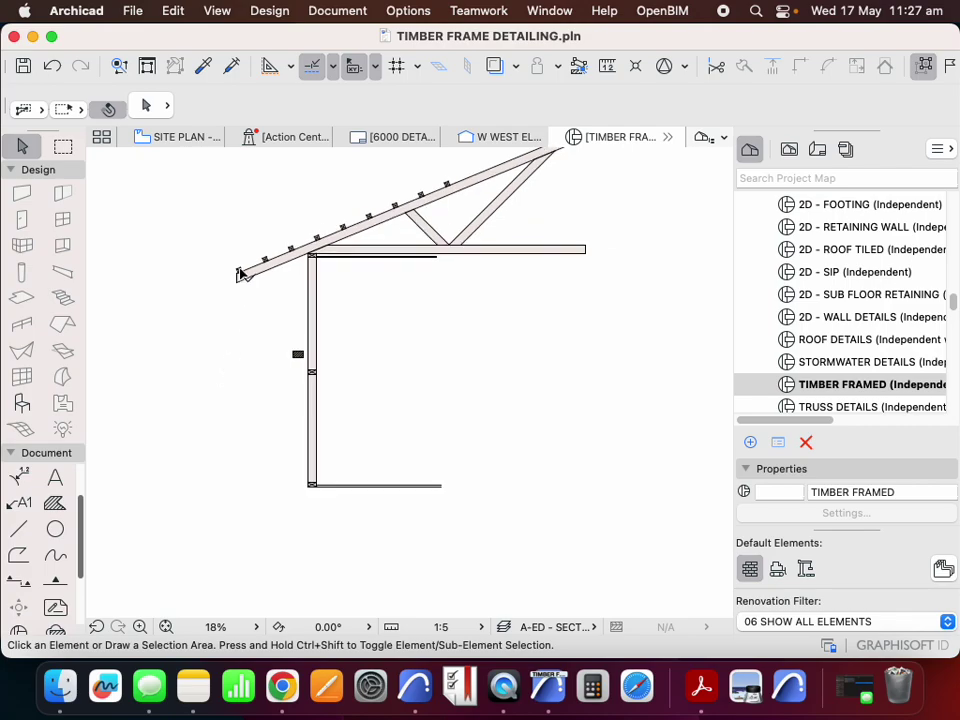
scroll(257, 253, "up", 5)
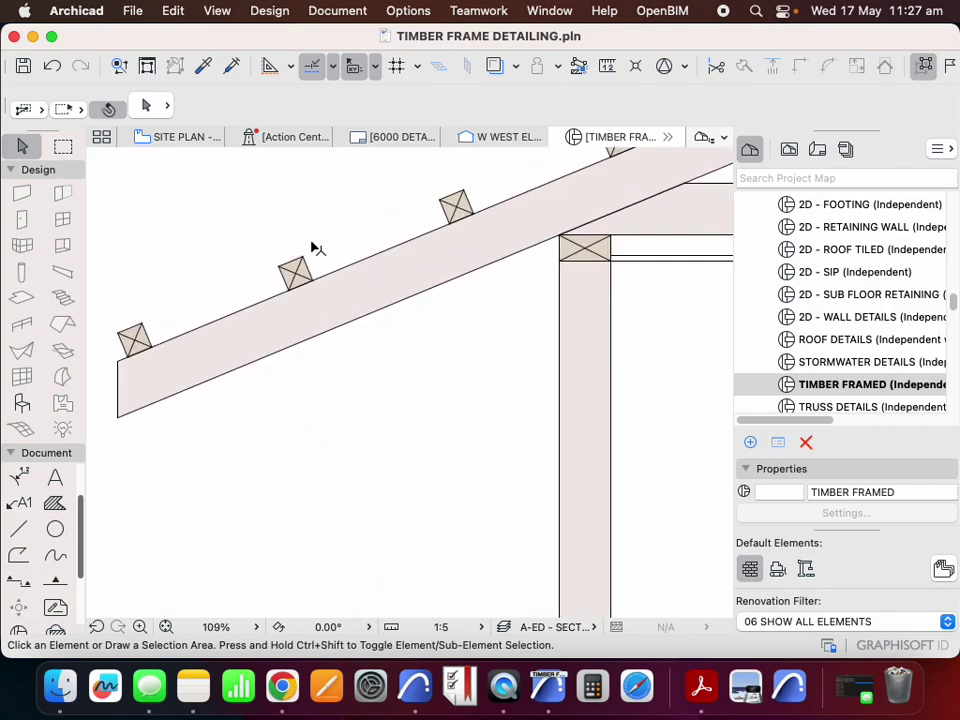
left_click(314, 243)
left_click(268, 282)
scroll(300, 362, "down", 2)
left_click(343, 409)
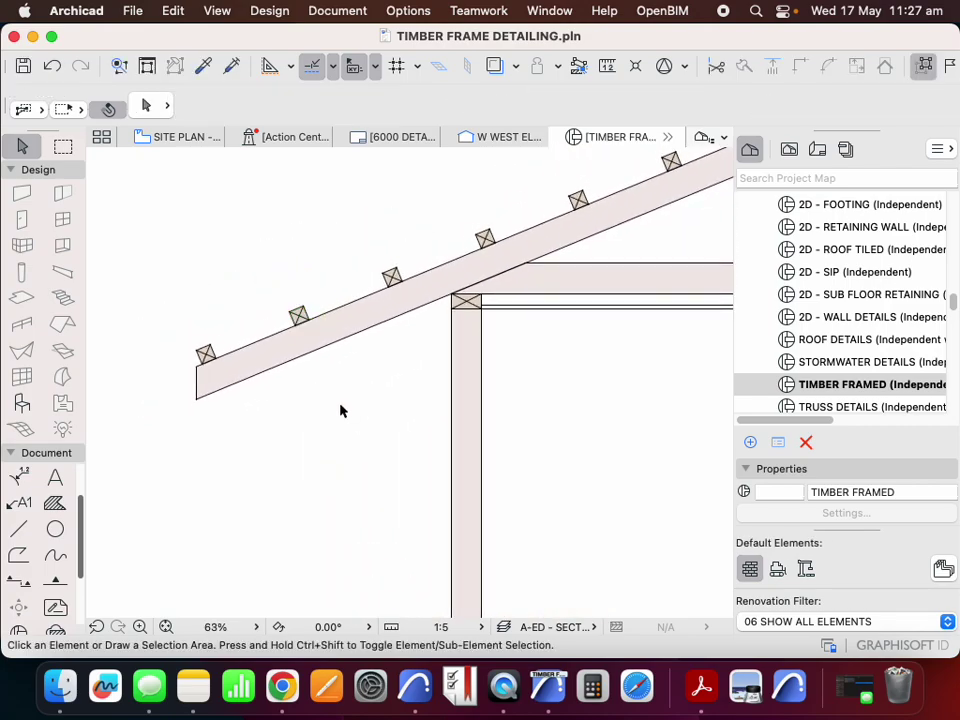
scroll(396, 336, "down", 3)
scroll(562, 359, "down", 1)
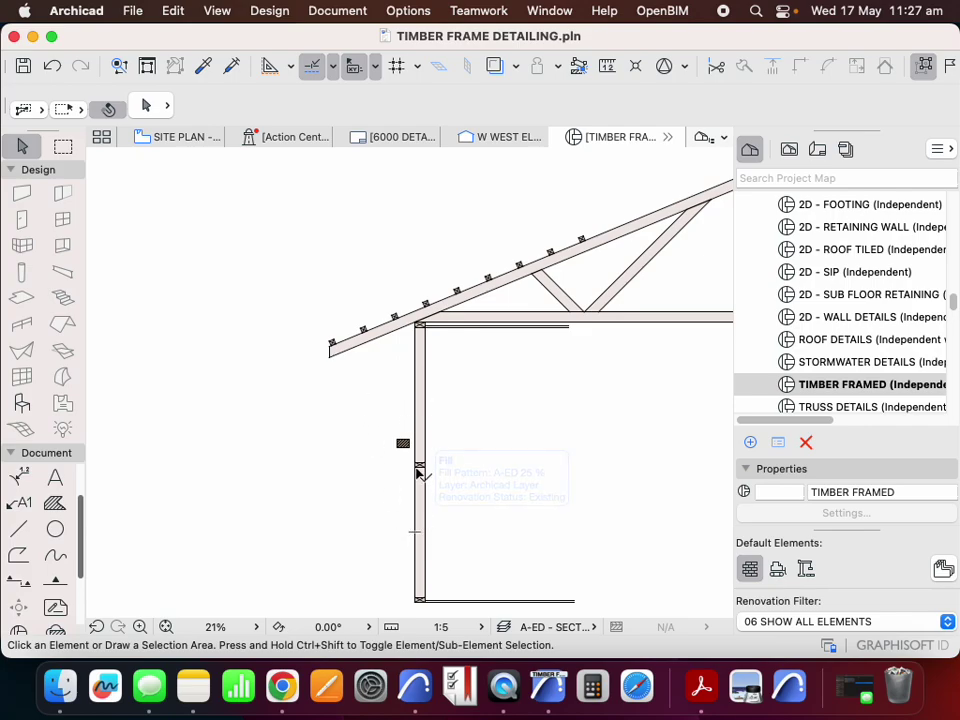
scroll(405, 452, "up", 5)
scroll(399, 450, "down", 4)
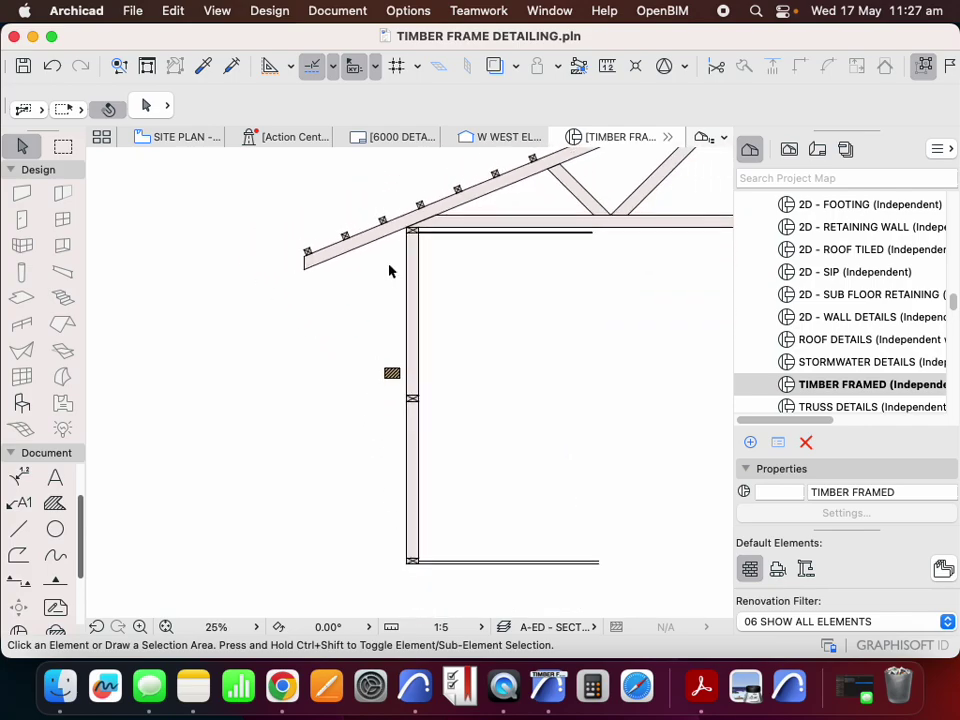
scroll(414, 600, "up", 5)
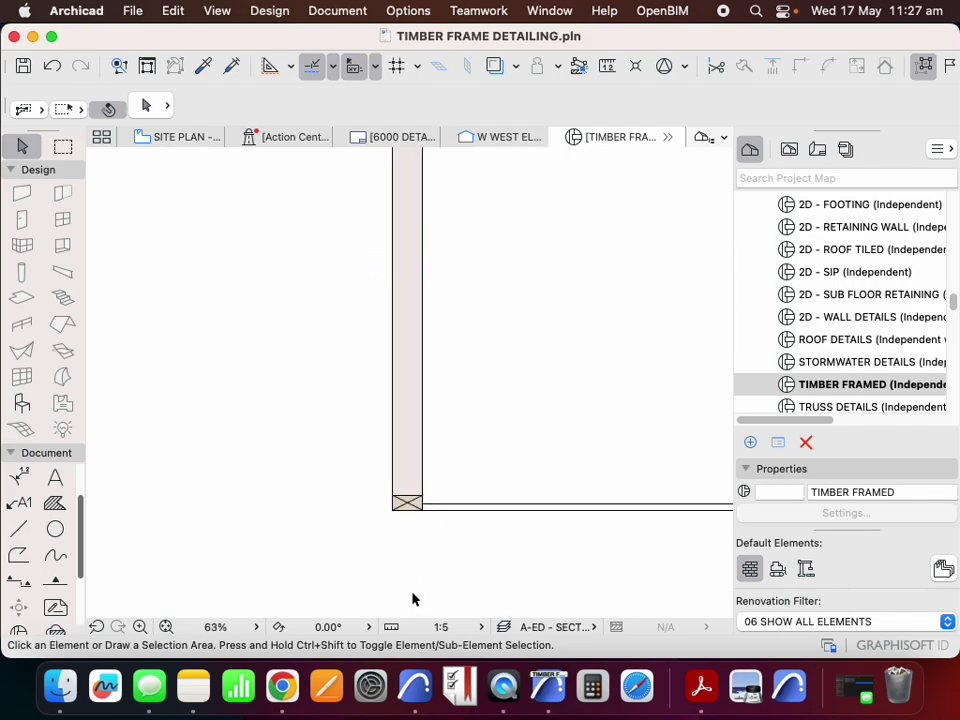
scroll(416, 547, "down", 2)
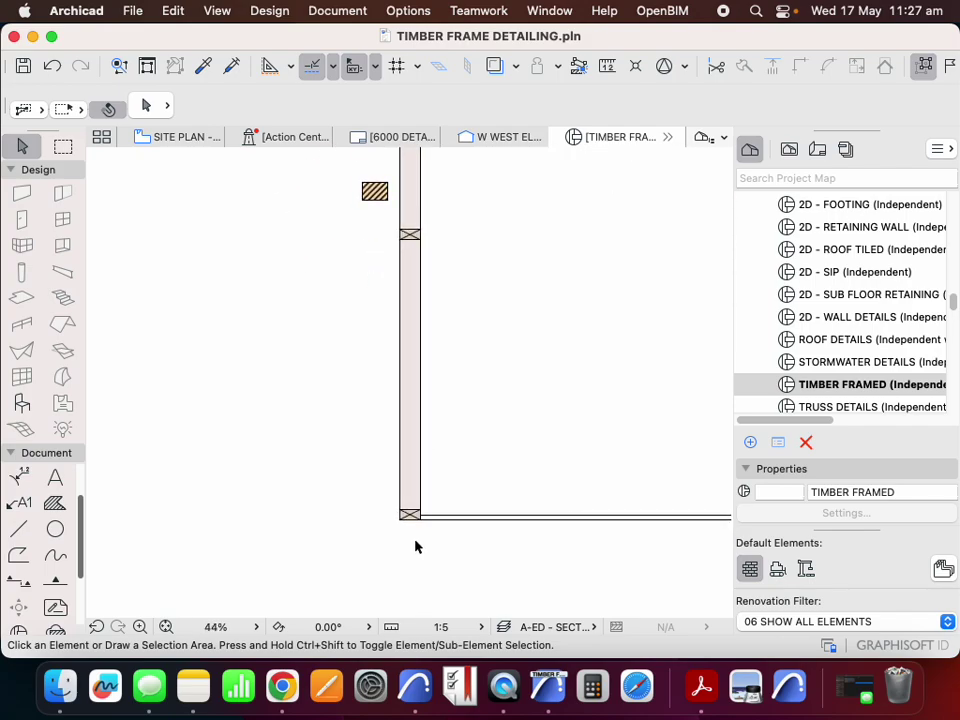
scroll(413, 540, "down", 4)
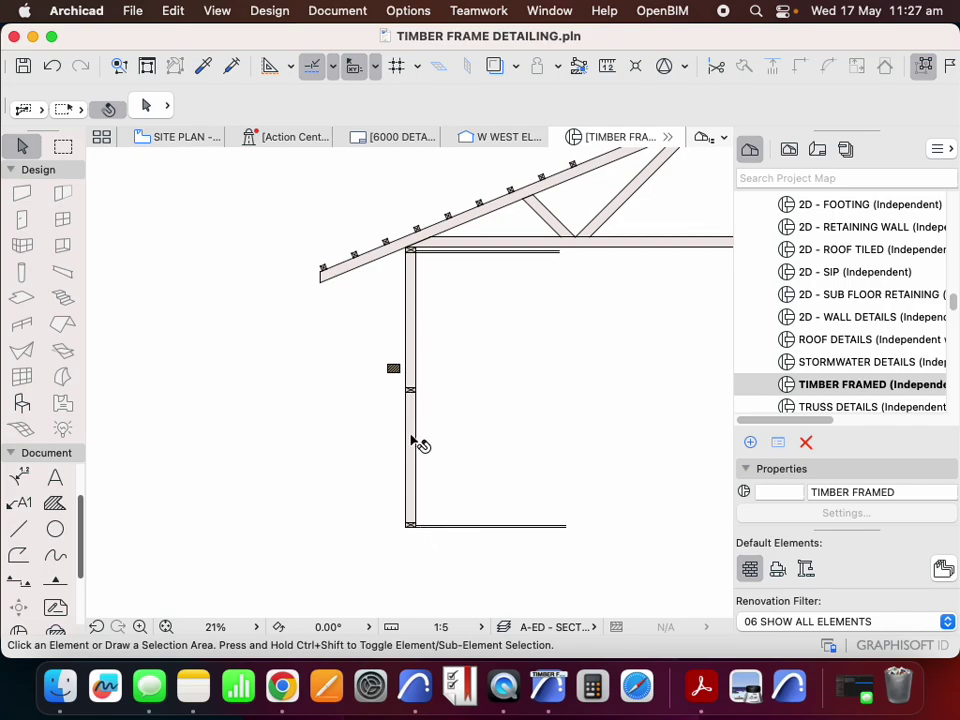
scroll(455, 494, "down", 2)
scroll(433, 444, "up", 3)
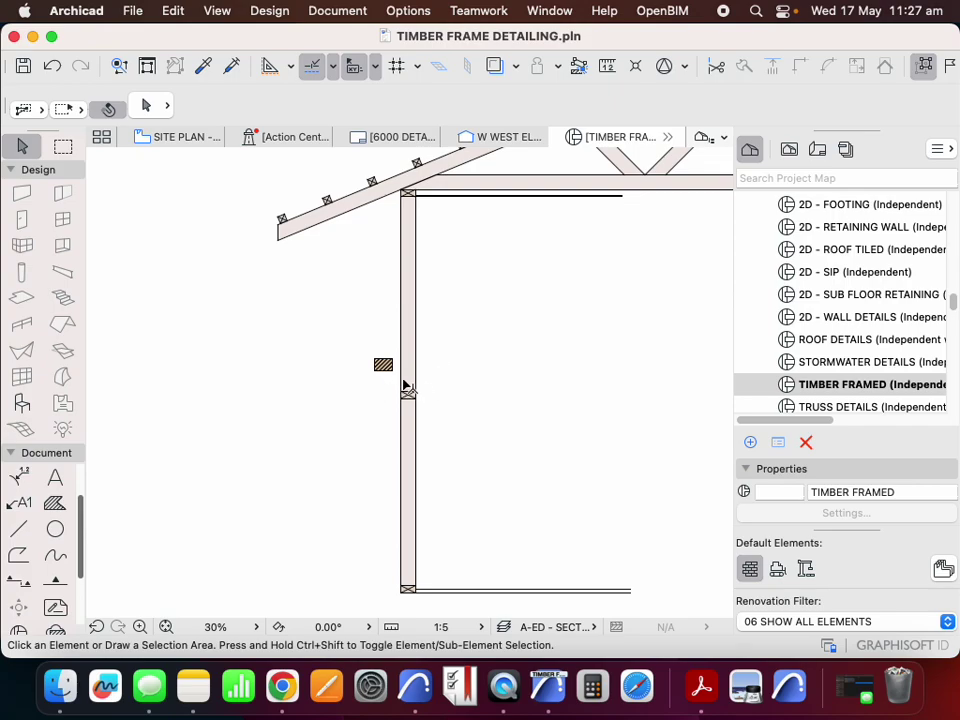
Step: Move the brick fill straight down until its underside is level with the underside of the wall's bottom plate
left_click_drag(390, 393, 341, 326)
right_click(343, 327)
mouse_move(456, 468)
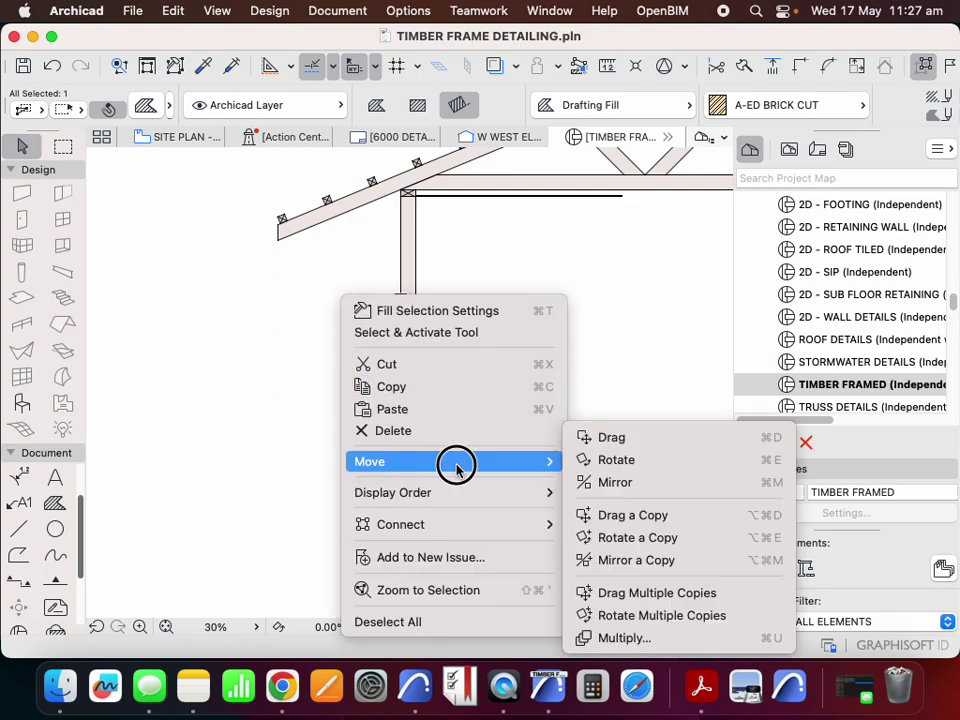
left_click(669, 435)
scroll(401, 381, "up", 5)
left_click(436, 365)
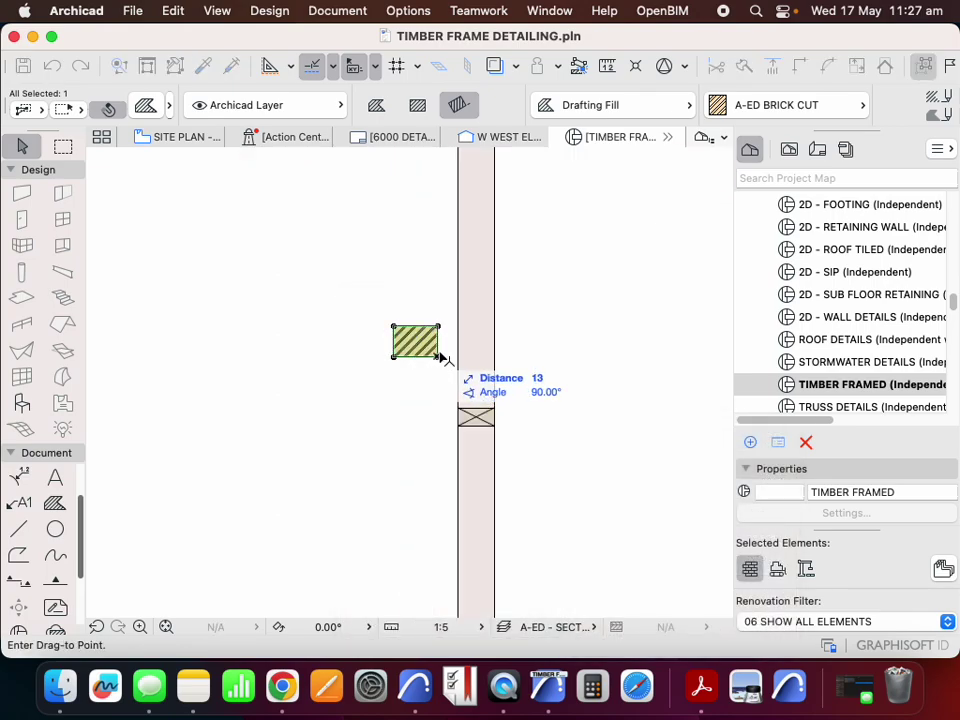
scroll(439, 296, "down", 5)
scroll(452, 399, "up", 5)
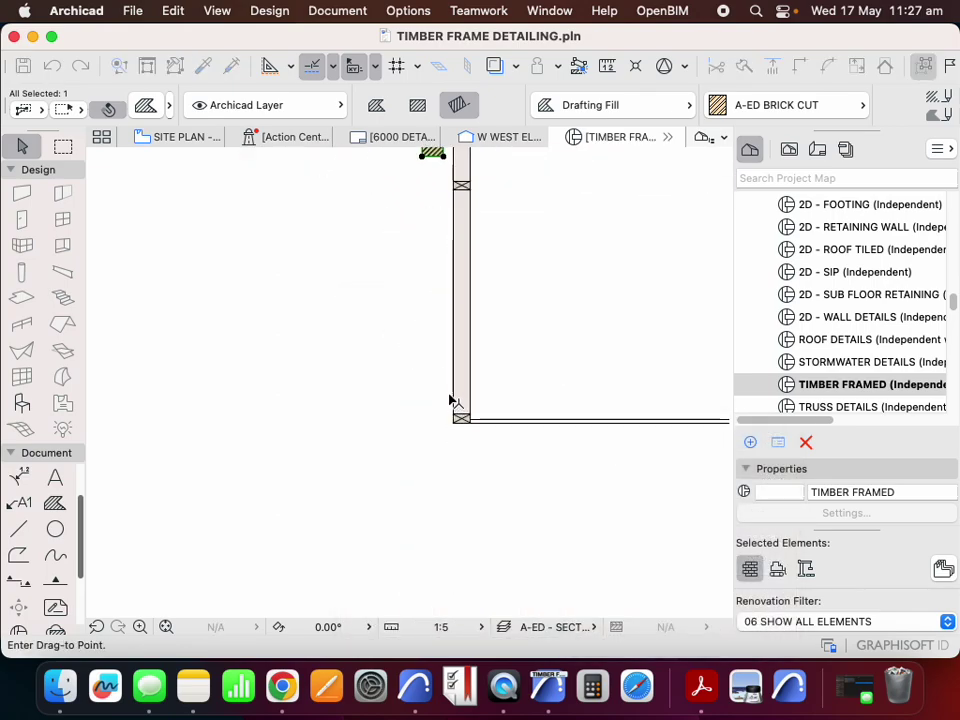
left_click(457, 458)
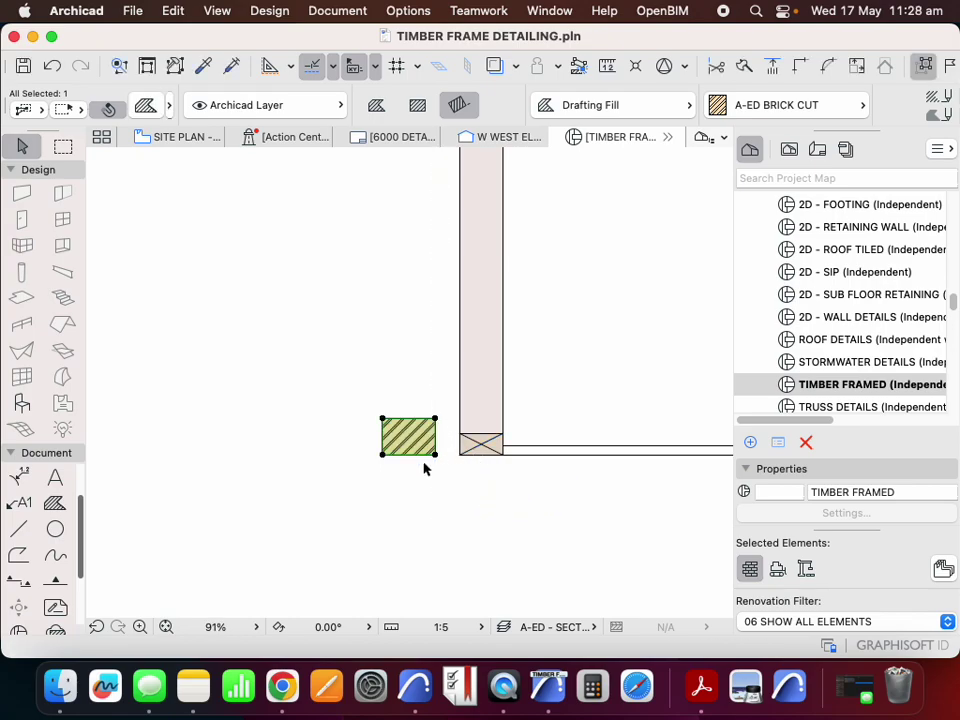
scroll(424, 466, "down", 2)
left_click(422, 486)
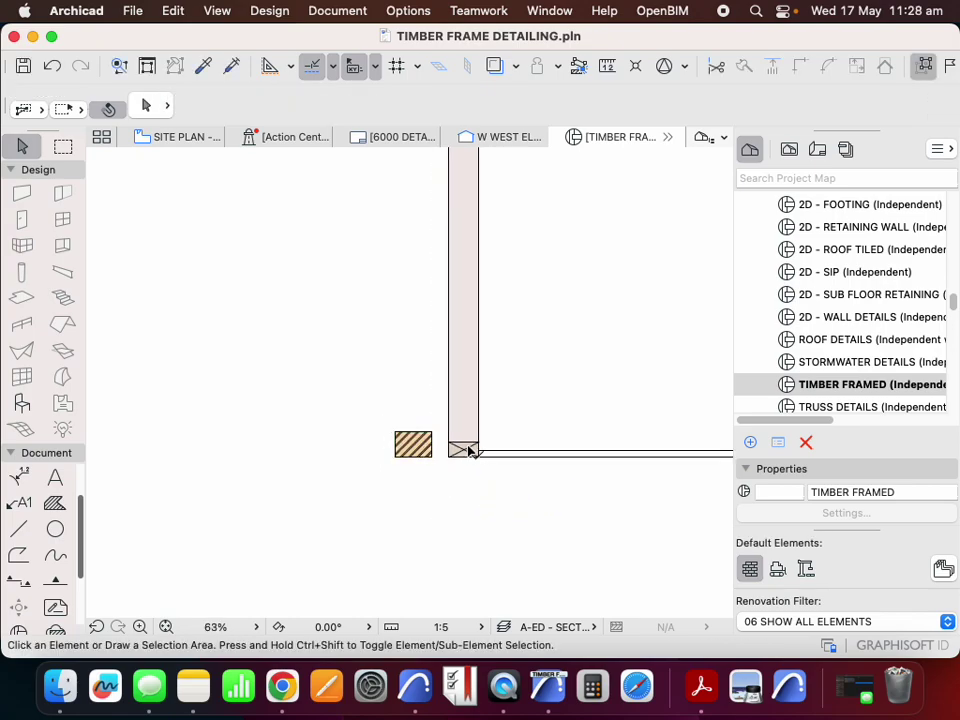
Step: Start a drafting fill for the floor slab and choose the A-ED CONCRETE pattern
scroll(450, 468, "up", 3)
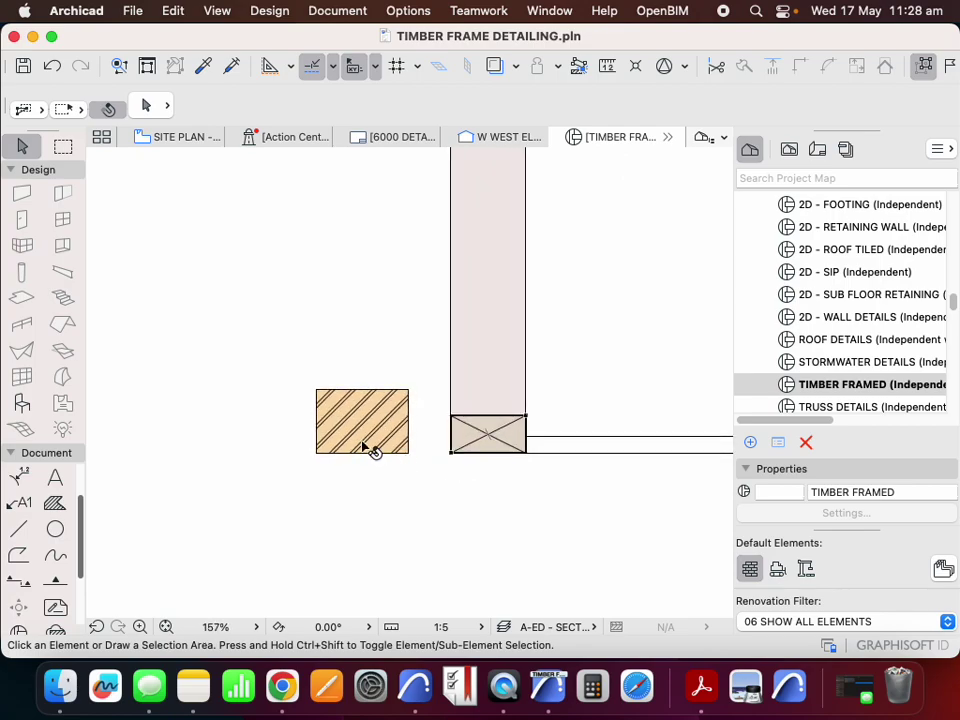
scroll(392, 364, "down", 3)
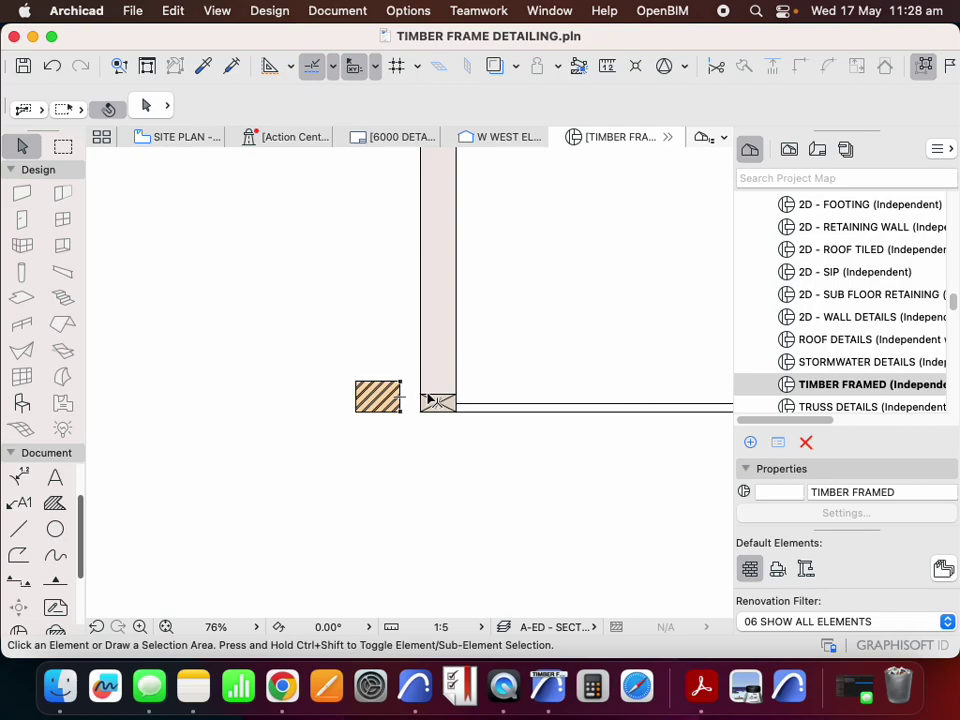
scroll(421, 428, "down", 1)
scroll(421, 428, "down", 4)
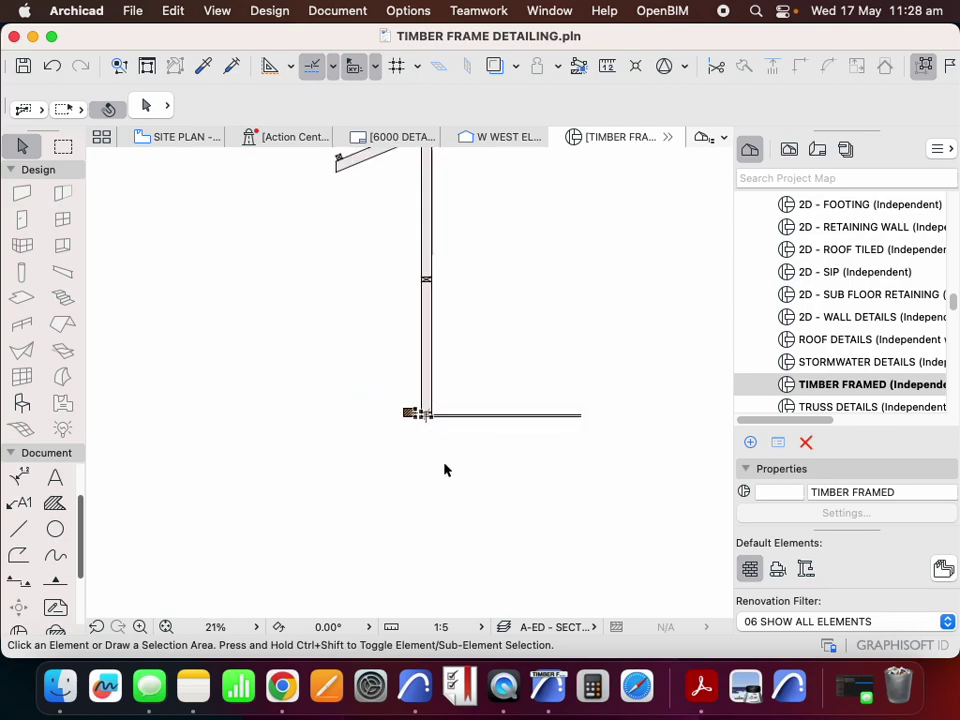
scroll(439, 433, "up", 2)
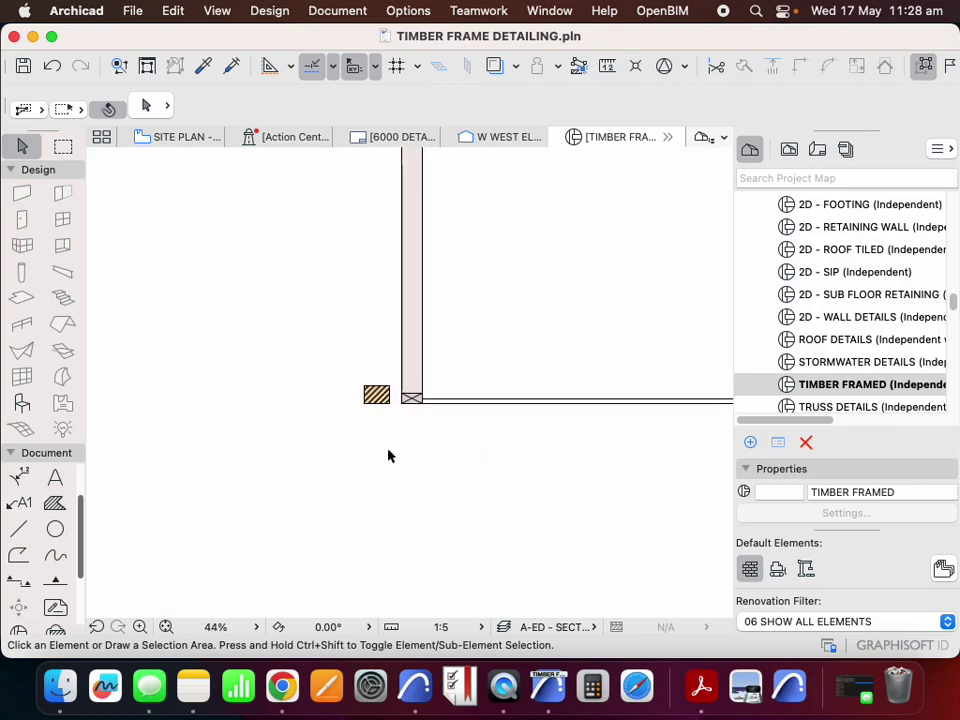
left_click(55, 503)
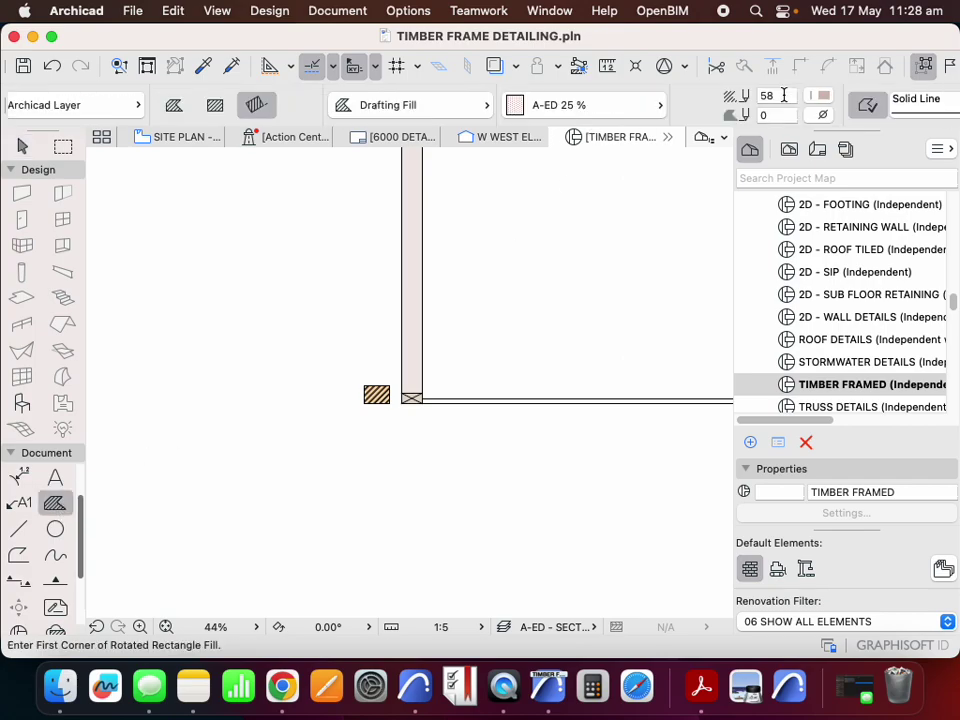
left_click(576, 107)
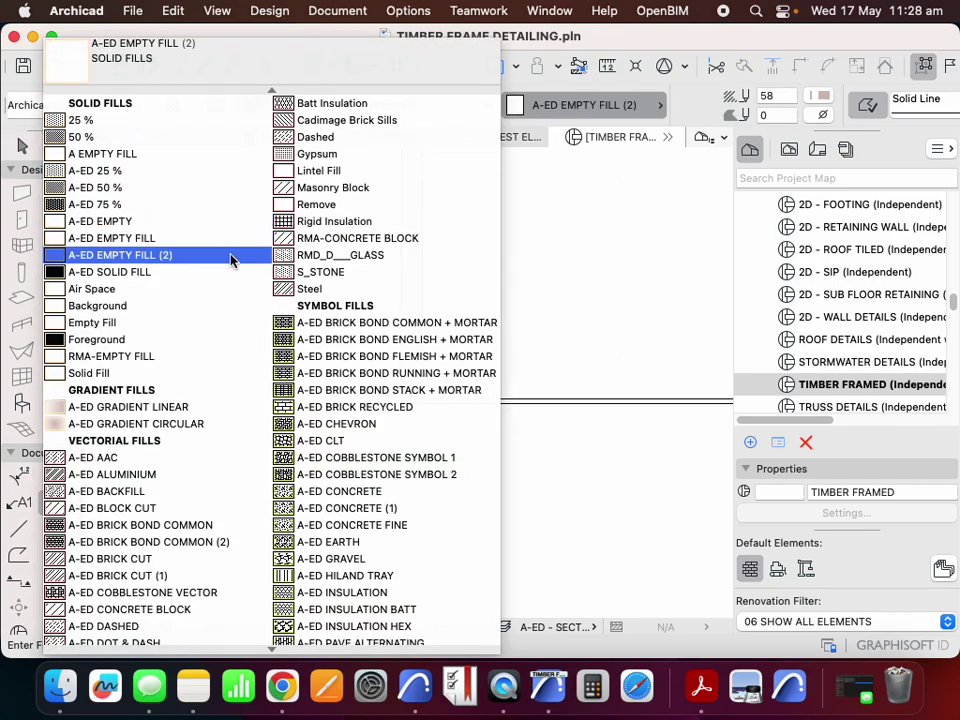
scroll(230, 258, "down", 1)
scroll(221, 411, "down", 3)
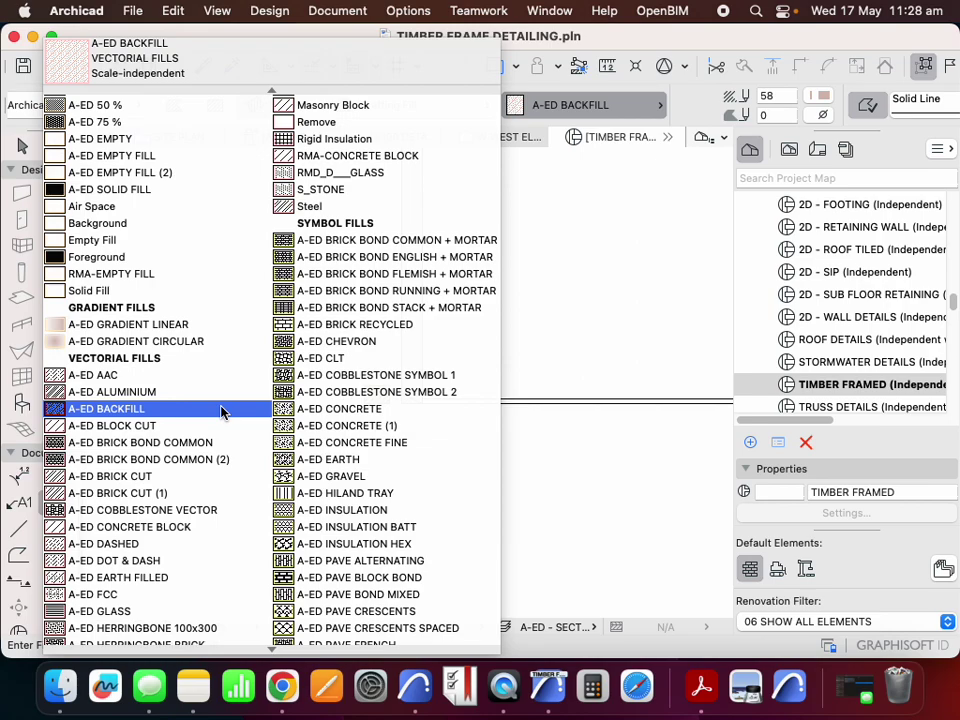
scroll(221, 413, "down", 1)
scroll(221, 412, "down", 3)
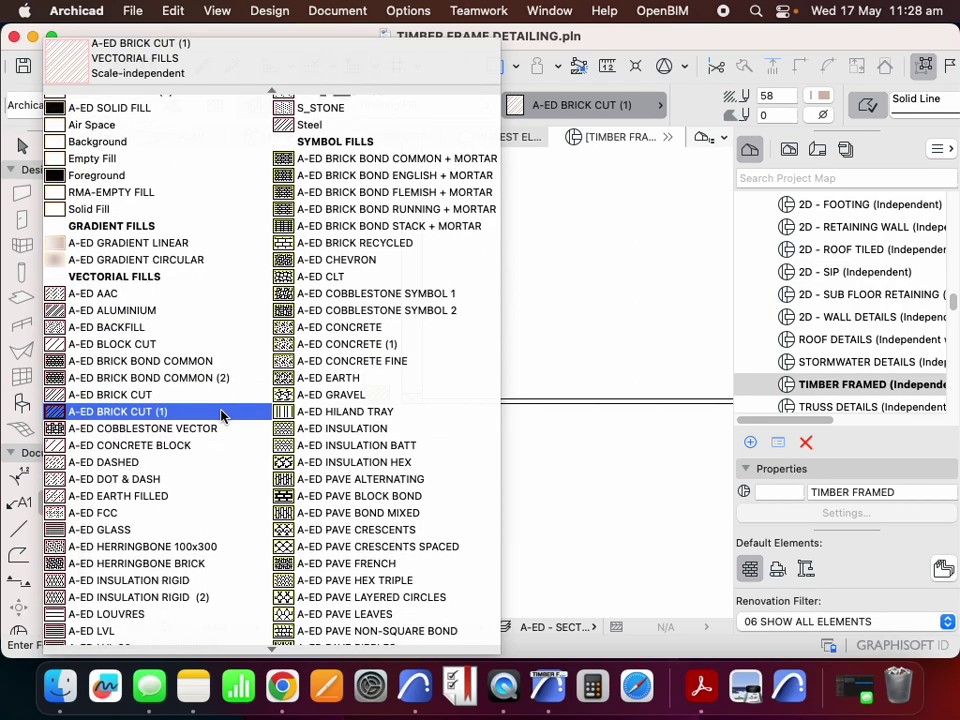
left_click(342, 330)
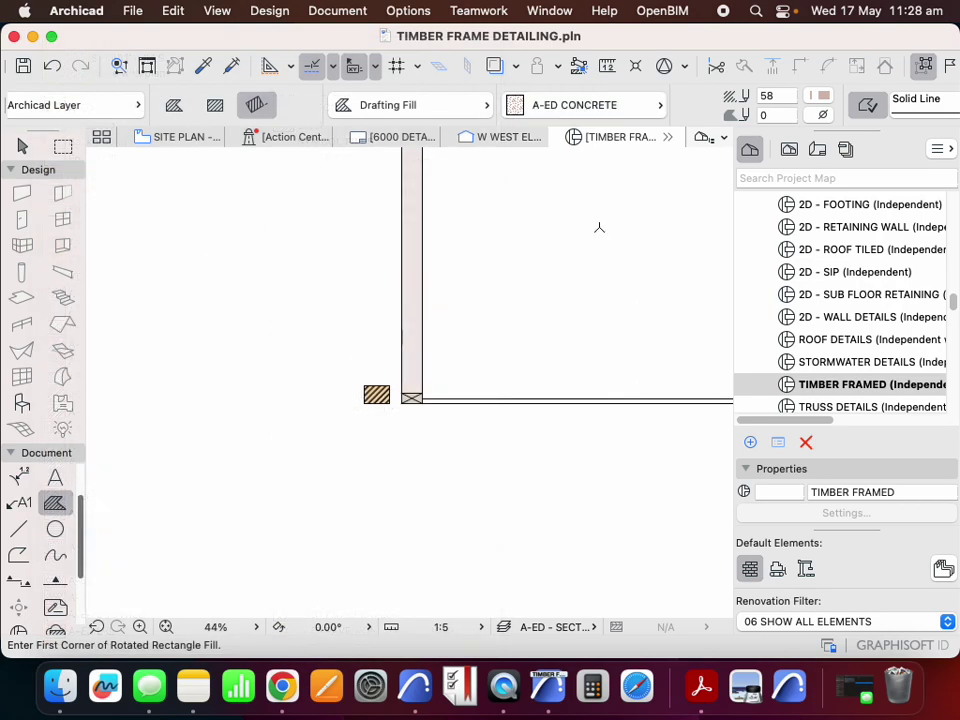
Step: Set the concrete fill's foreground pen to 1 and its background pen to grey pen 13
left_click(822, 96)
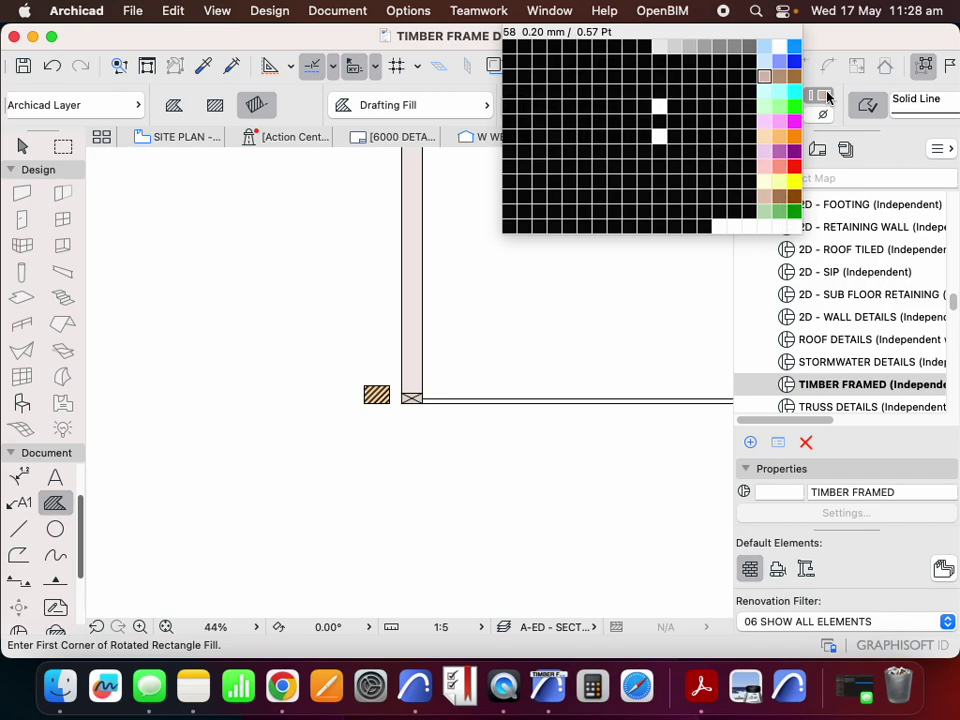
left_click(689, 47)
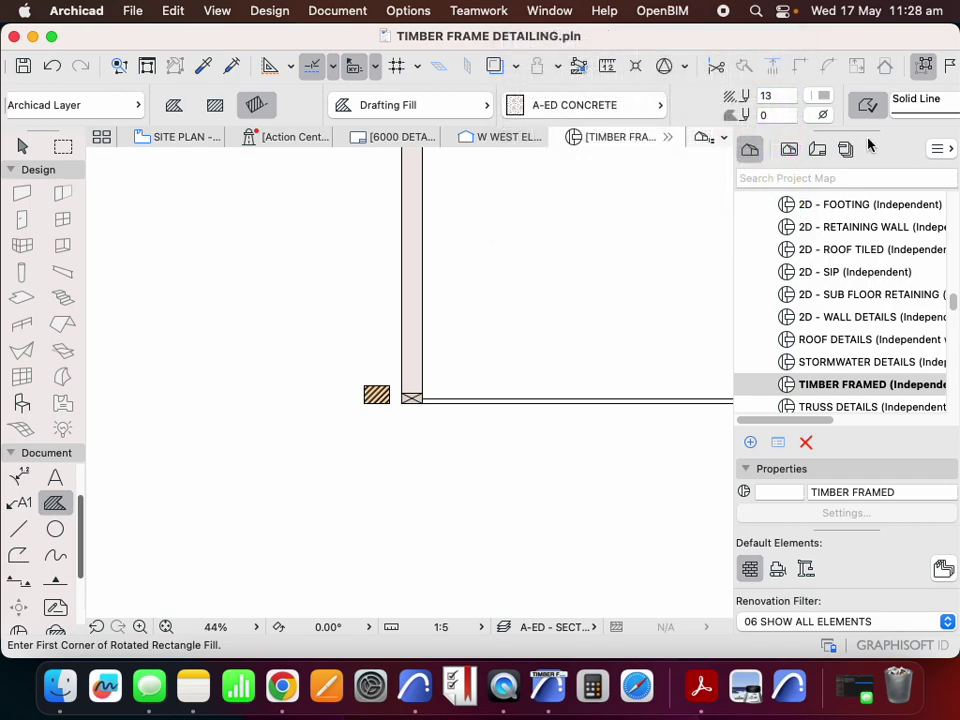
left_click(818, 97)
left_click(513, 52)
left_click(818, 117)
left_click(690, 114)
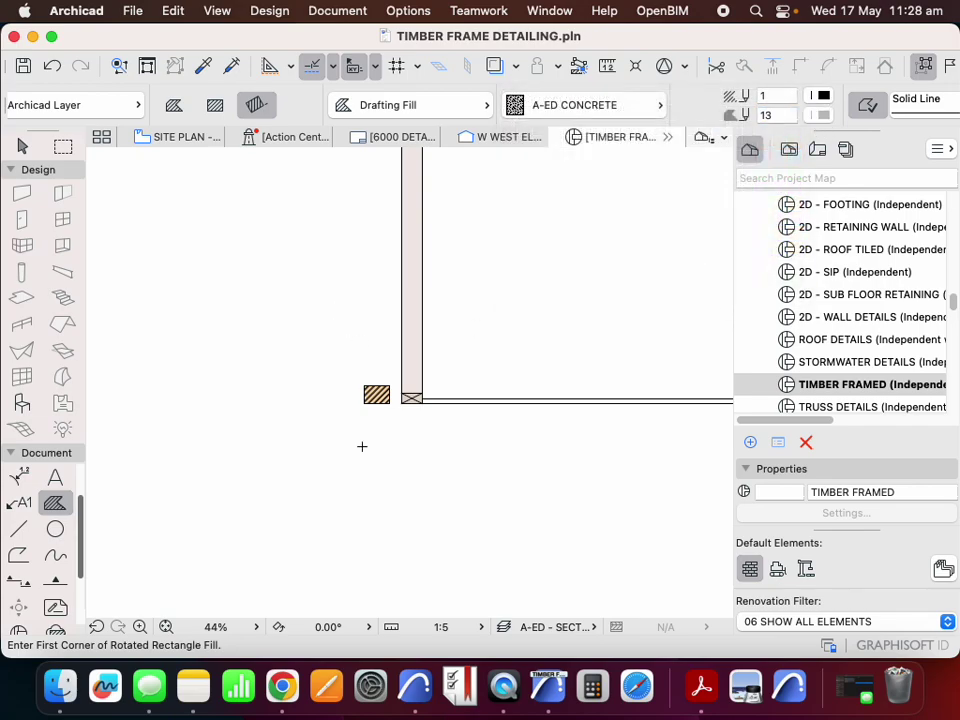
Step: Draw a 100 mm thick concrete slab from the bottom plate's outer lower corner to just past the end of the floor lines
scroll(400, 440, "down", 3)
scroll(448, 432, "up", 5)
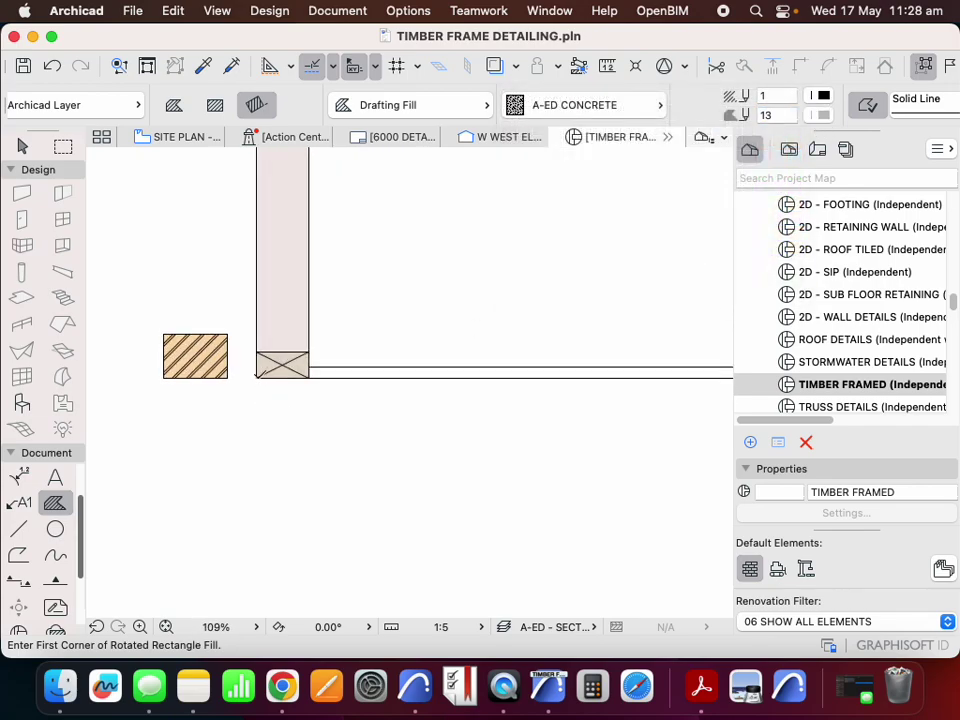
left_click(257, 375)
scroll(257, 375, "down", 3)
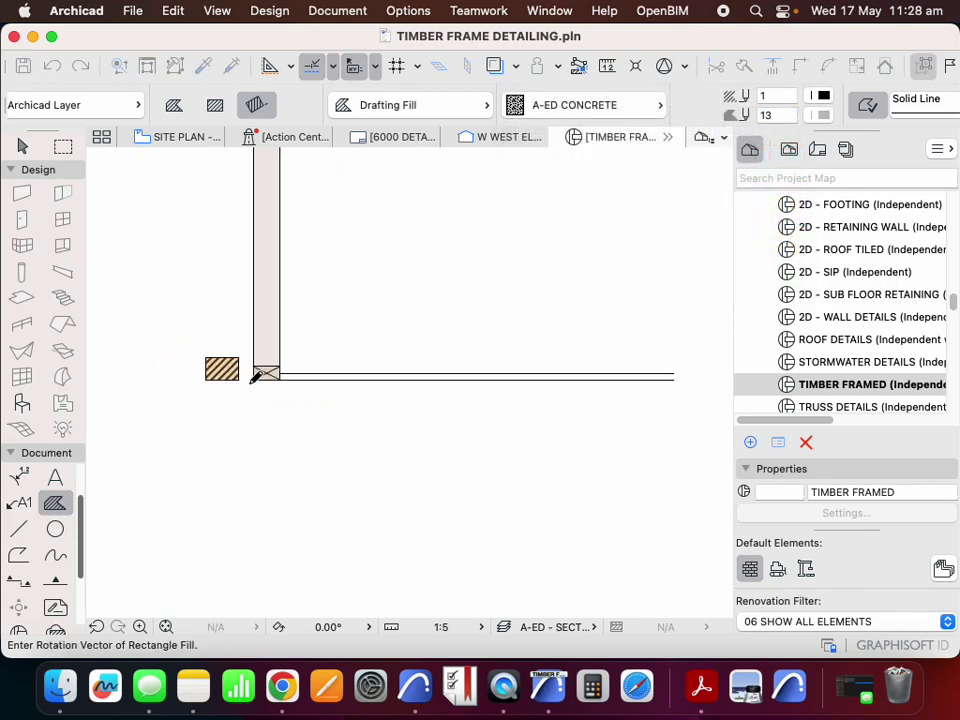
left_click(612, 380)
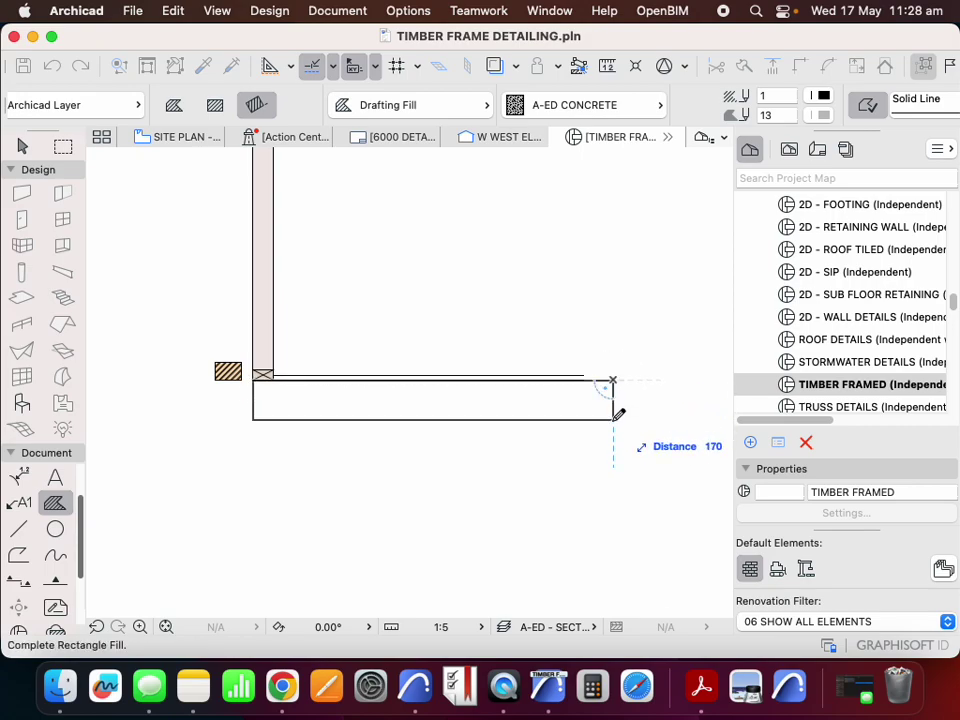
type("100")
key("Return")
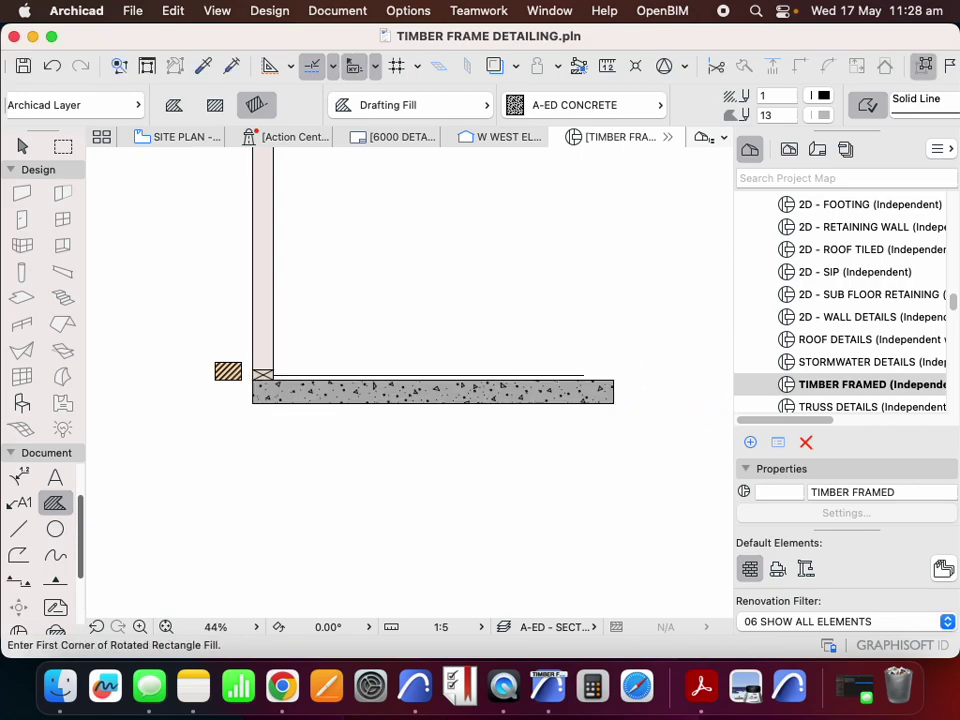
key("Escape")
Step: Change the concrete slab fill's background pen to the next lighter grey
left_click(432, 403)
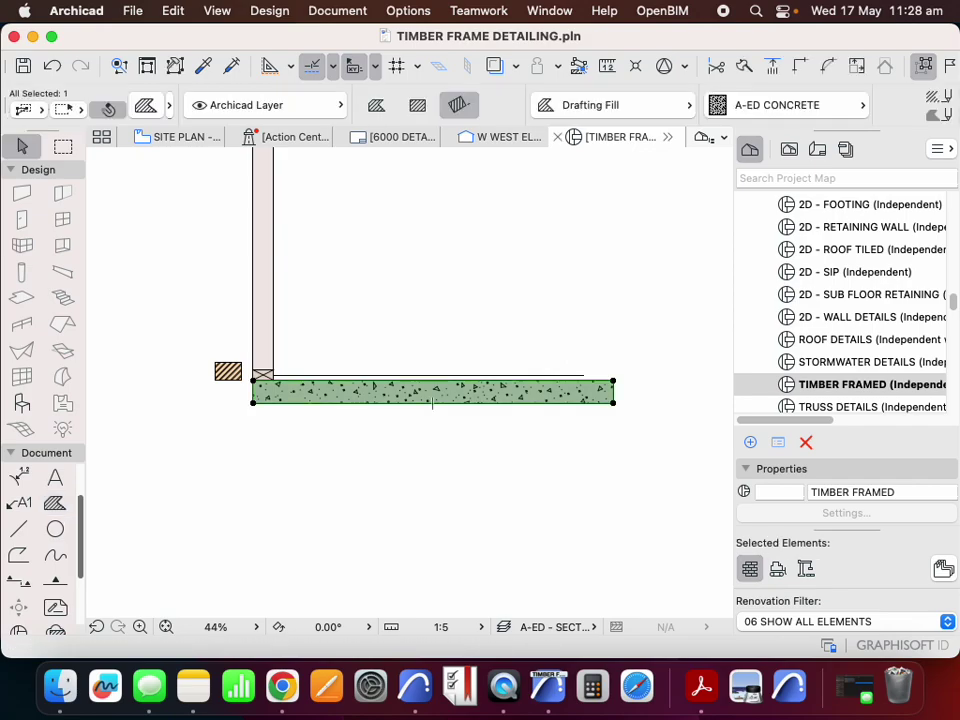
left_click(621, 115)
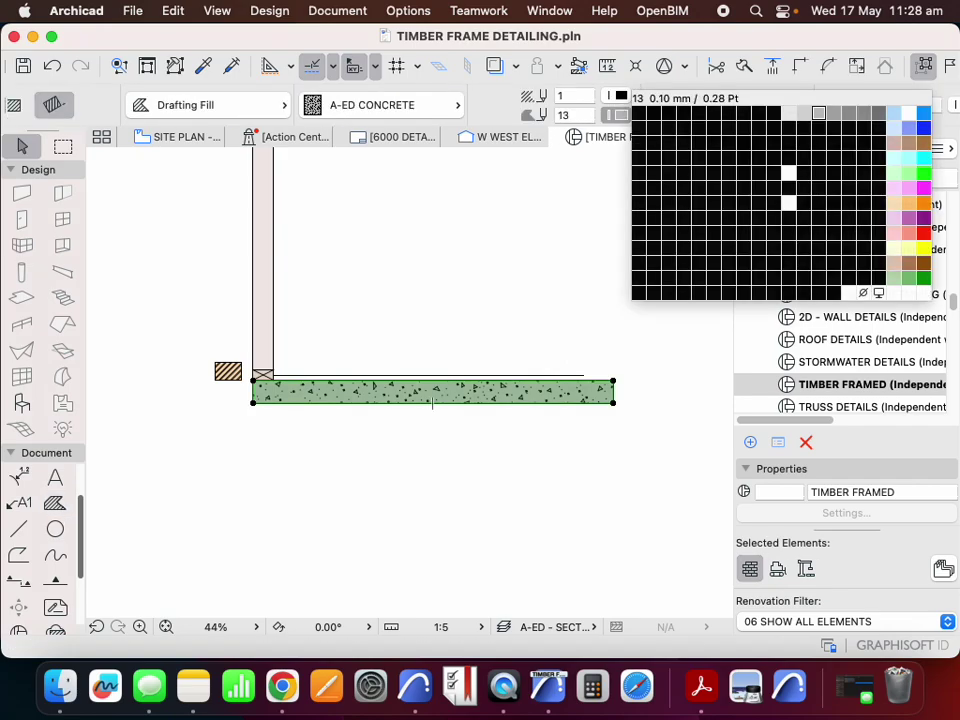
left_click(804, 114)
key("Escape")
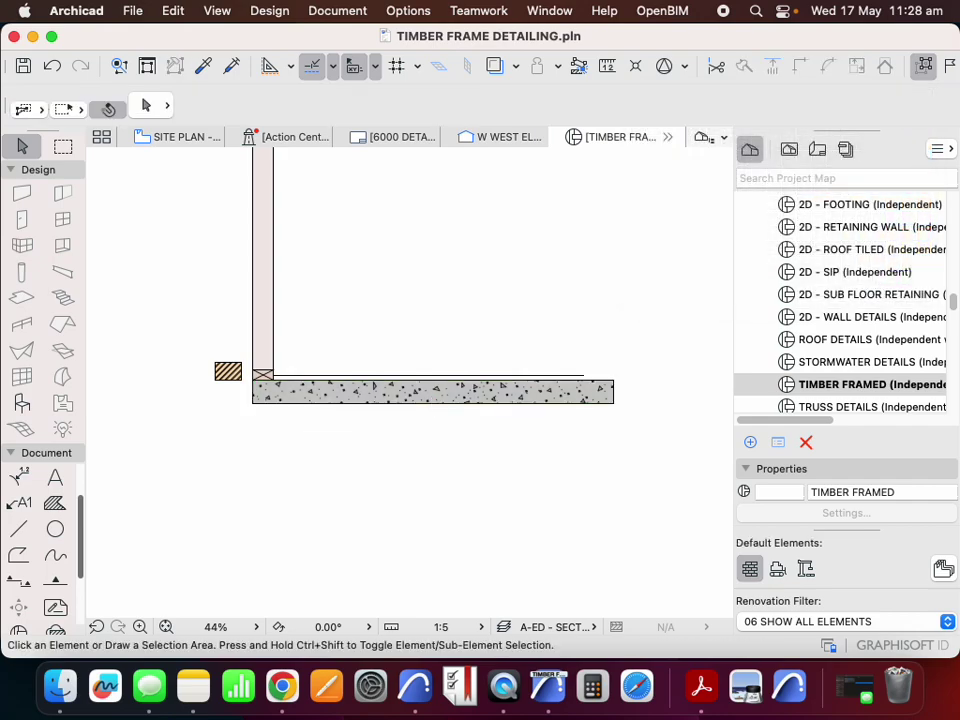
scroll(443, 443, "down", 4)
scroll(388, 439, "up", 5)
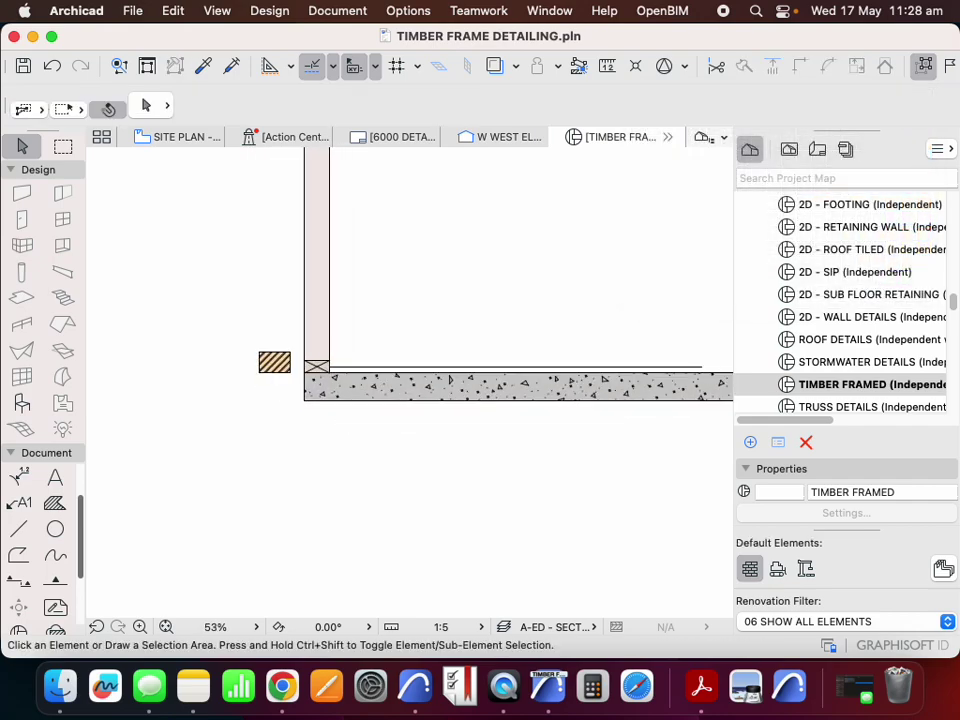
scroll(520, 400, "down", 2)
left_click(461, 404)
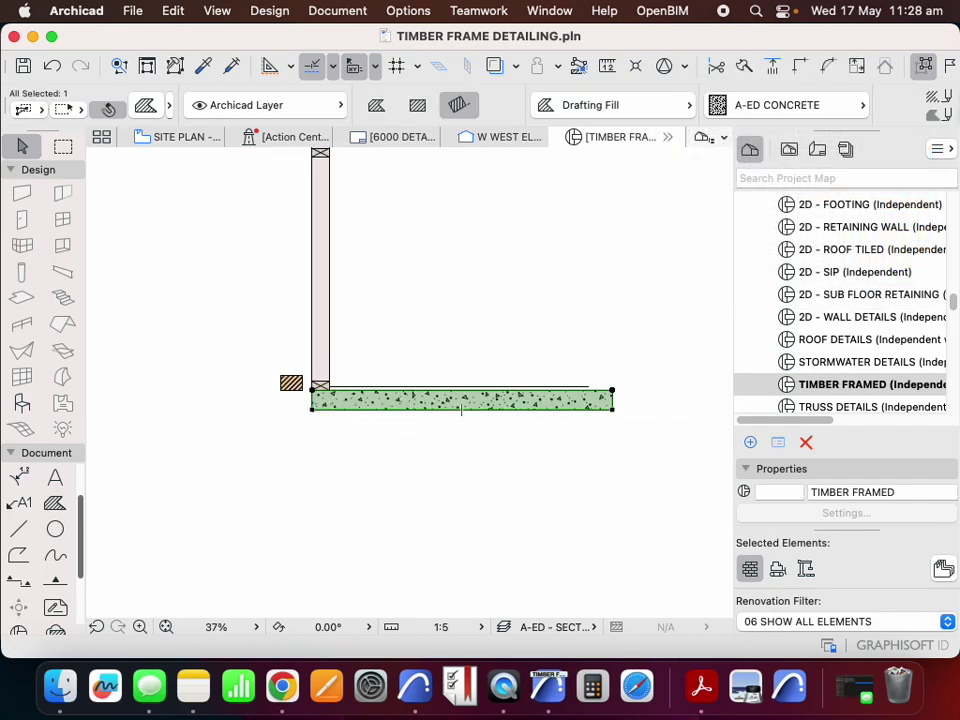
key("Escape")
scroll(516, 398, "up", 2)
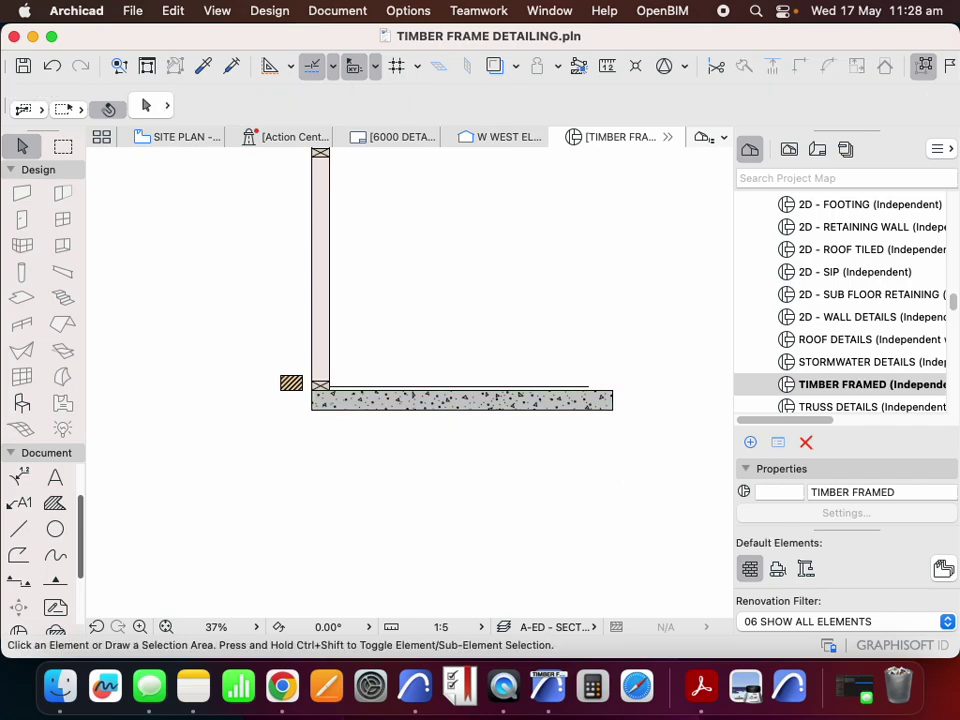
left_click(522, 405)
scroll(522, 405, "down", 1)
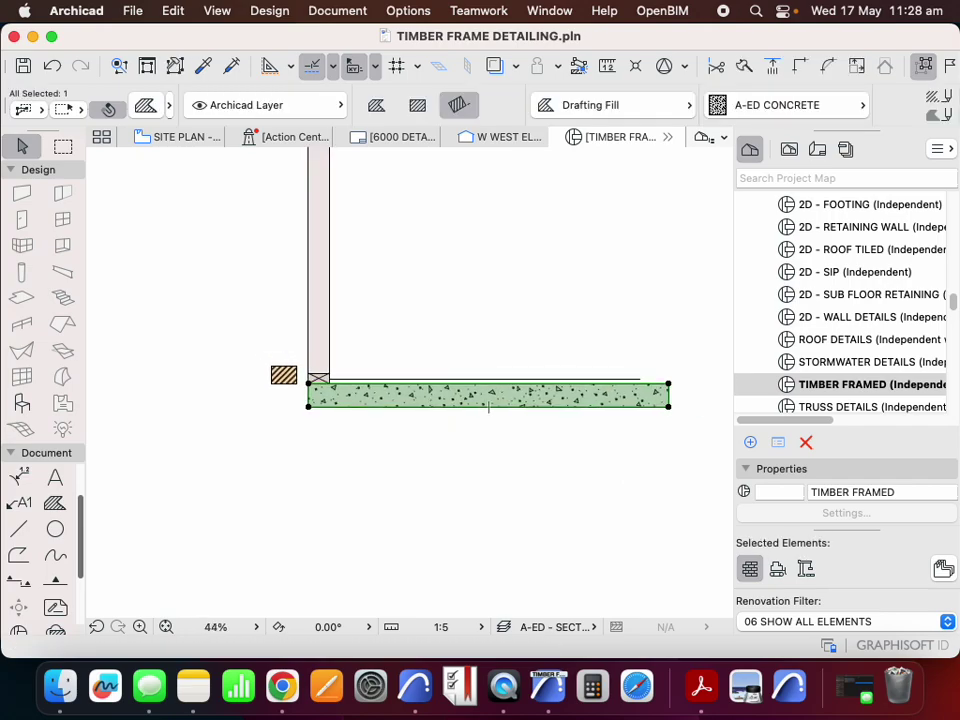
key("Escape")
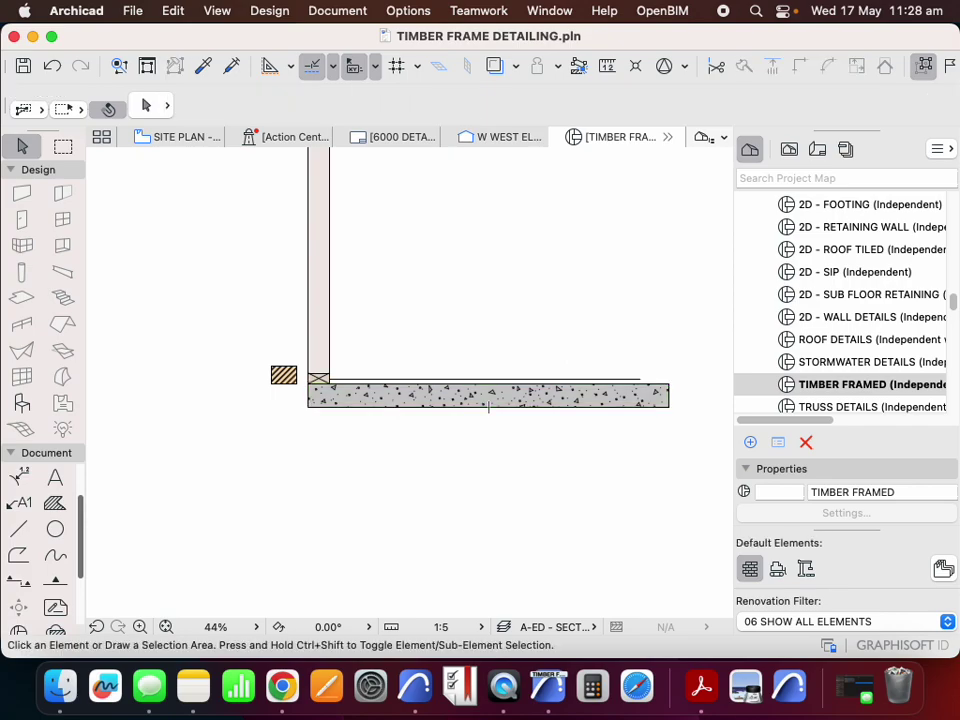
scroll(295, 368, "down", 2)
scroll(354, 403, "up", 2)
Step: Draw guide lines from the slab's upper outer corner, 400 mm straight down and then 300 mm horizontally inwards
key("l")
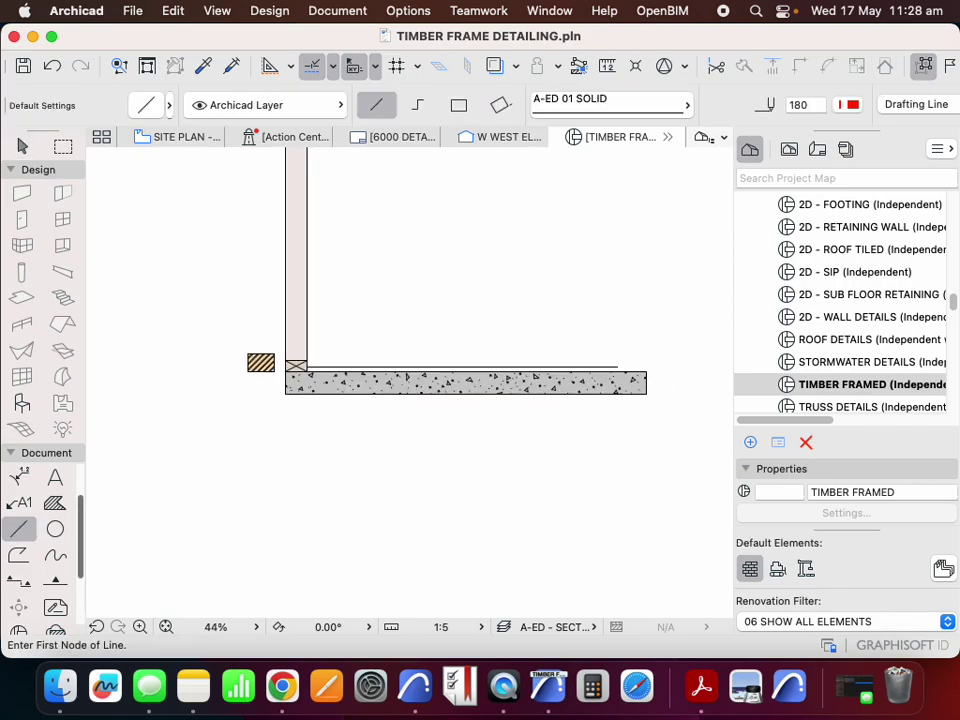
scroll(280, 405, "up", 3)
left_click(289, 347)
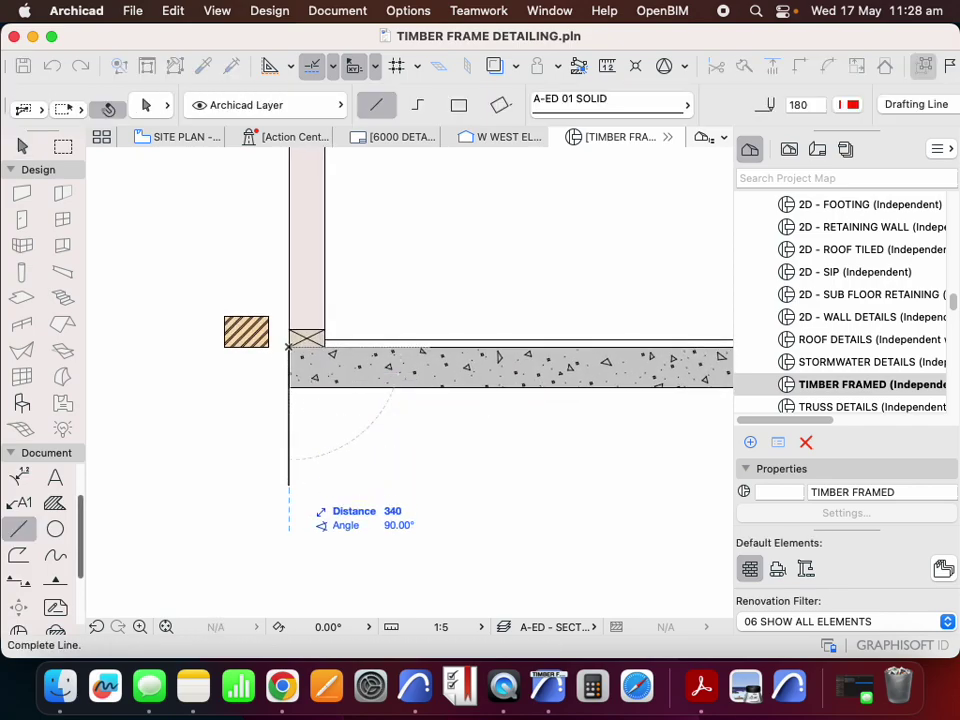
type("4")
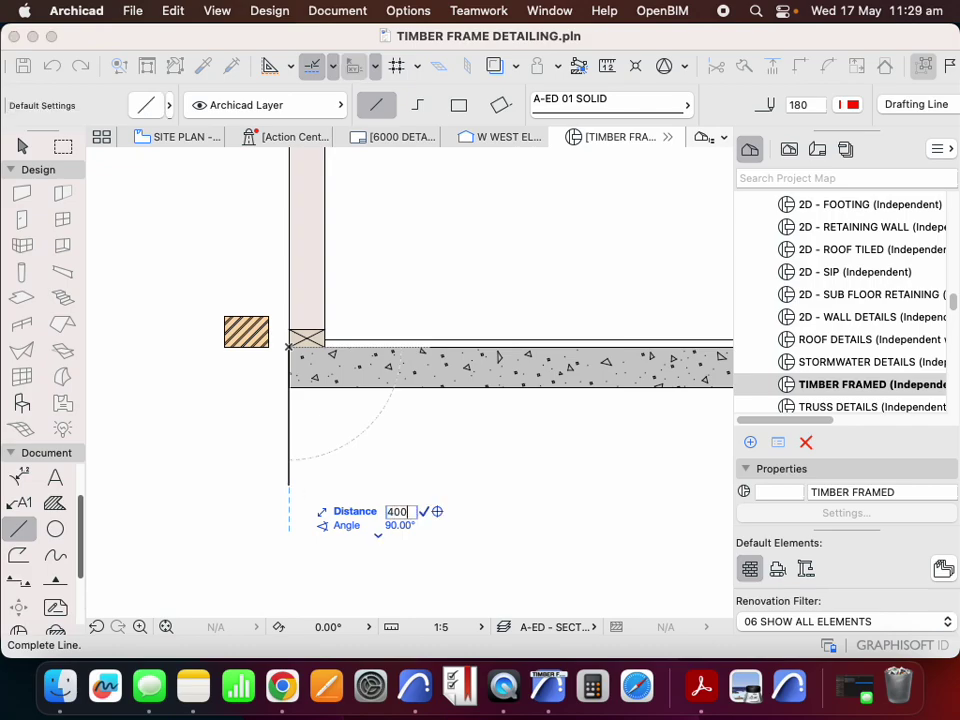
key("Return")
left_click(288, 507)
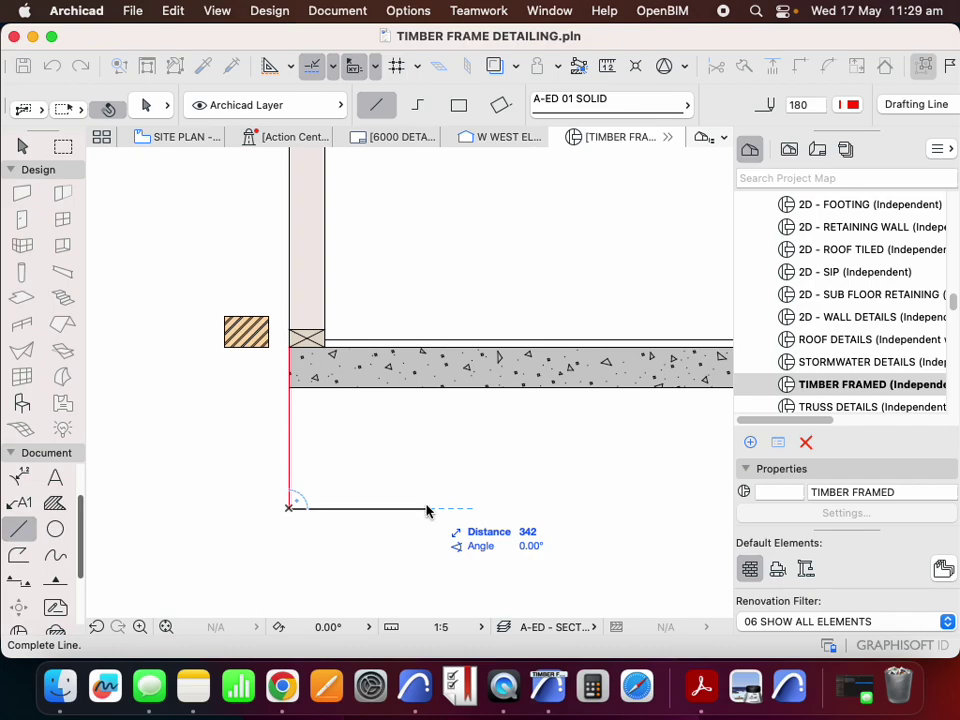
type("300")
key("Return")
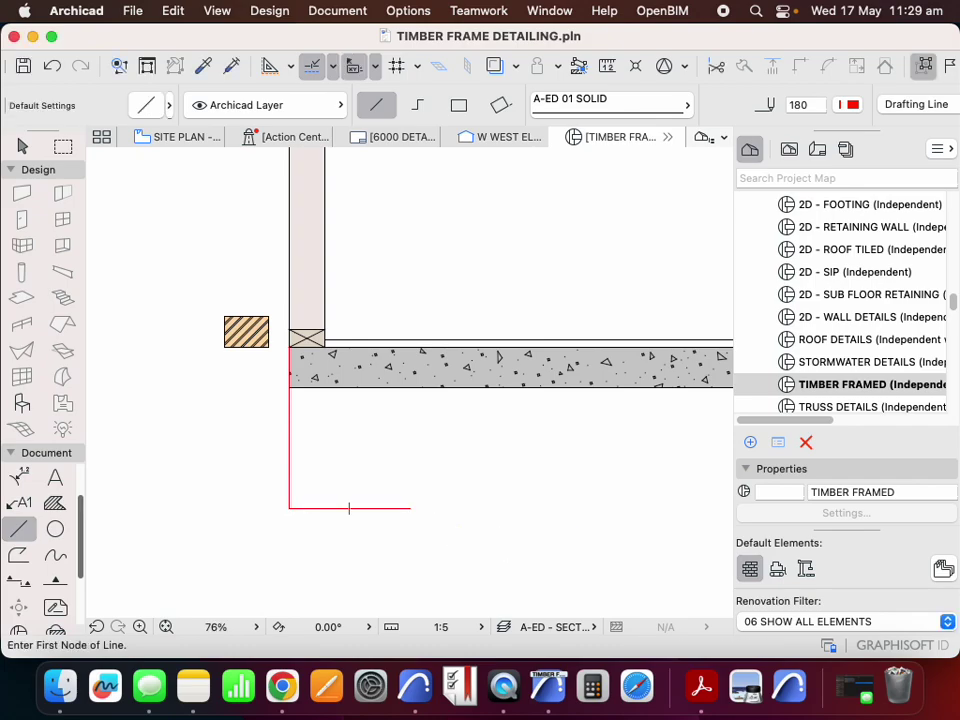
key("Escape")
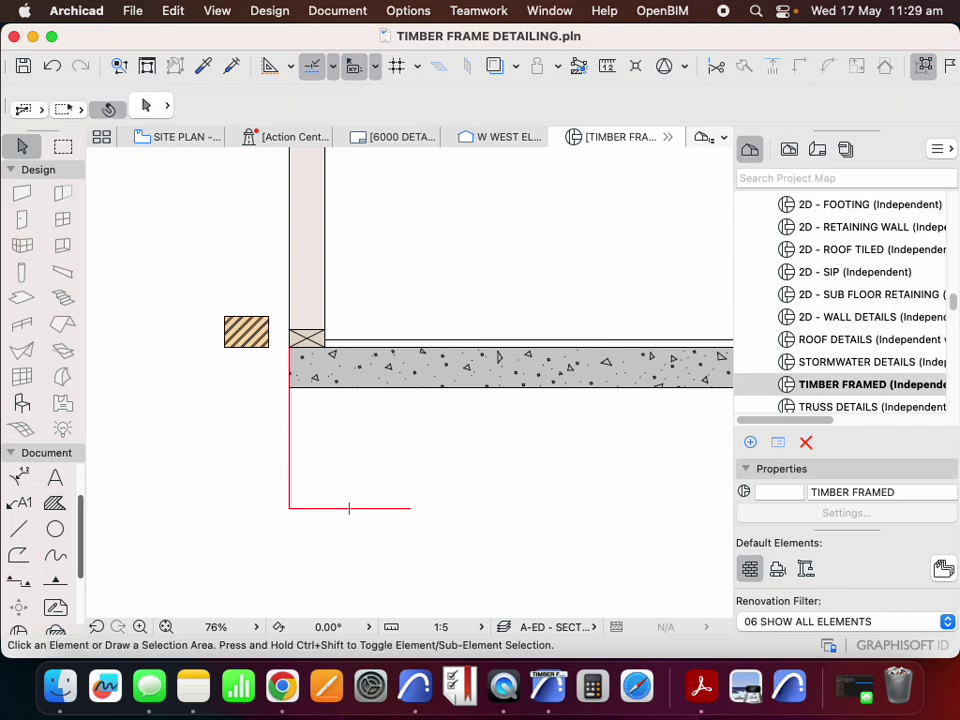
Step: Add a node on the slab's underside above the guide's inner end and offset the outer edge portion down to the guide, forming an edge beam
left_click(336, 387)
left_click(336, 387)
left_click(417, 479)
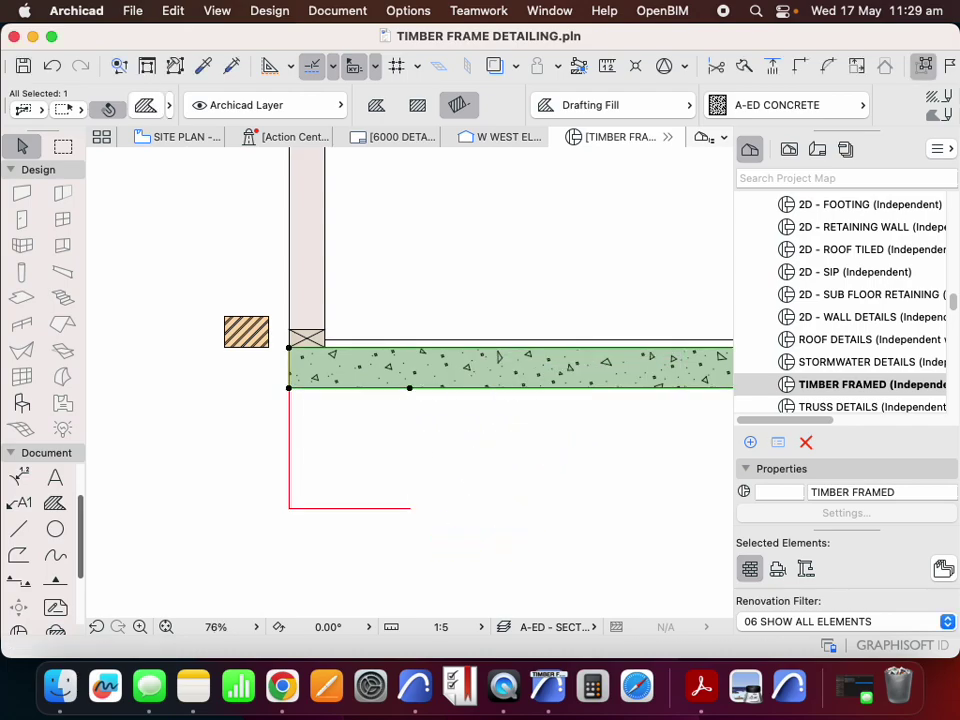
left_click(364, 388)
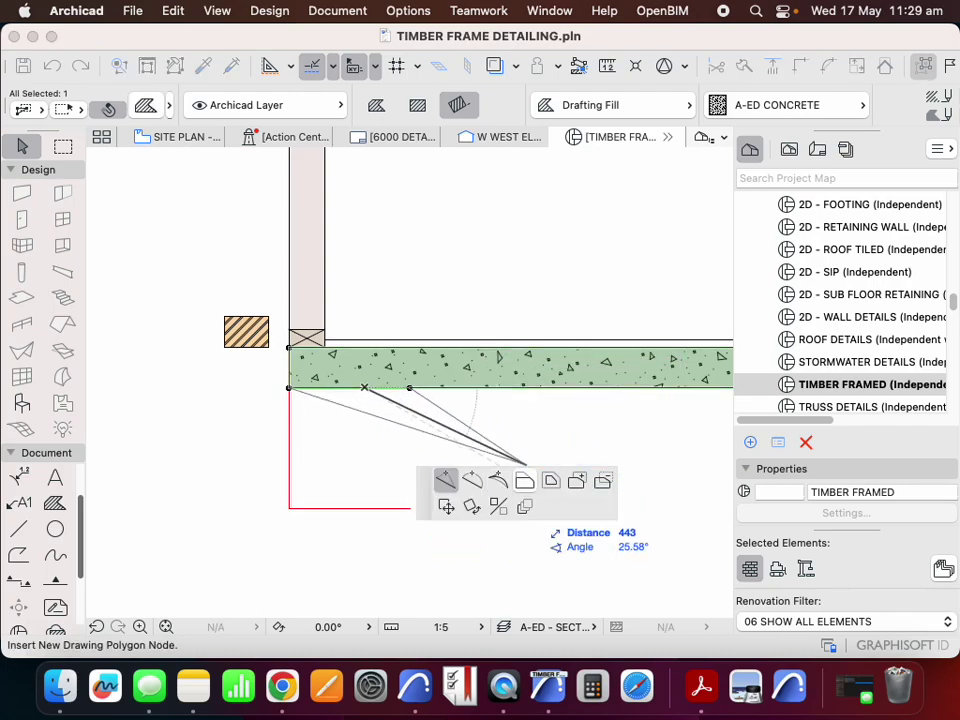
left_click(525, 480)
left_click(289, 508)
key("Escape")
Step: Delete the vertical and horizontal guide lines around the edge beam
left_click(289, 428)
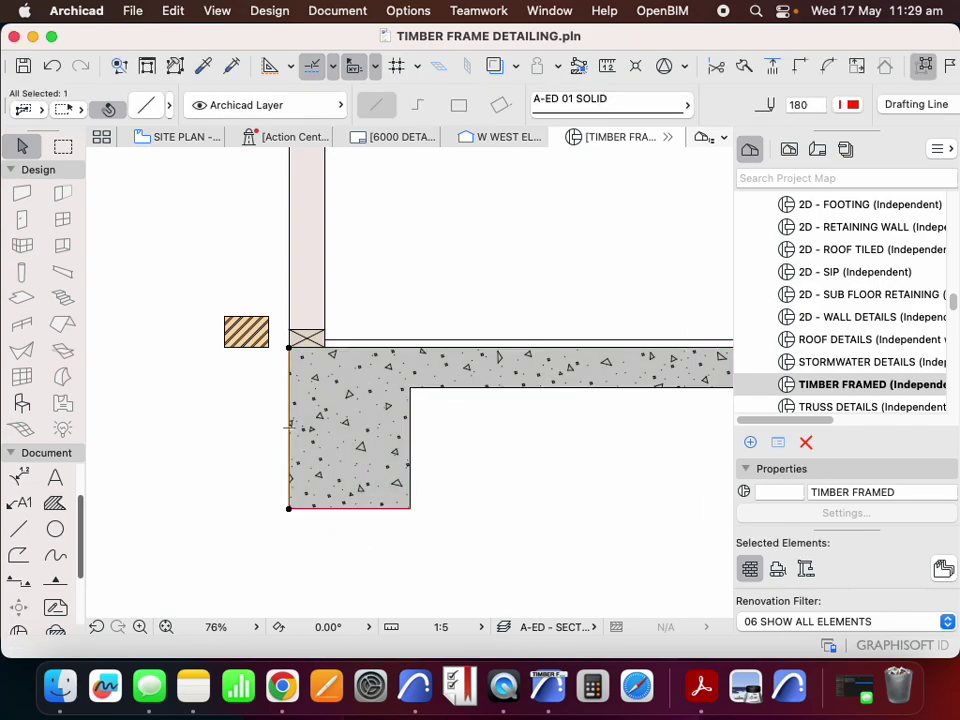
left_click(349, 508, "shift")
key("Delete")
Step: Draw a horizontal line outwards from the slab's upper outer corner to beyond the brick
scroll(458, 446, "down", 5)
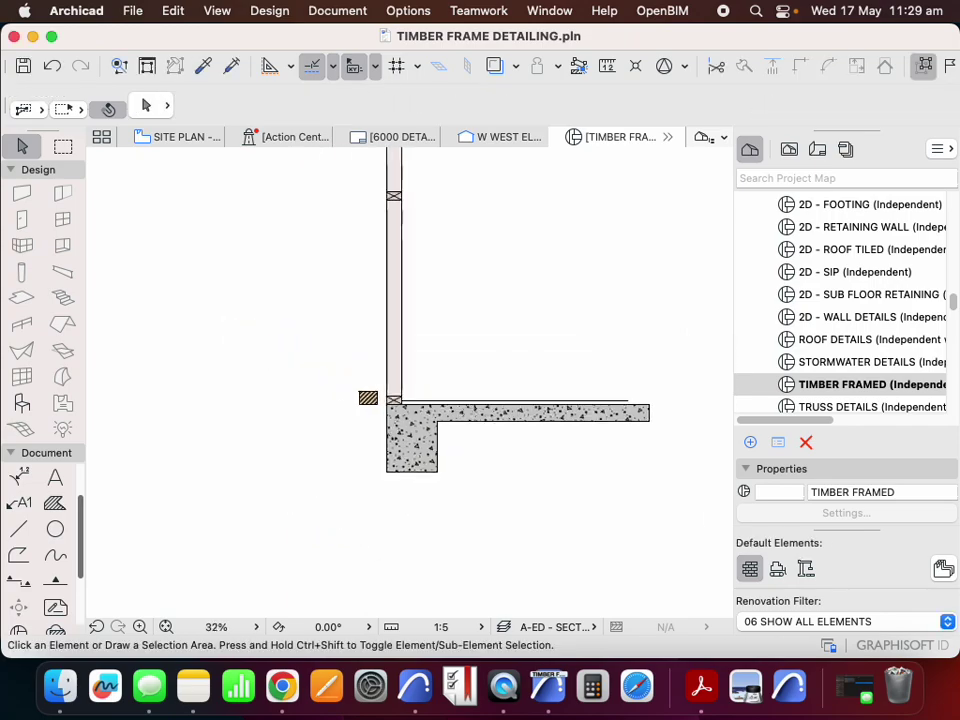
scroll(431, 428, "down", 1)
scroll(550, 441, "down", 3)
scroll(550, 441, "up", 5)
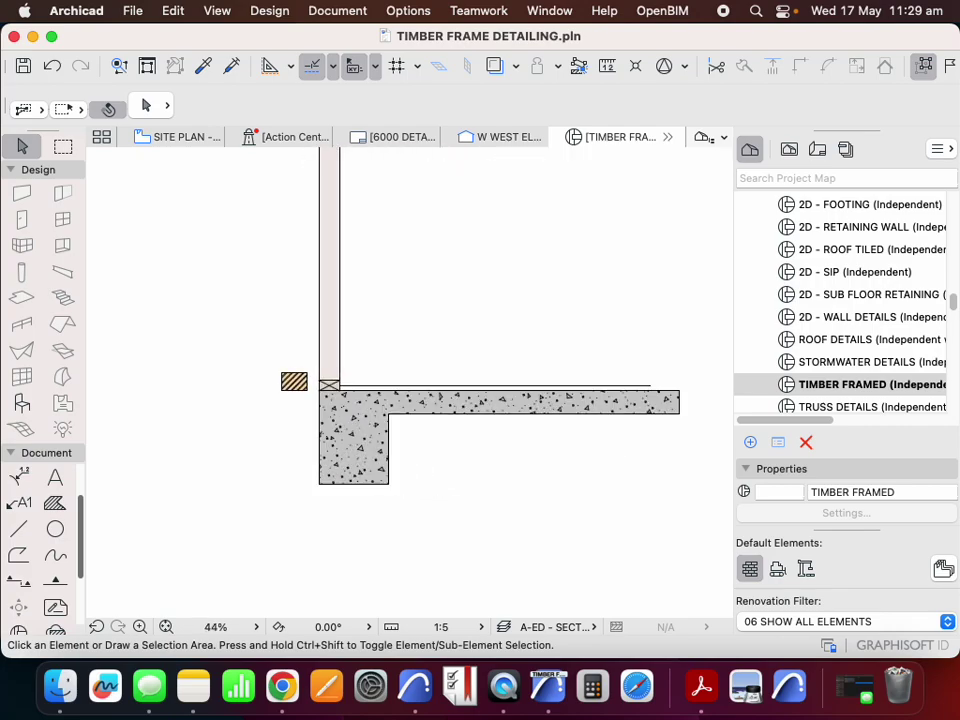
key("l")
scroll(310, 383, "up", 4)
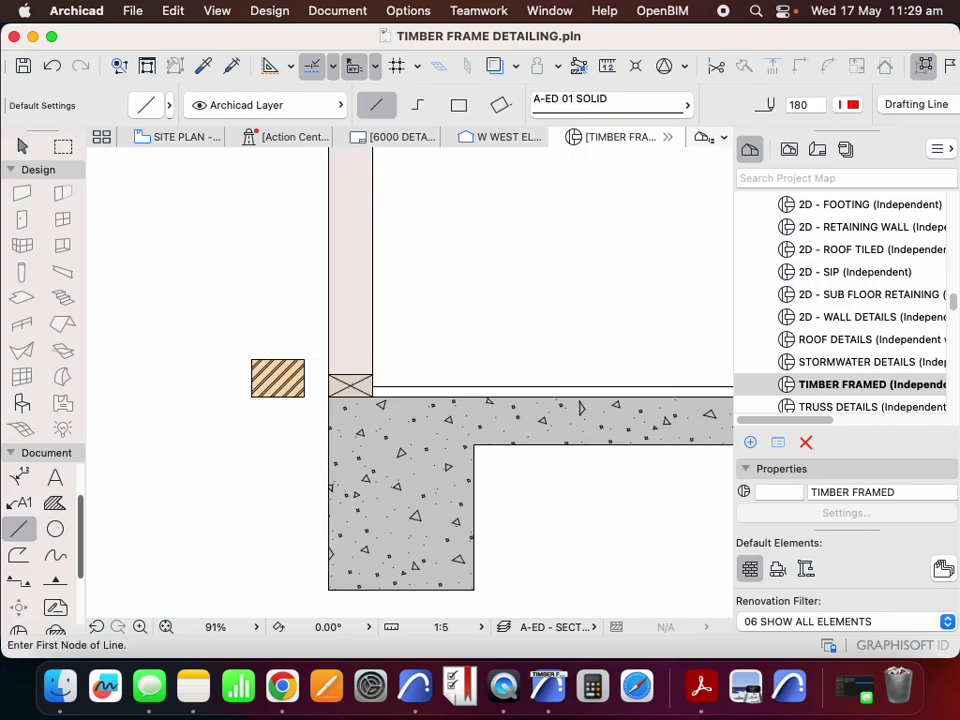
left_click(329, 396)
left_click(118, 394)
scroll(457, 378, "down", 2)
scroll(289, 423, "up", 2)
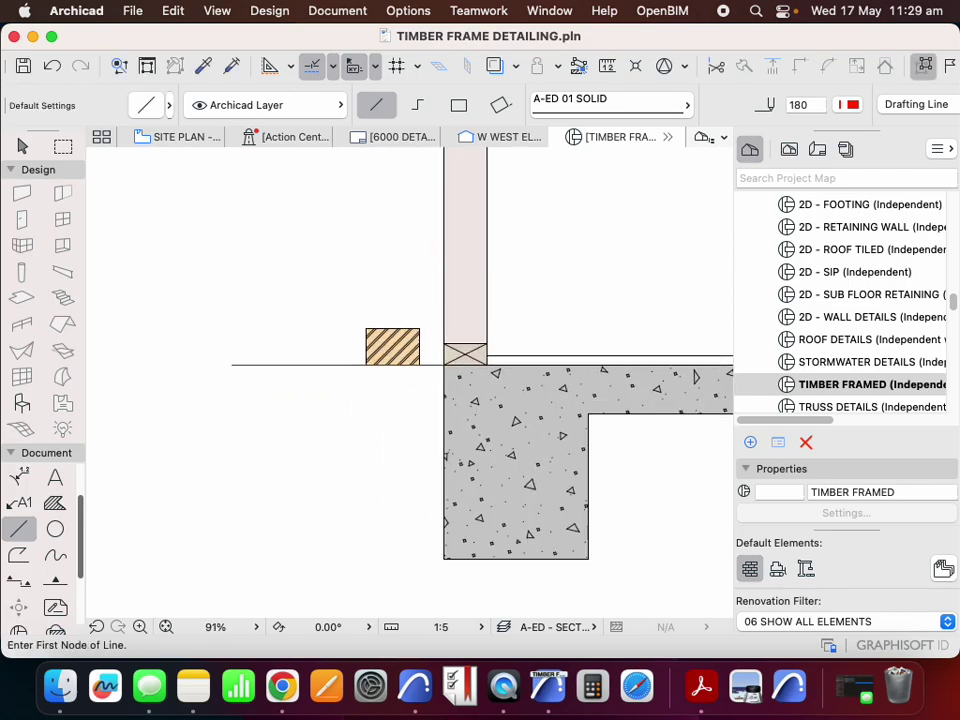
key("Escape")
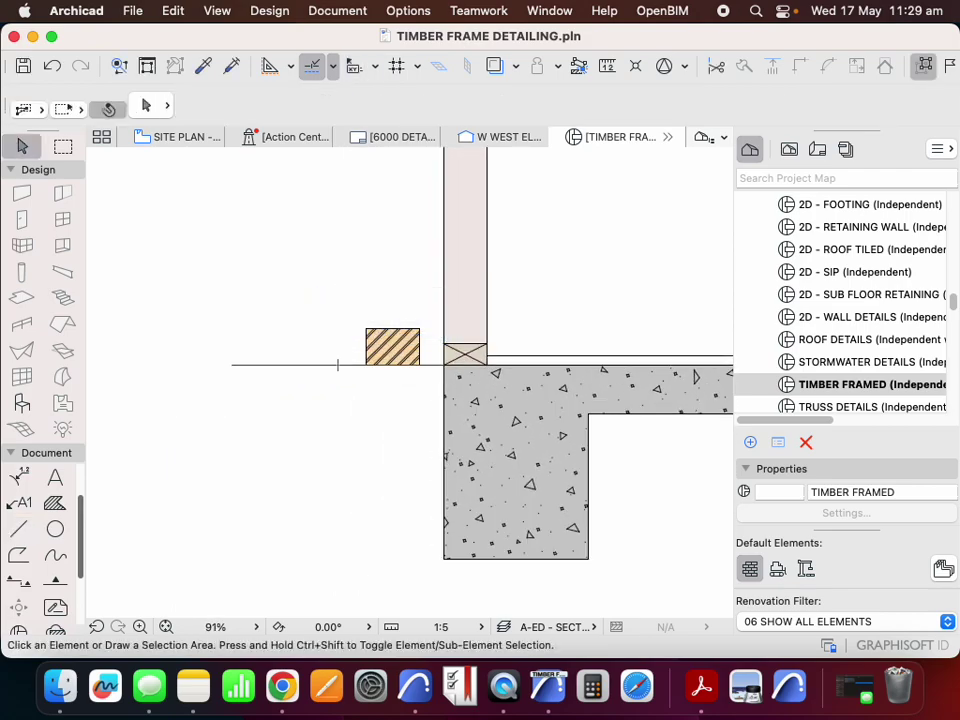
Step: Move the horizontal line 150 mm straight down along the edge beam's outer face
left_click_drag(303, 365, 303, 411)
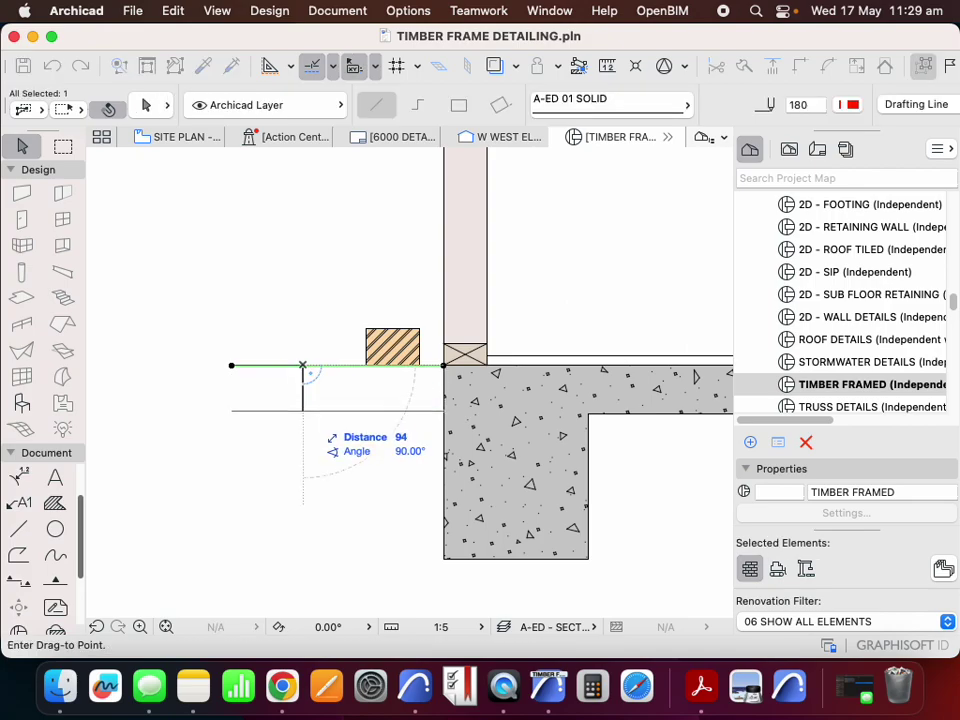
type("15")
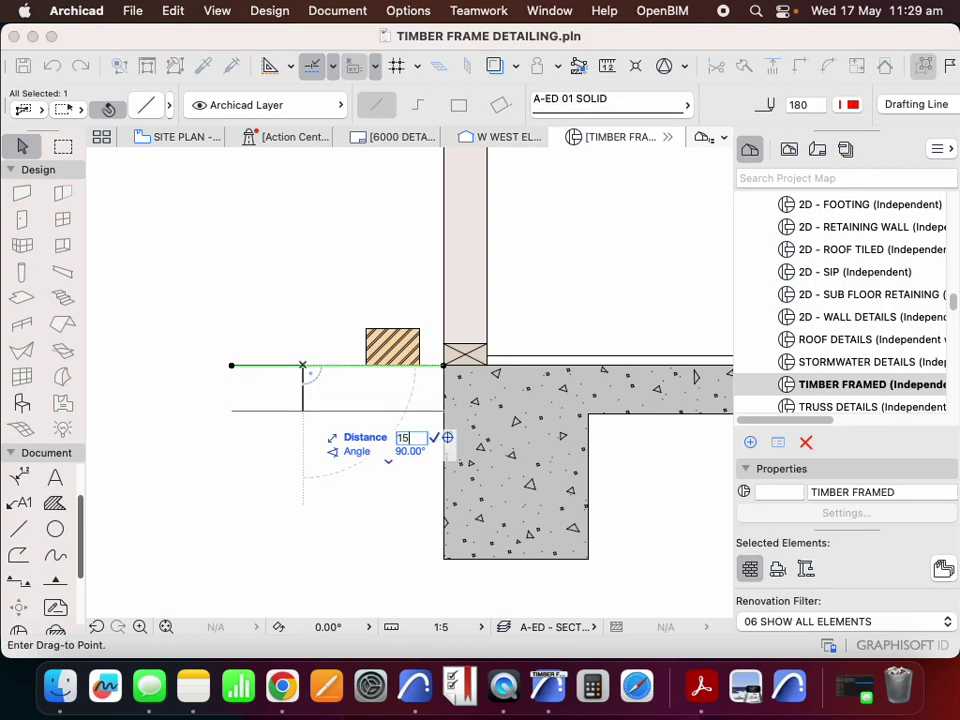
type("0")
key("Return")
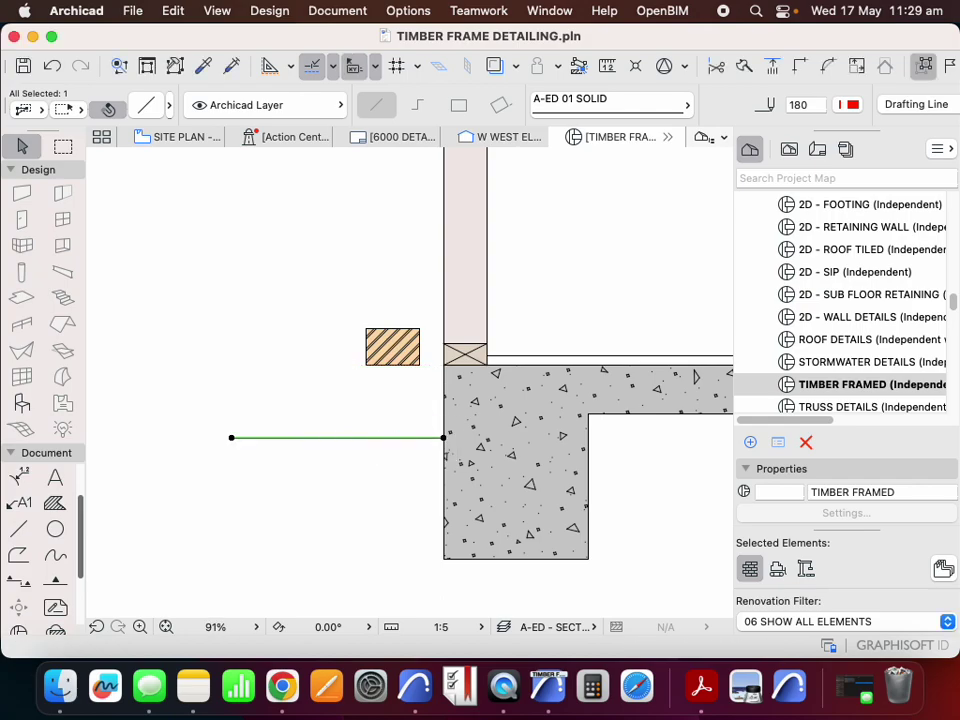
key("Escape")
scroll(306, 380, "down", 3)
scroll(361, 478, "down", 3)
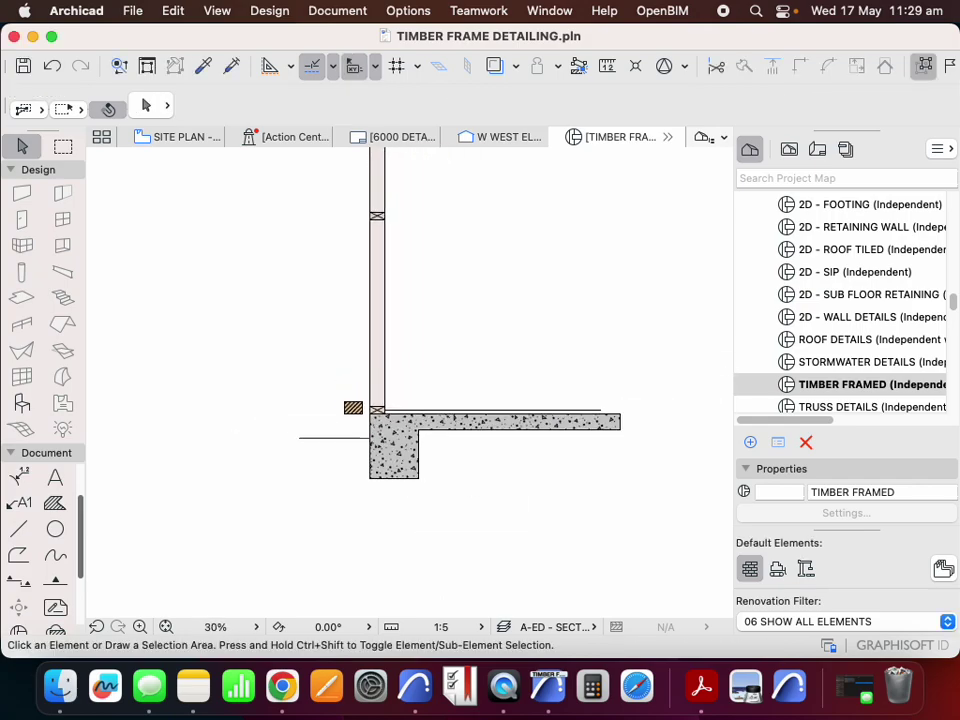
Step: Try stretching the outer end of the horizontal line outwards and down to form a slope, and undo the stretch
scroll(329, 455, "up", 5)
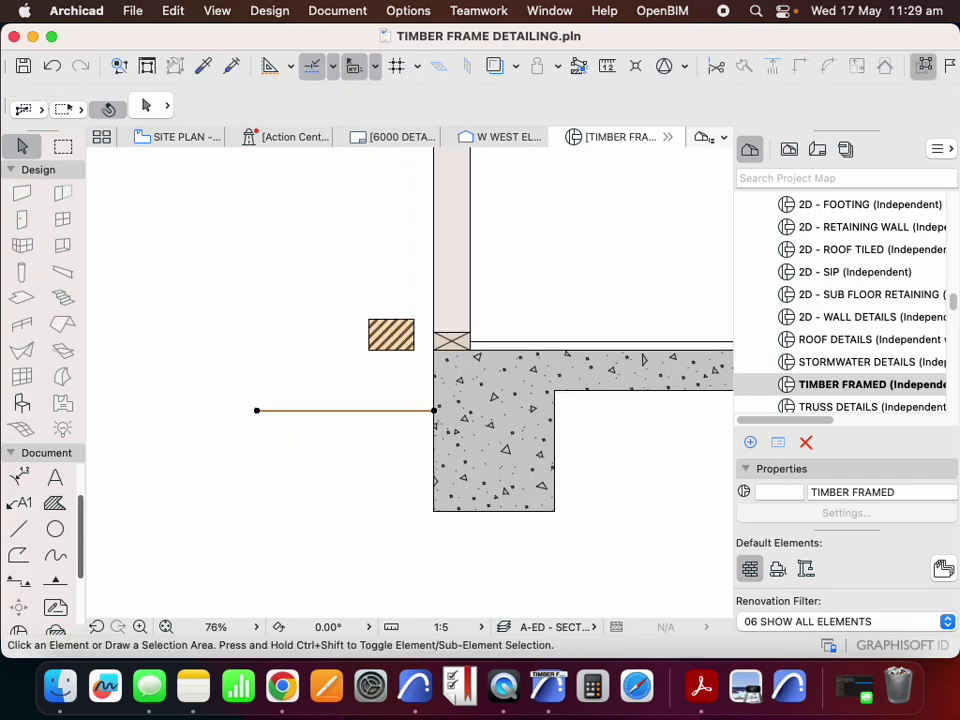
left_click(345, 410)
key("Escape")
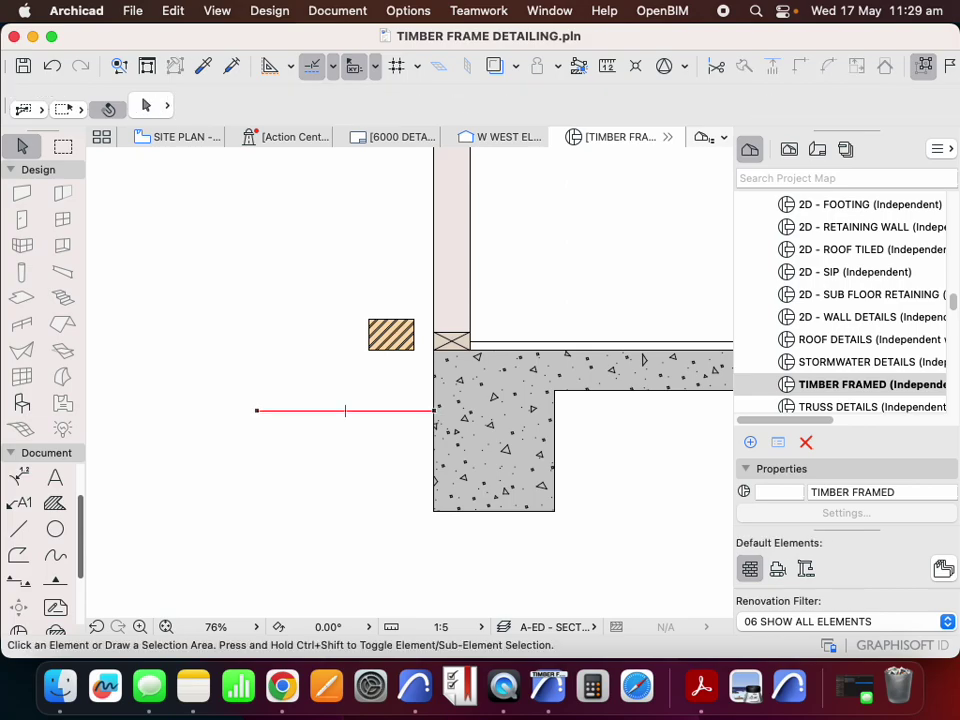
left_click(345, 410)
left_click(257, 410)
left_click(140, 446)
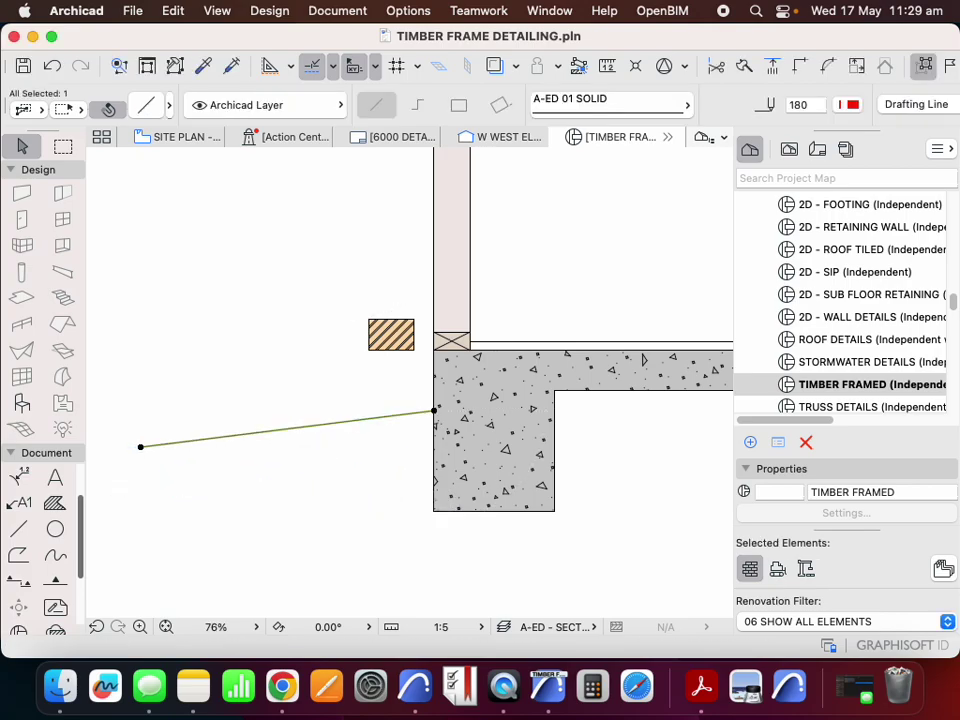
key("super+z")
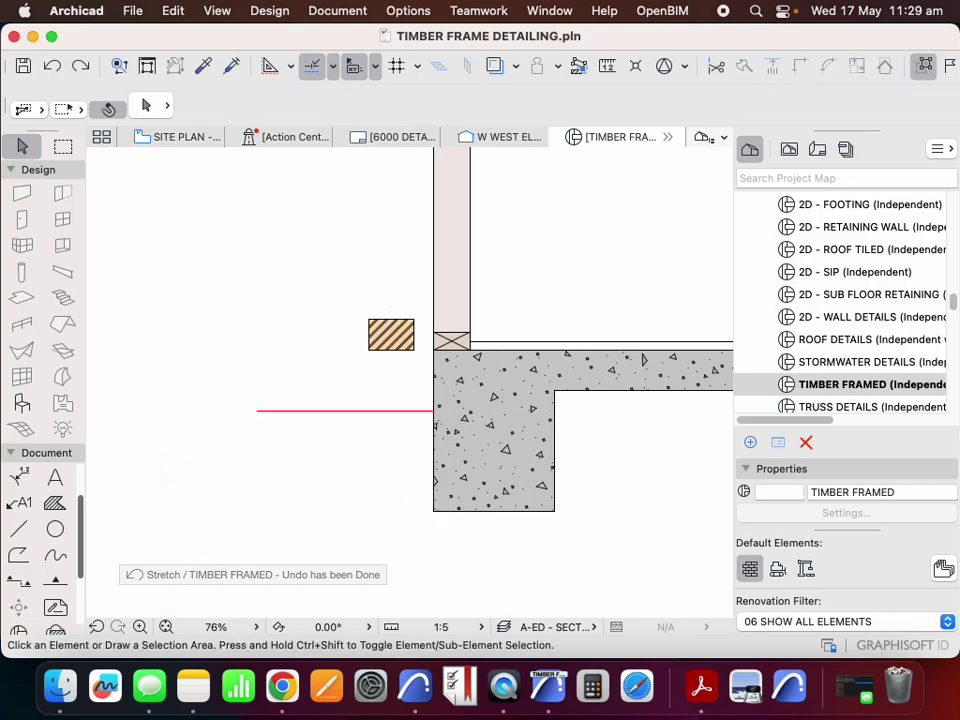
Step: Move the brick horizontally away from the wall frame, to beyond the outer end of the horizontal line
scroll(414, 366, "down", 3)
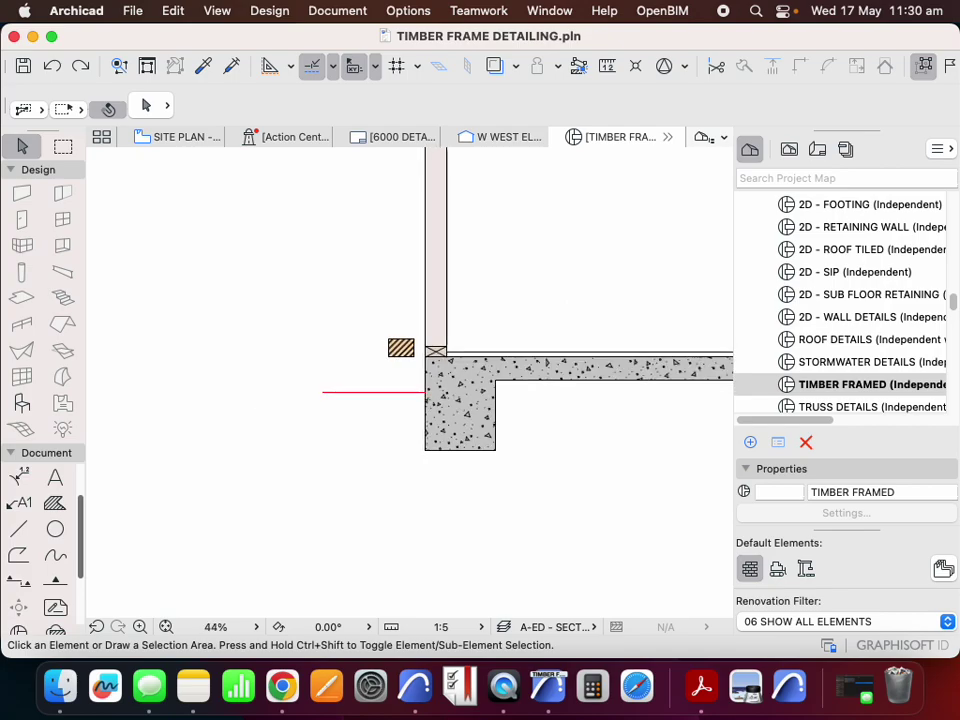
scroll(347, 507, "down", 3)
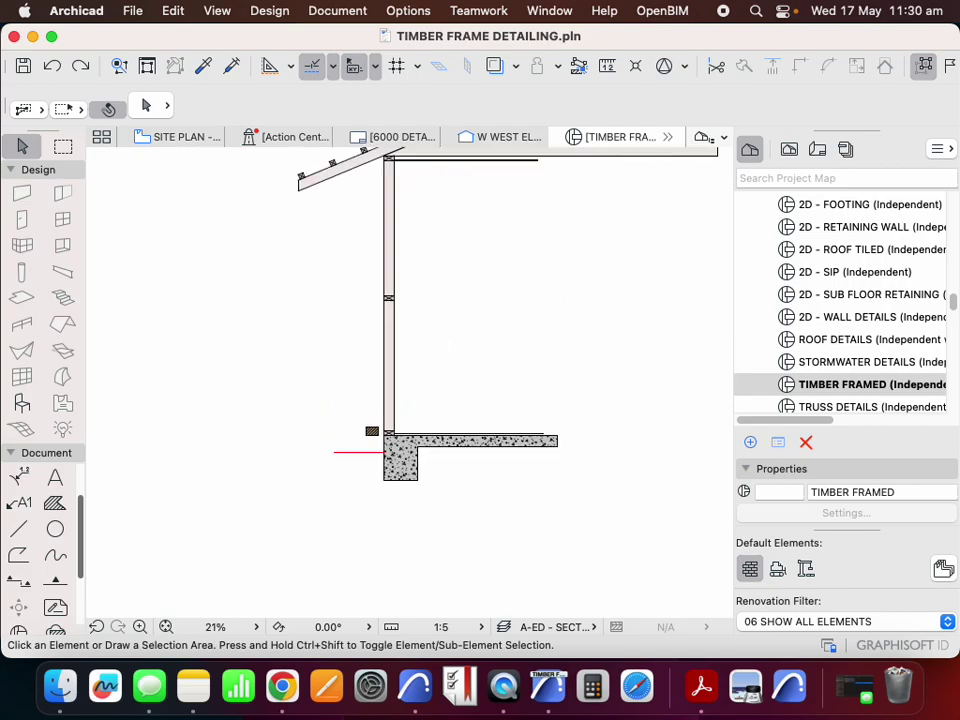
left_click_drag(372, 431, 318, 431)
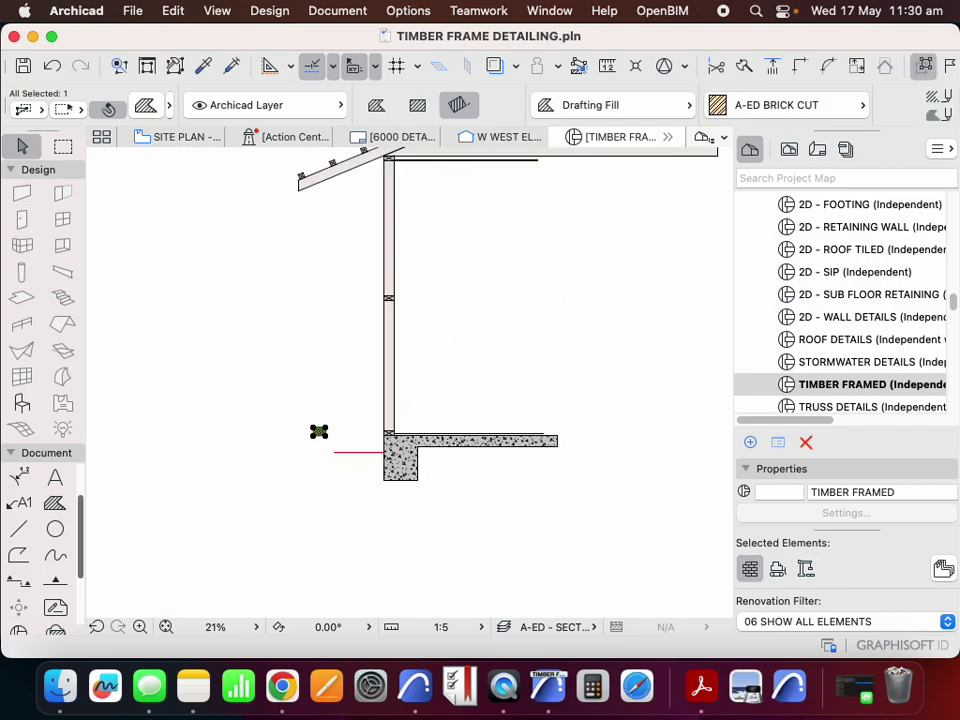
scroll(394, 451, "up", 3)
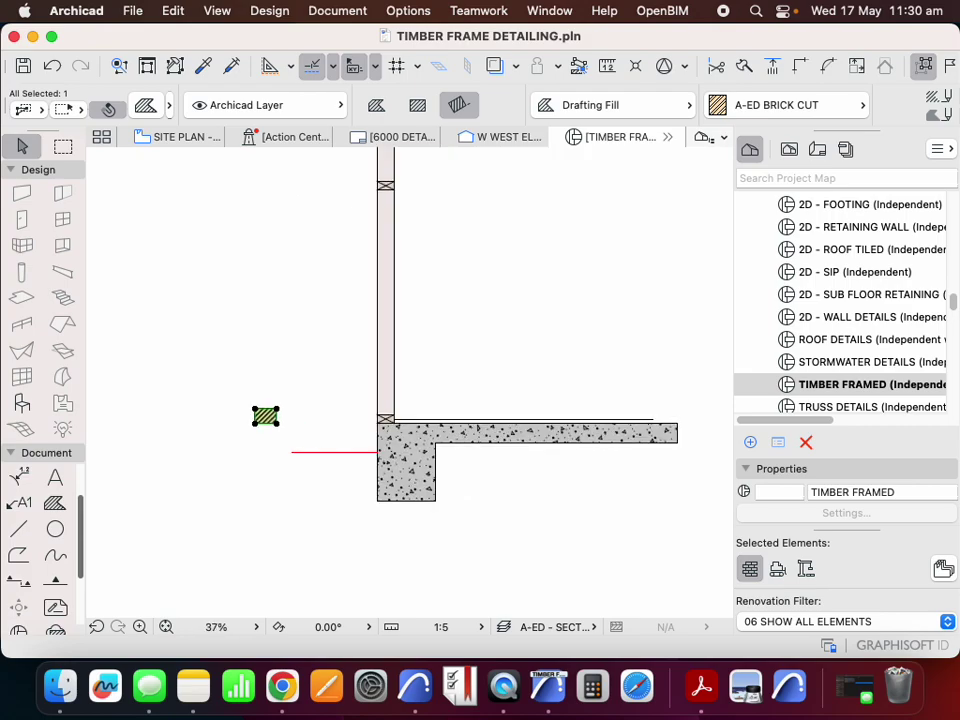
key("Escape")
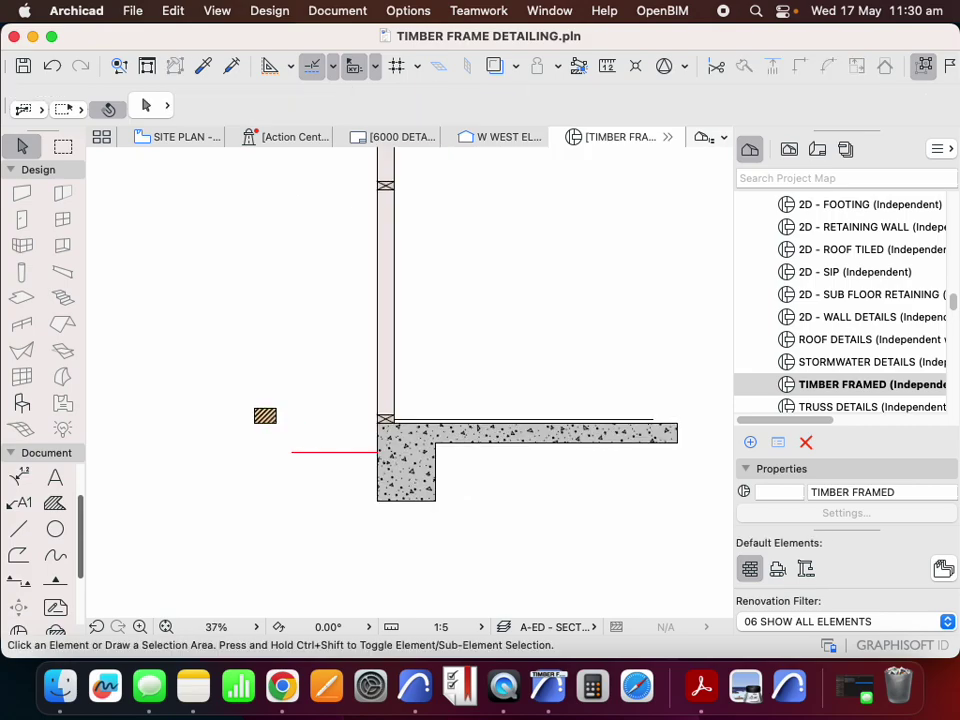
scroll(336, 511, "up", 3)
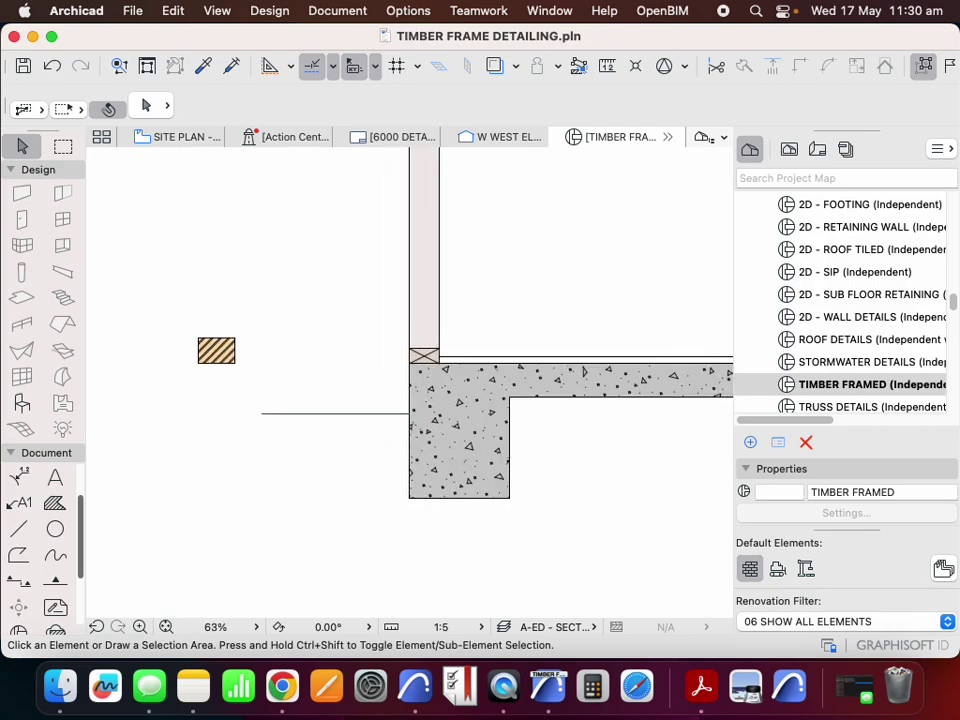
left_click(408, 428)
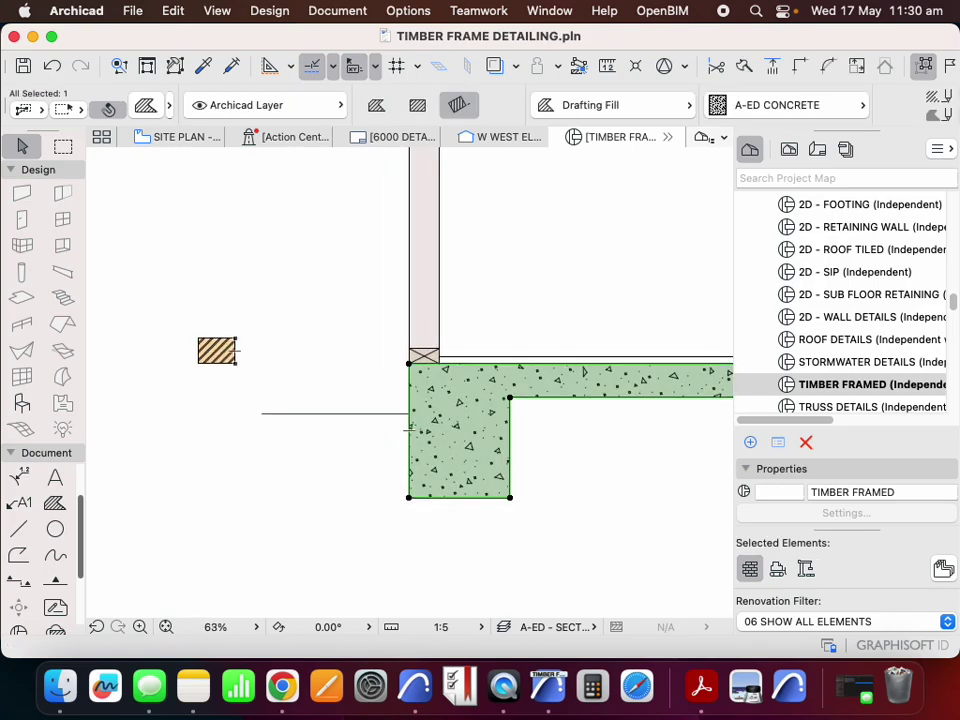
key("Escape")
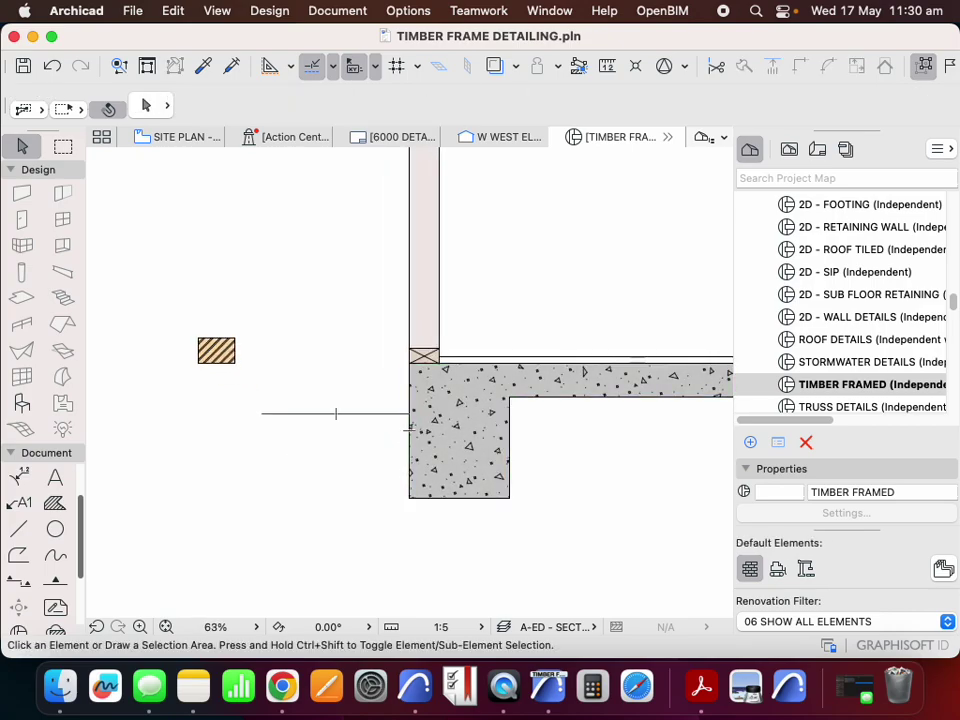
key("l")
scroll(358, 459, "up", 3)
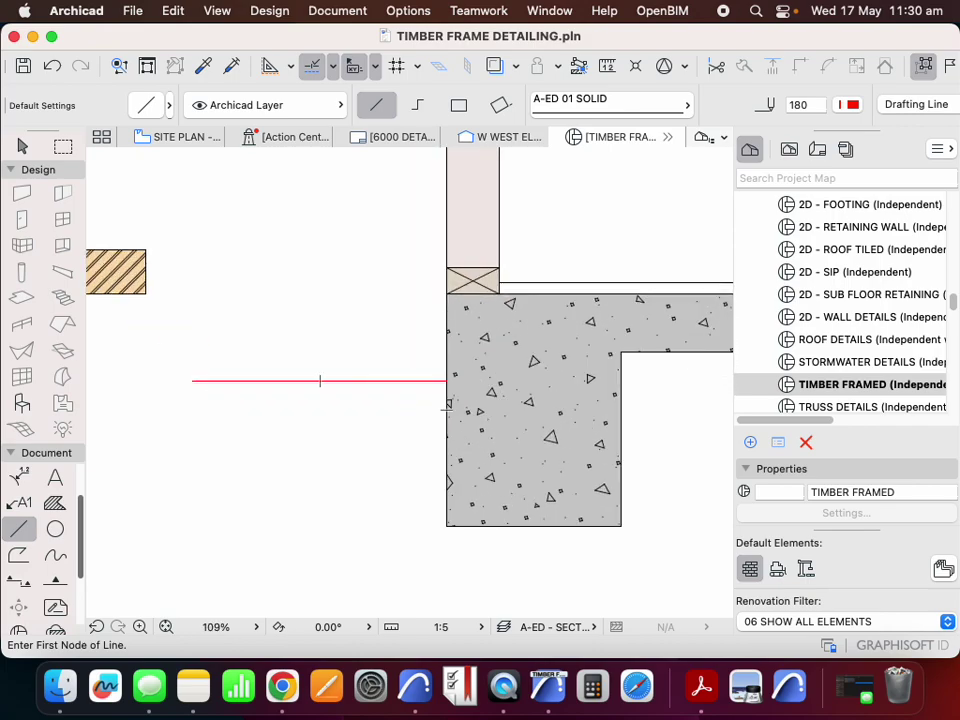
left_click(446, 319)
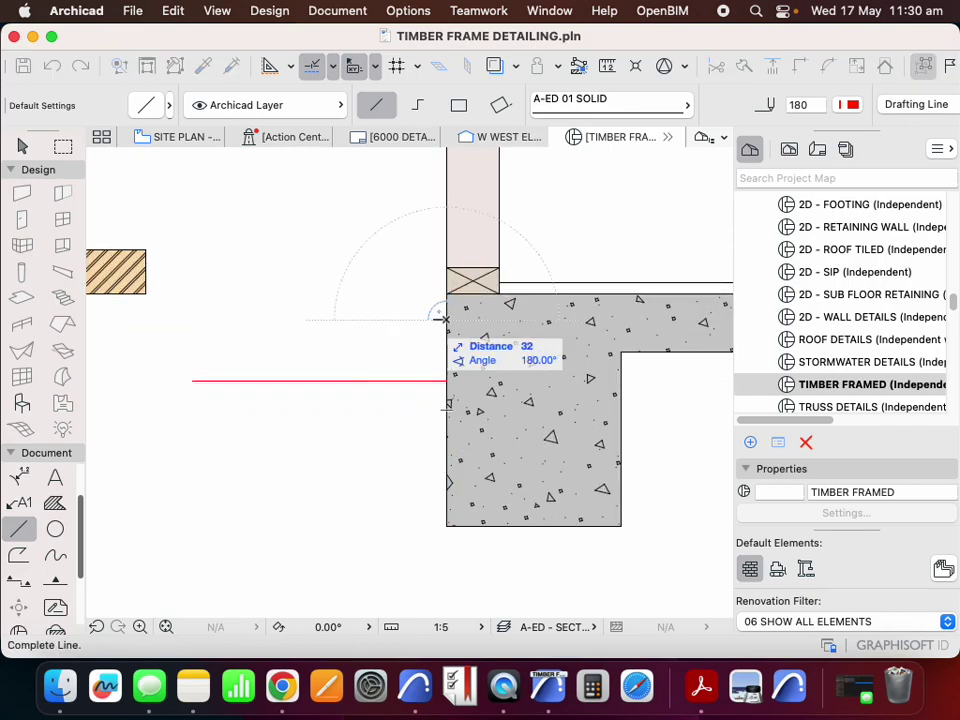
key("Escape")
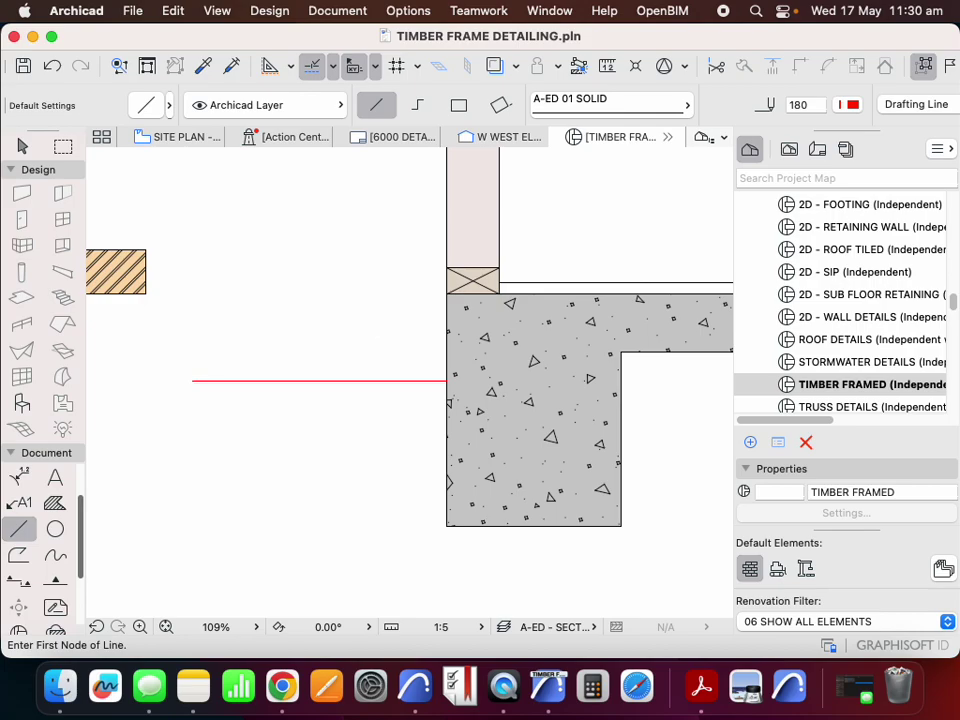
Step: Undo the brick's last horizontal move and measure the gap to the wall frame and the brick's width with the Line tool
key("super+z")
key("Escape")
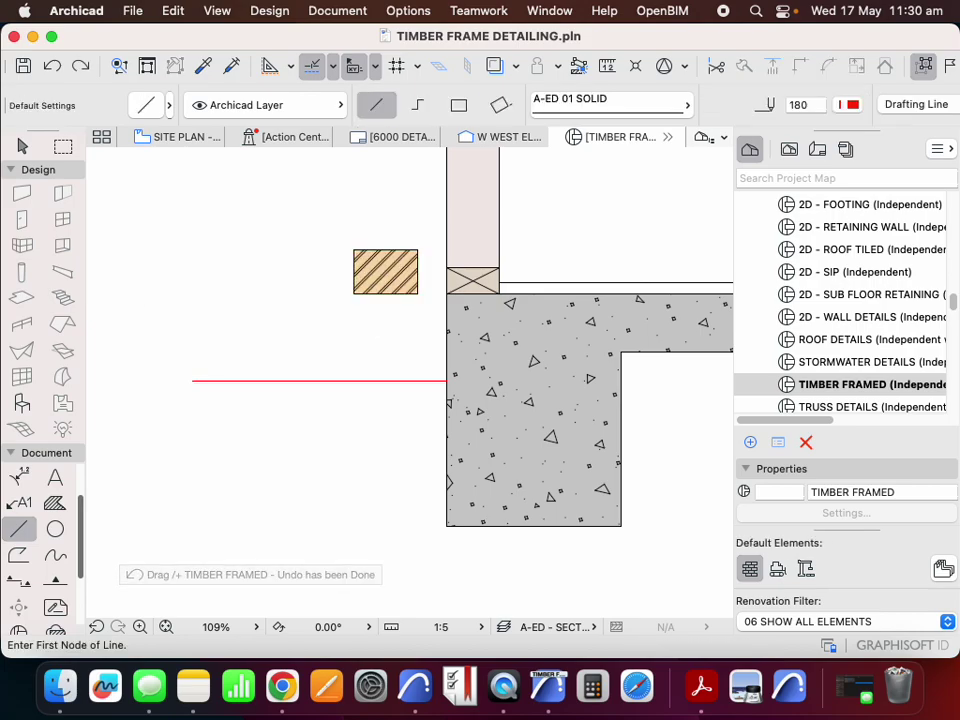
left_click(446, 268)
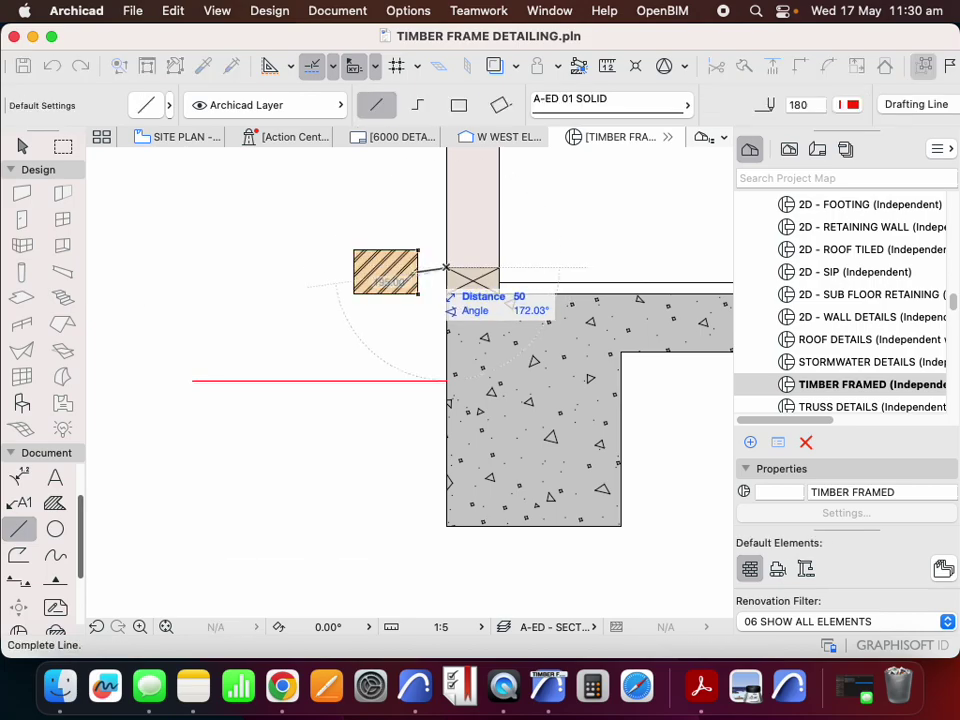
key("Escape")
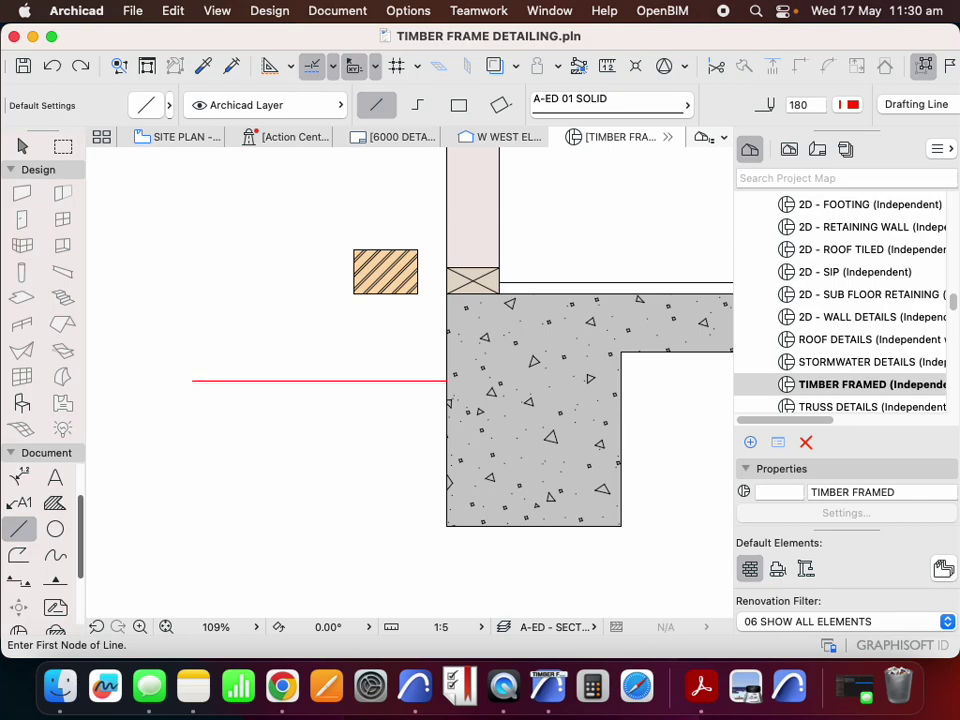
left_click(418, 293)
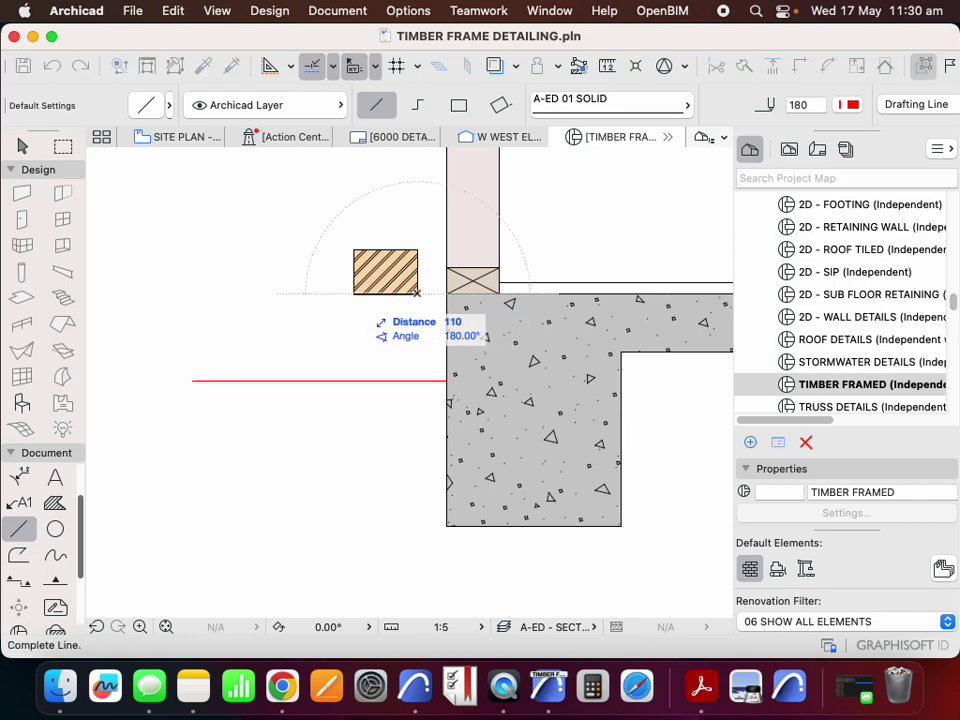
key("Escape")
key("Escape")
Step: Shift the edge beam outwards by offsetting its outer face 160 mm to the brick's outer edge and its inner face by 160 mm
left_click(446, 408)
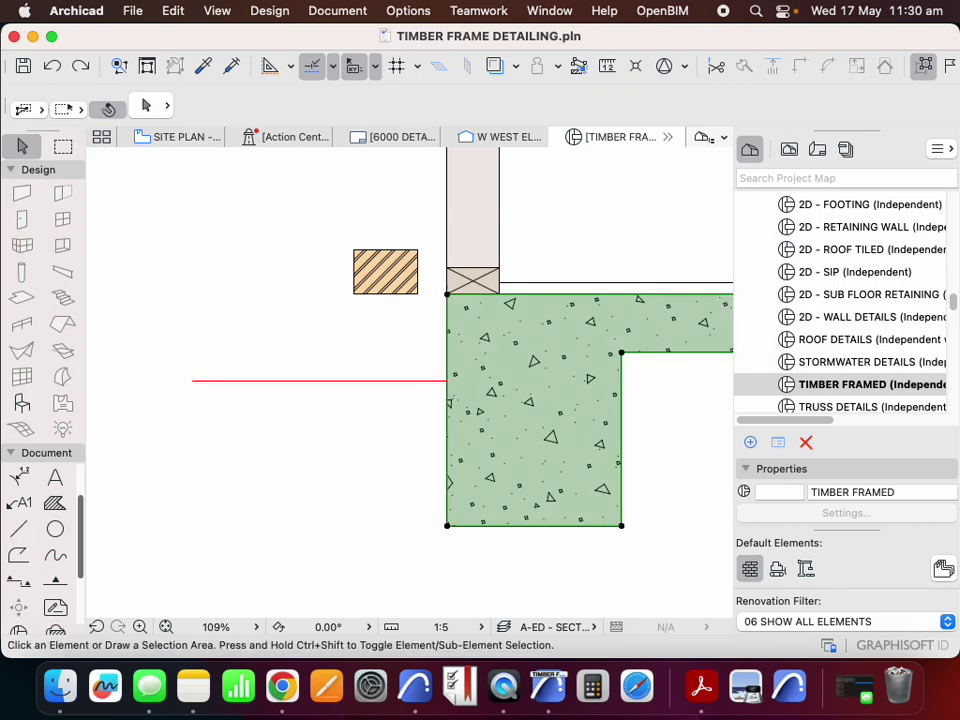
left_click(446, 406)
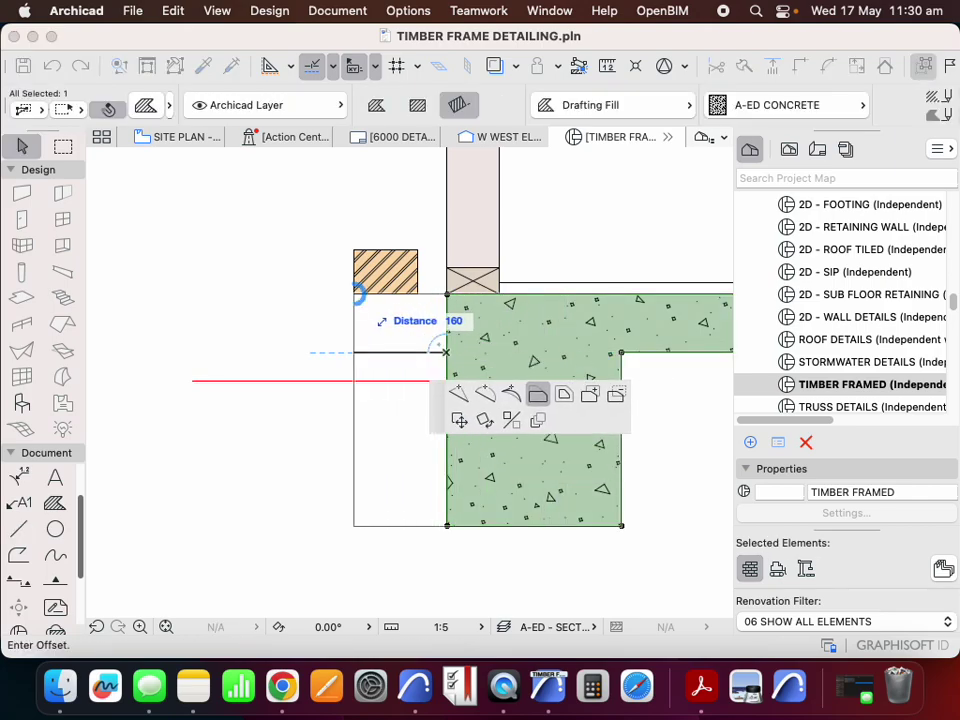
left_click(357, 293)
left_click(621, 405)
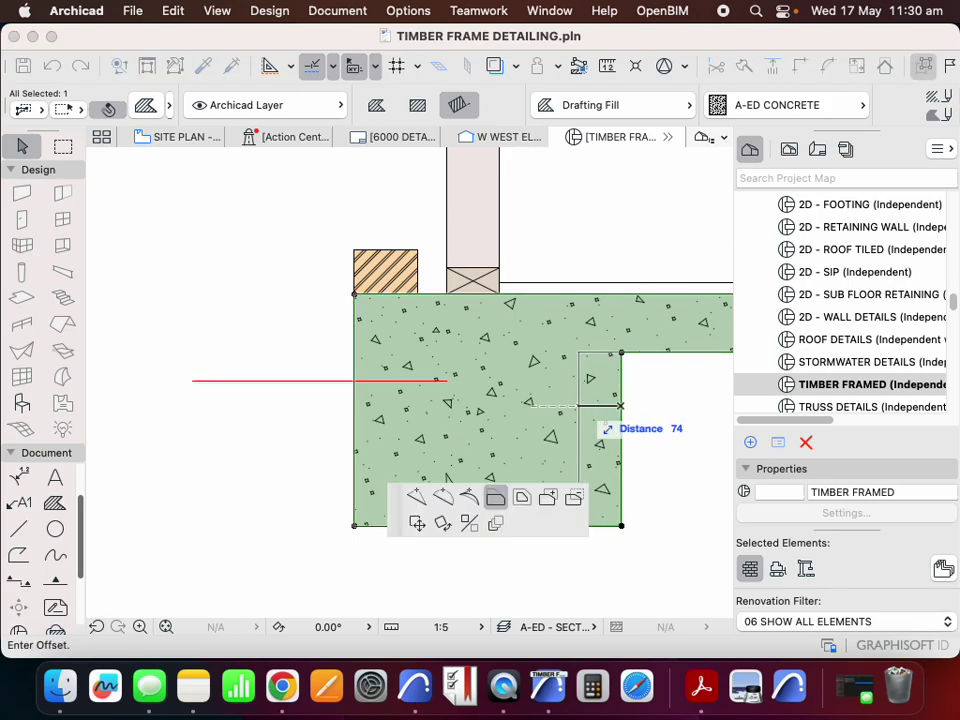
key("Tab")
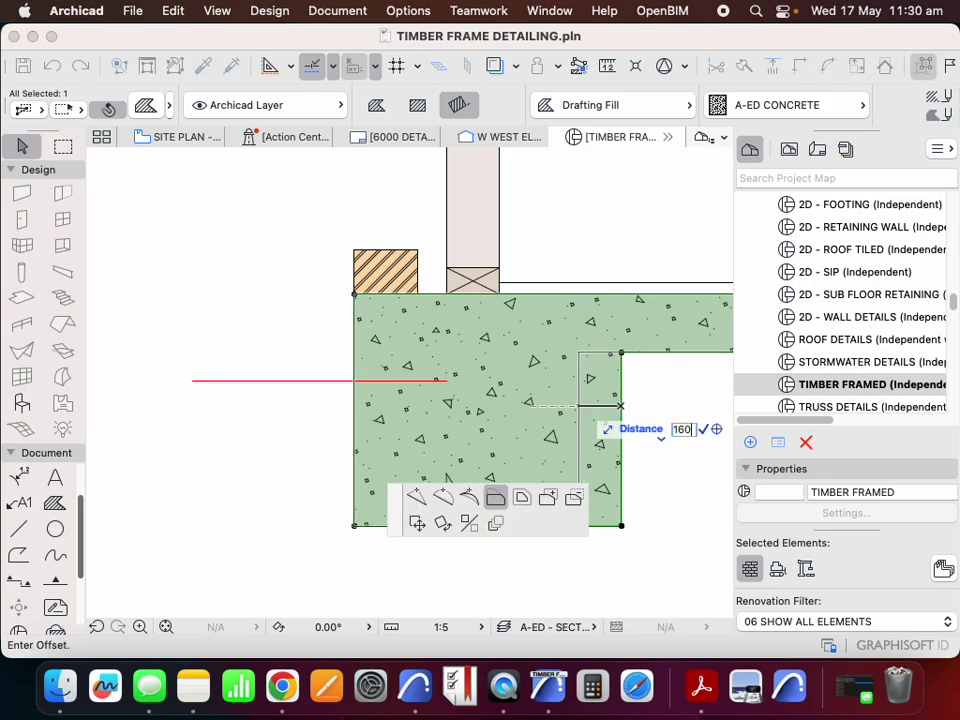
key("Return")
key("Escape")
Step: Examine the junction of the edge beam, the brick and the base of the wall frame
scroll(598, 480, "down", 3)
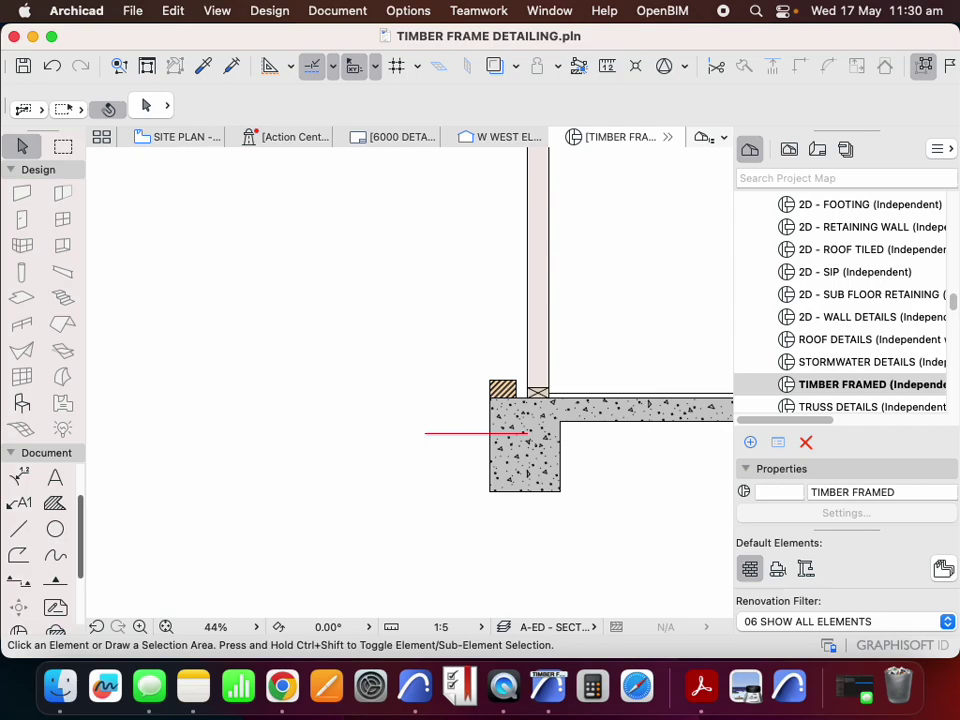
scroll(584, 447, "up", 1)
scroll(390, 508, "down", 4)
scroll(438, 495, "up", 3)
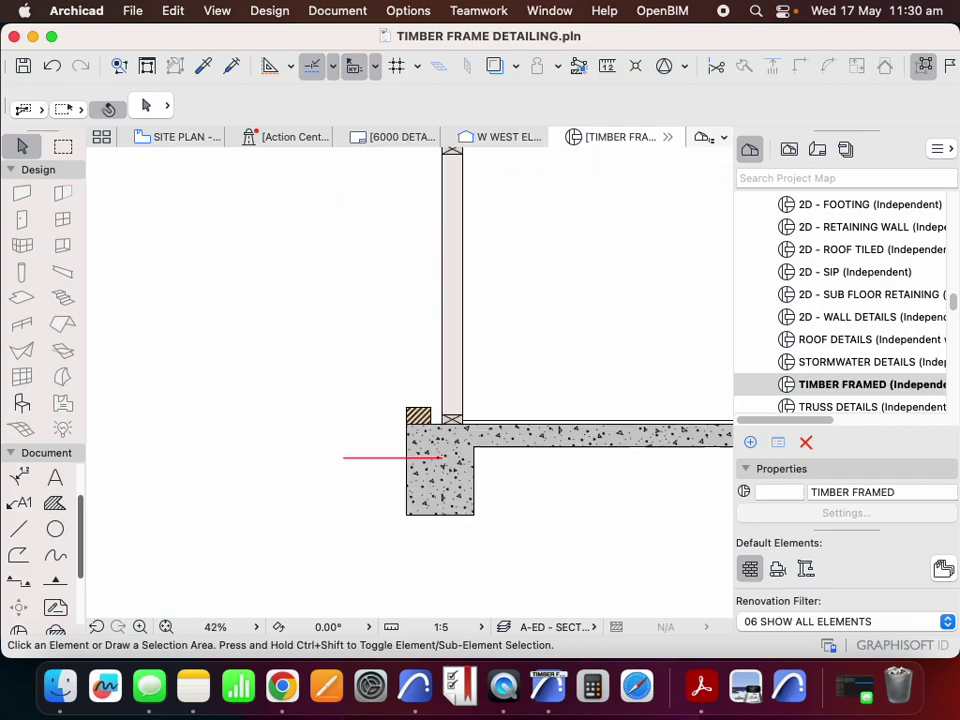
scroll(445, 488, "up", 5)
left_click(445, 488)
left_click(363, 264)
left_click(430, 440)
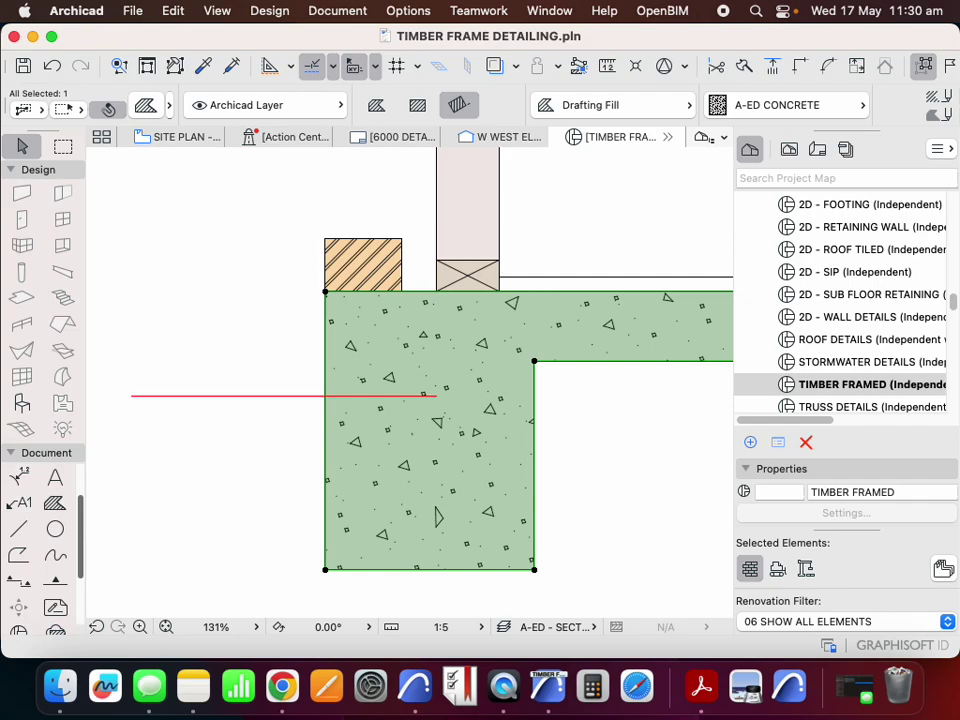
scroll(444, 387, "down", 6)
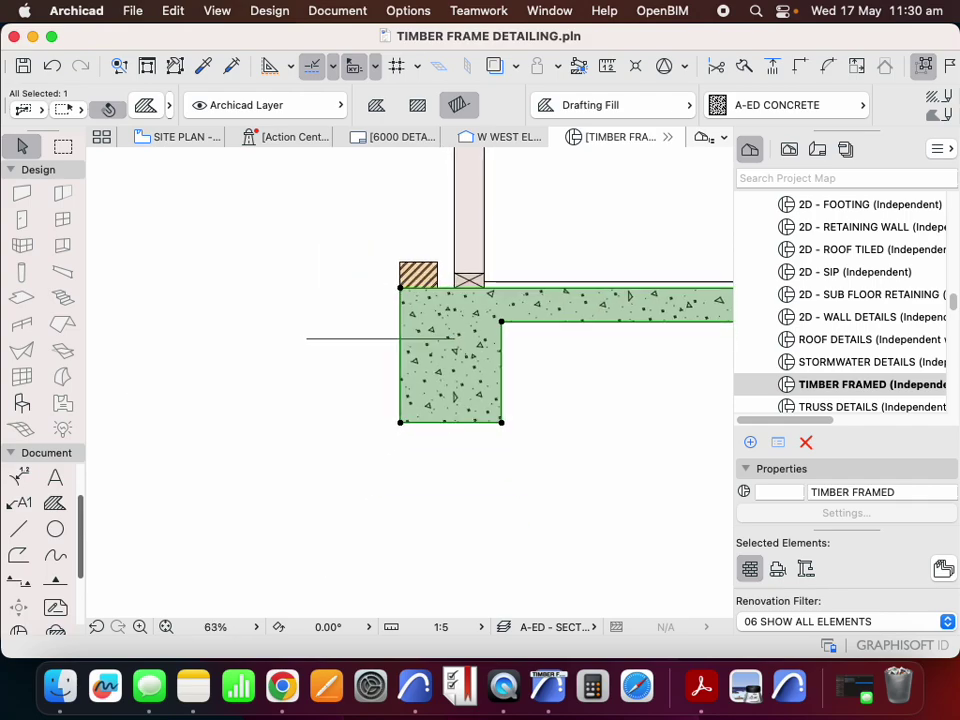
key("Escape")
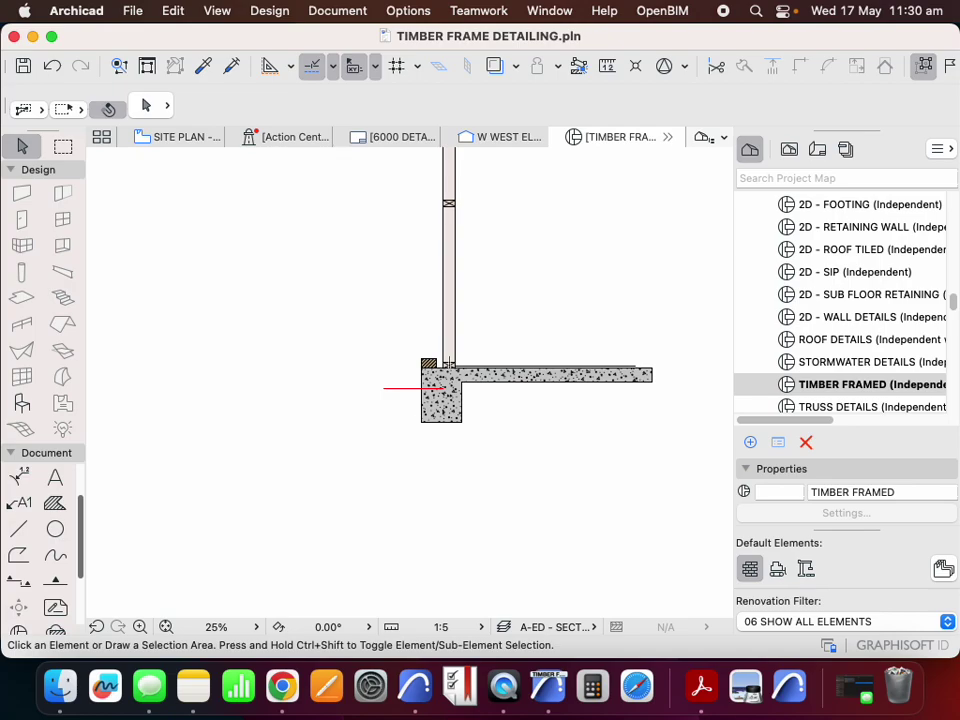
scroll(444, 388, "up", 3)
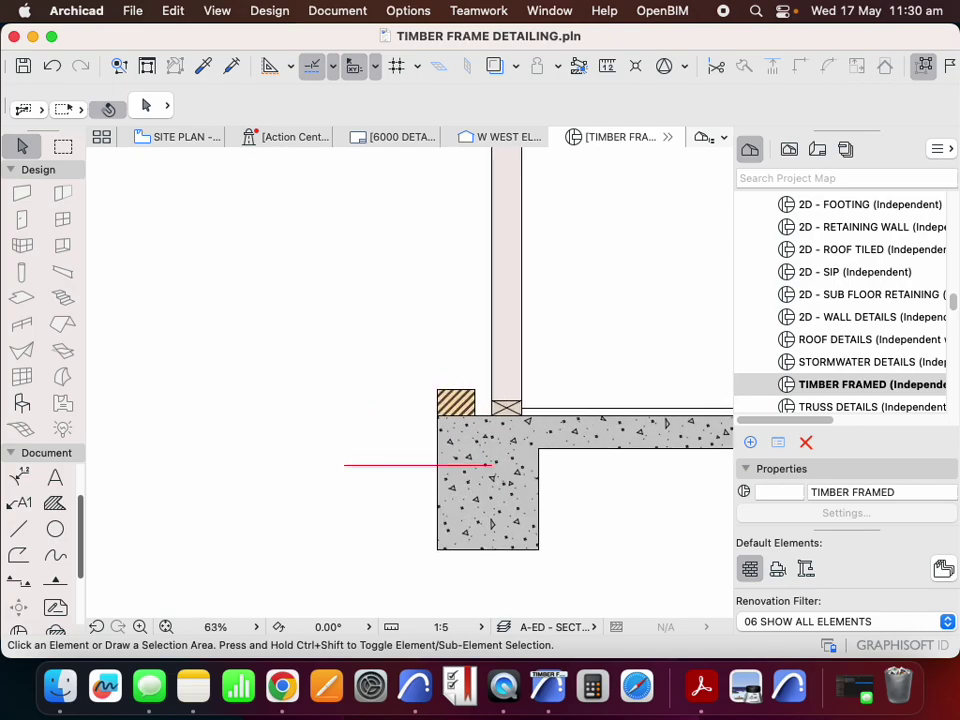
scroll(453, 411, "up", 3)
left_click(455, 405)
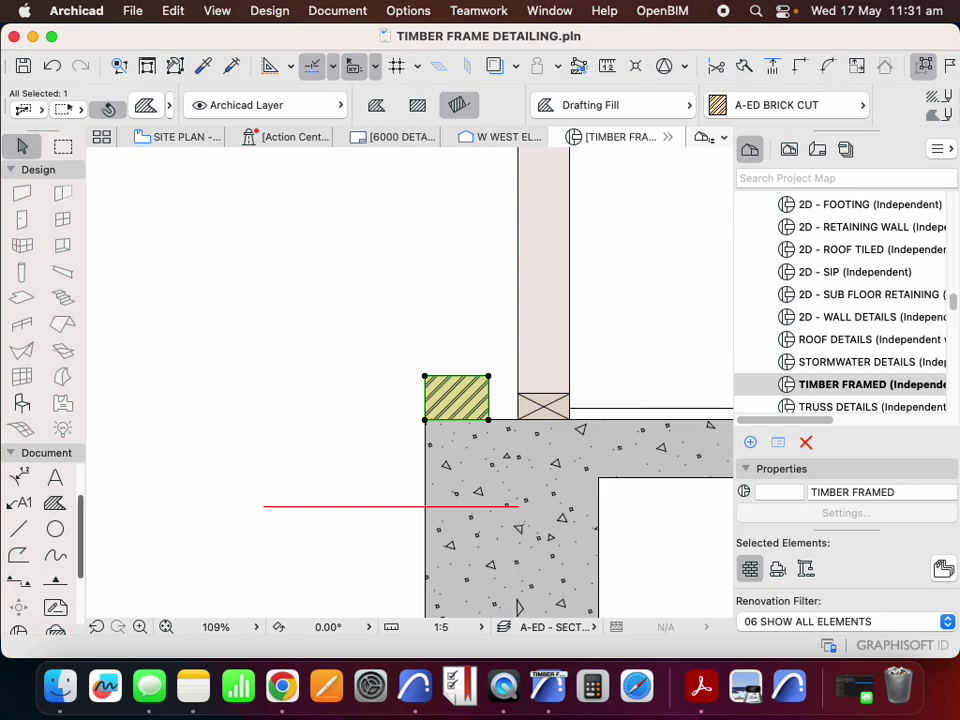
key("Escape")
Step: Offset the slab's upper edge outside the wall frame 86 mm downwards to form a brick rebate
scroll(508, 469, "up", 3)
left_click(504, 388)
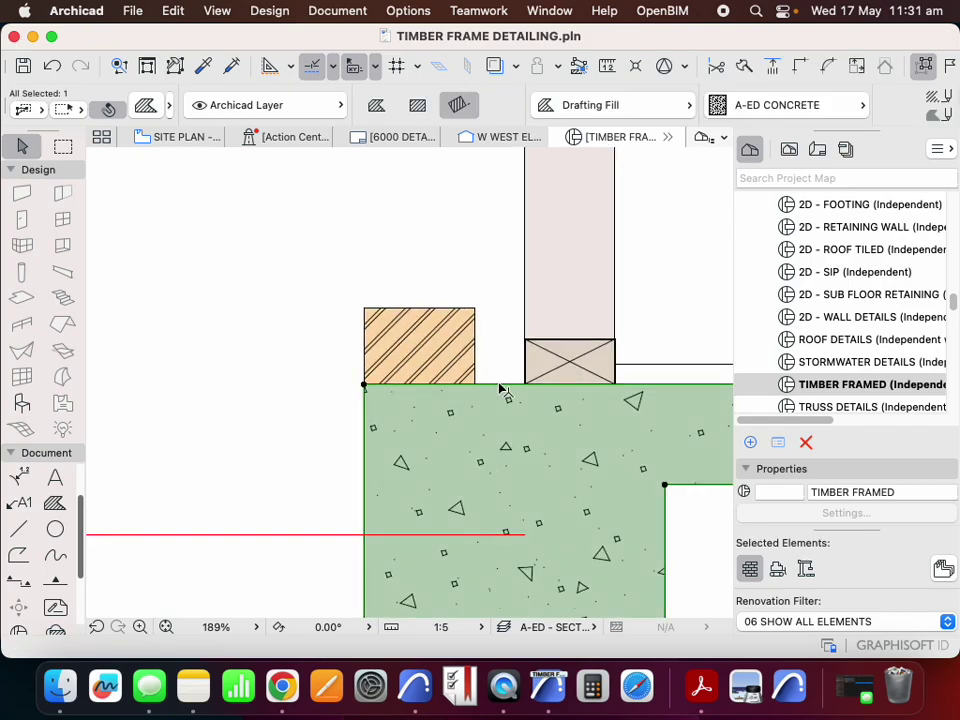
left_click(503, 384)
left_click(293, 474)
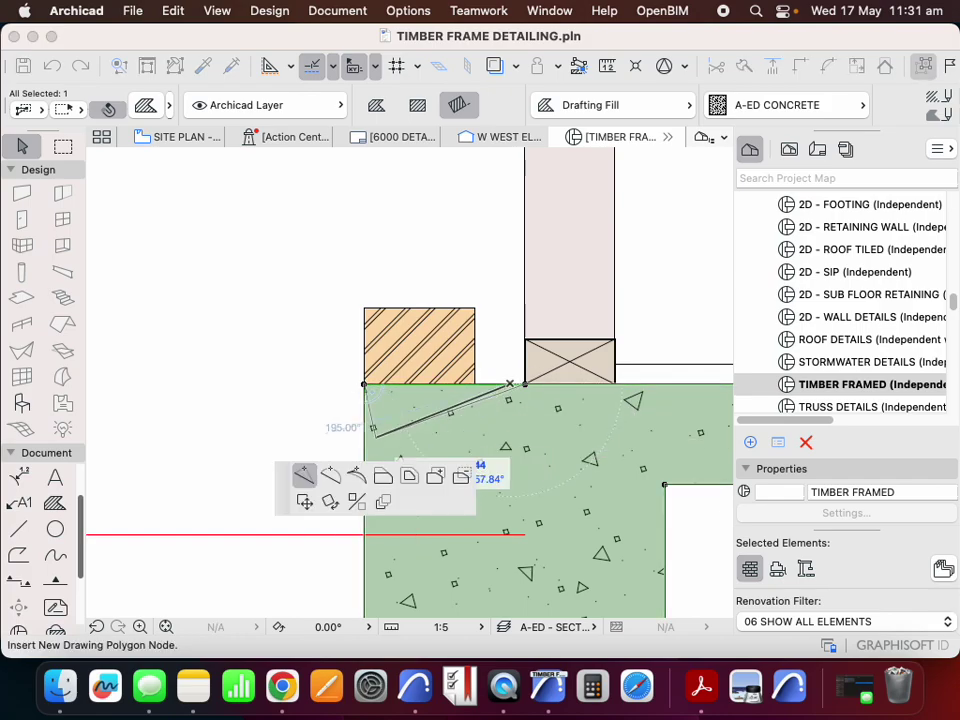
left_click(383, 475)
scroll(441, 302, "down", 3)
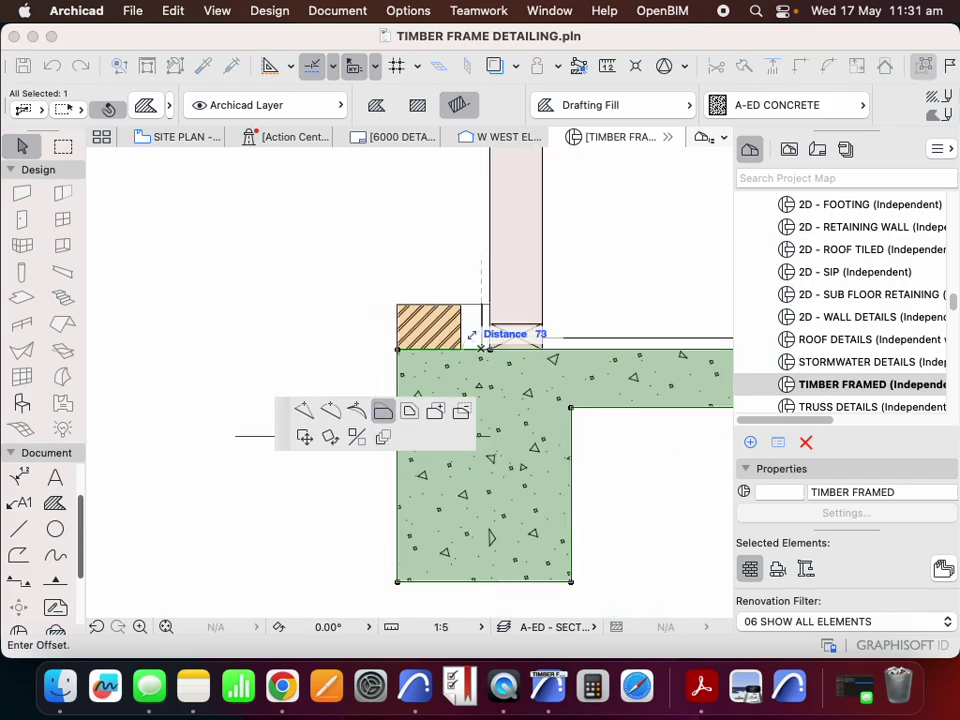
scroll(470, 340, "down", 3)
scroll(520, 400, "up", 1)
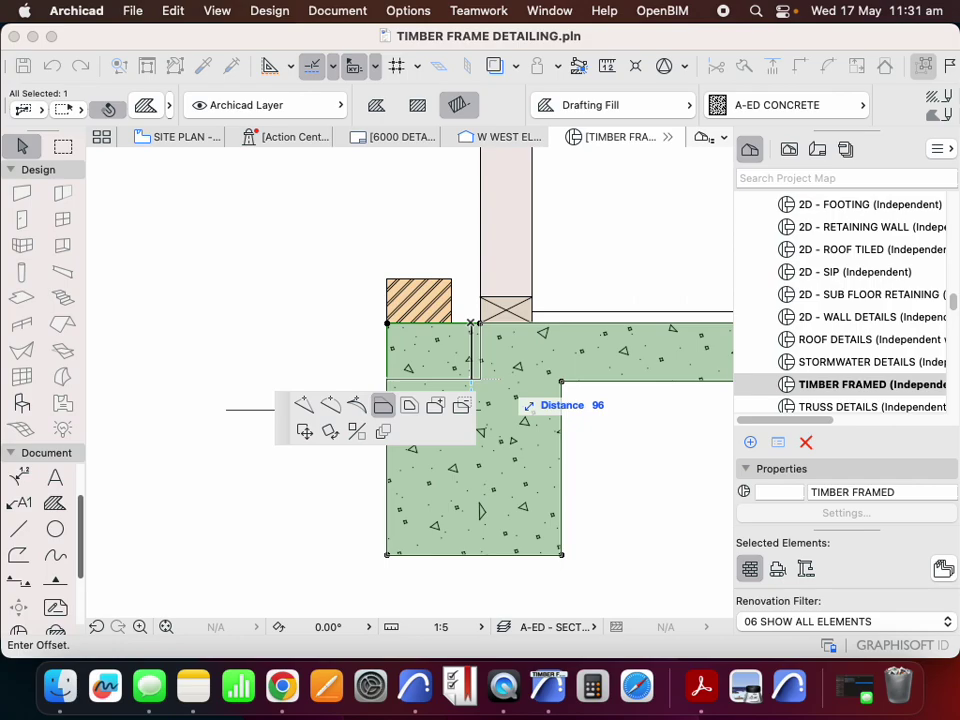
type("86")
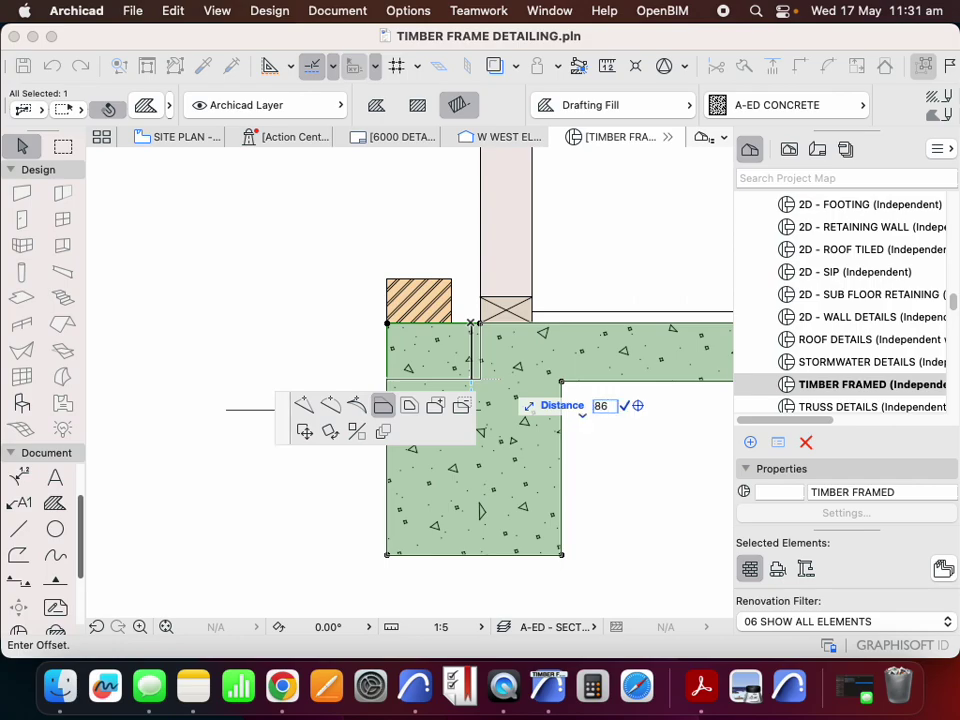
key("Return")
key("Escape")
Step: Deepen the brick rebate by offsetting its ledge a further 86 mm downwards
left_click(454, 372)
left_click(454, 372)
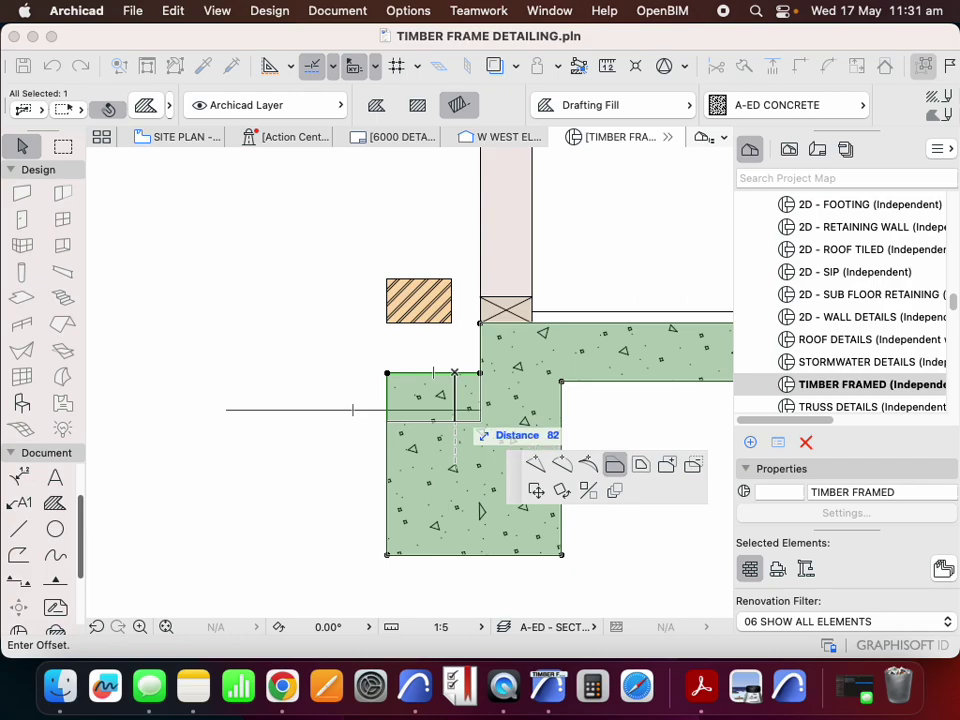
type("8")
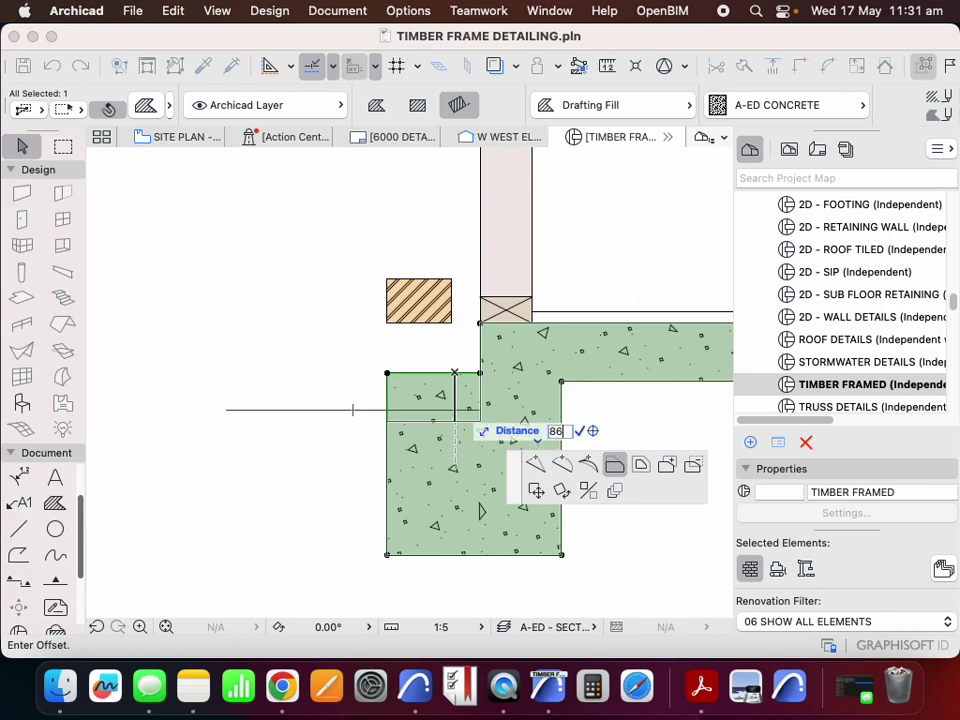
type("6")
key("Return")
key("Escape")
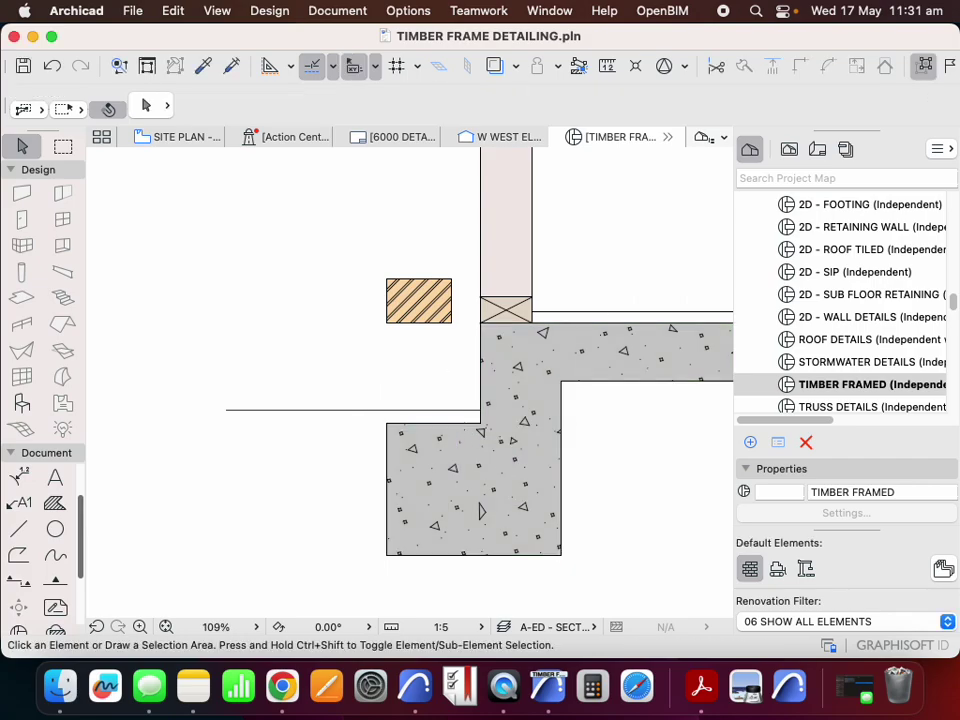
Step: Shorten the horizontal ground line by stretching its inner end 160 mm outwards to line up with the edge beam's outer face
left_click(353, 410)
left_click(480, 410)
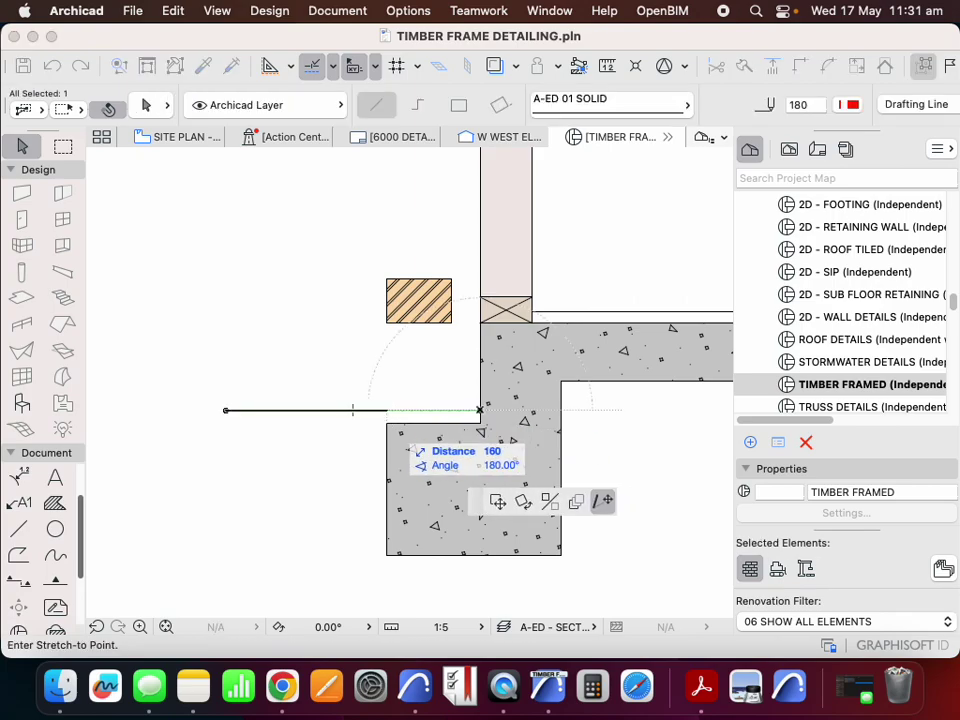
left_click(386, 410)
key("Escape")
Step: Move the brick straight down so that it sits on the rebate ledge, flush with the beam's outer face
scroll(350, 414, "down", 1)
scroll(305, 415, "down", 3)
scroll(365, 388, "up", 4)
left_click(309, 341)
left_click_drag(309, 341, 309, 461)
Step: Move the brick 10 mm straight up from the rebate ledge to leave a mortar joint
key("super+shift+d")
left_click(334, 419)
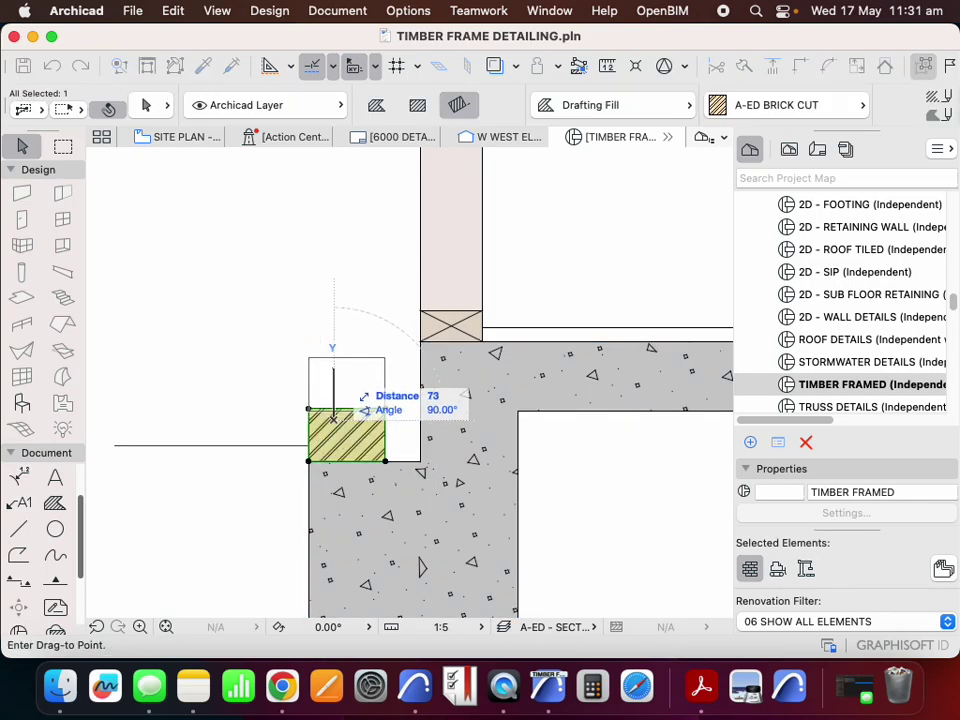
type("10")
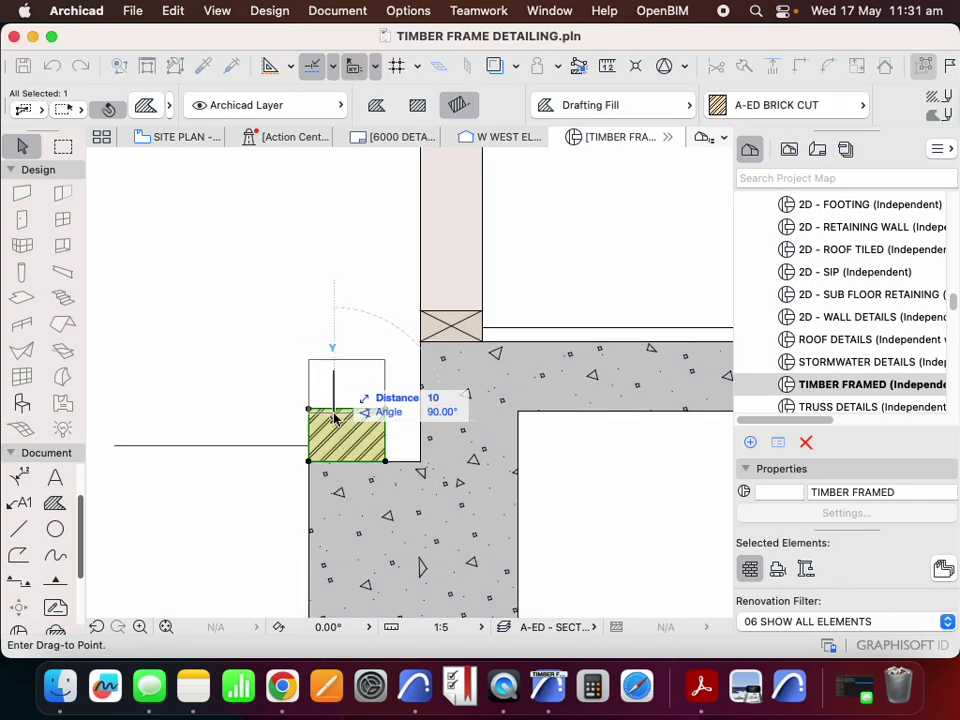
key("Return")
key("Escape")
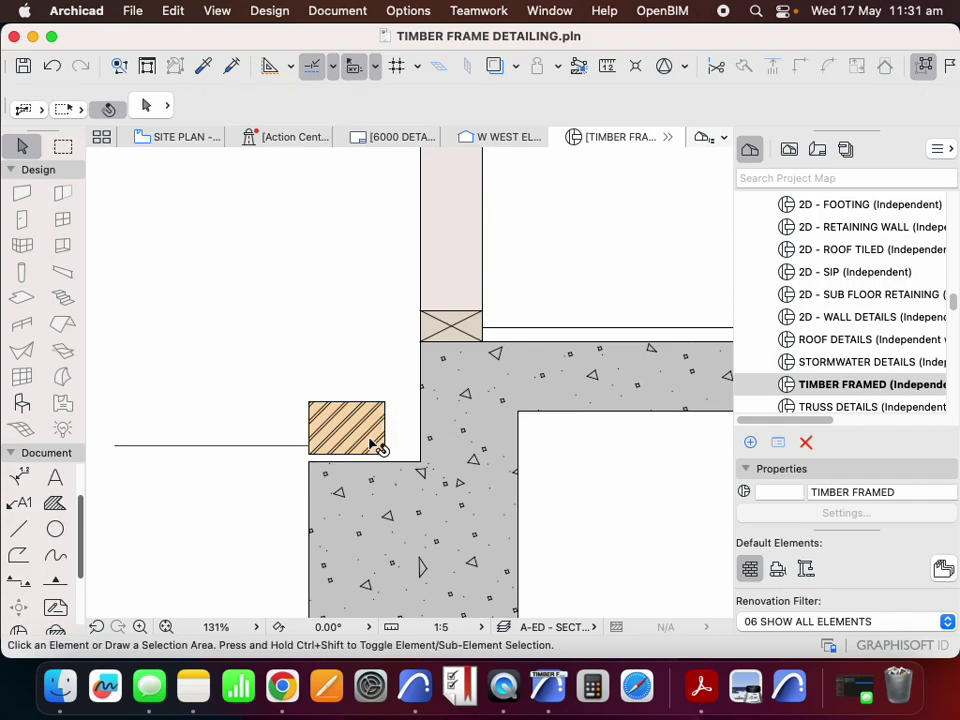
Step: Draw a rectangular fill with the brick's settings across the 10 mm joint between the brick and the ledge, and select it
left_click(368, 446, "alt")
left_click(386, 456)
scroll(324, 464, "up", 4)
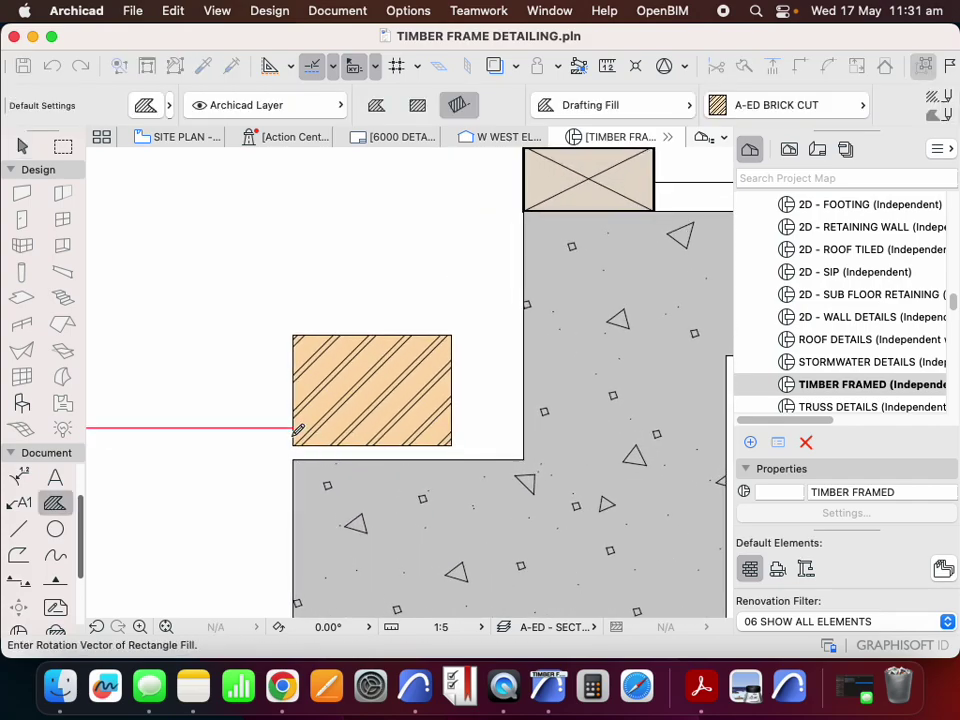
left_click(294, 446)
left_click(292, 446)
key("Escape")
left_click(320, 453)
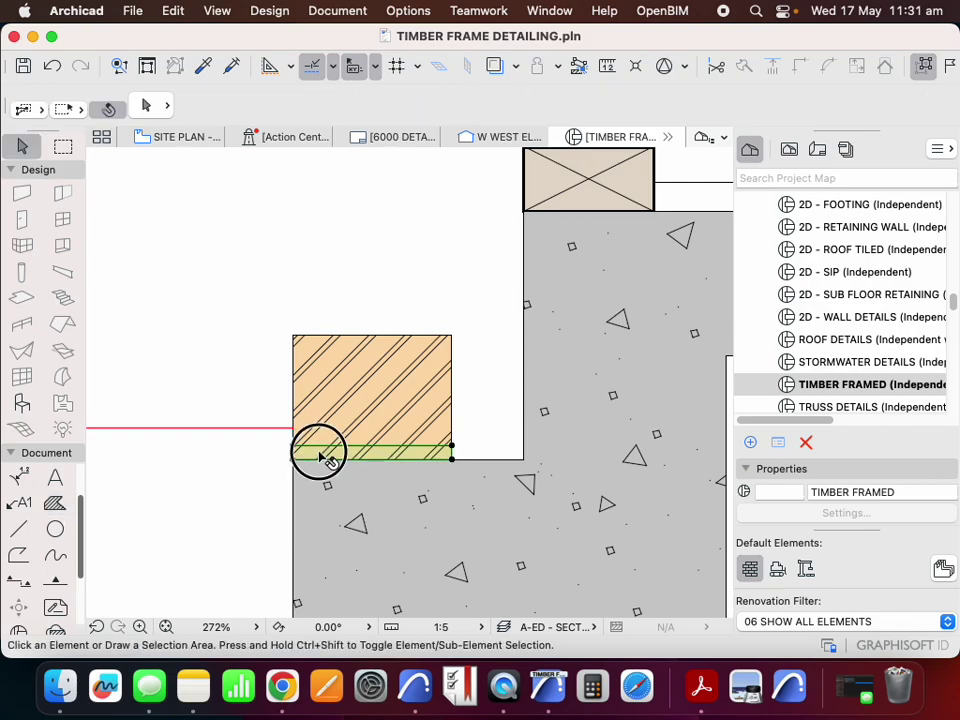
Step: Set the selected mortar joint's fill pattern to A-ED RENDER
left_click(757, 105)
left_click(757, 106)
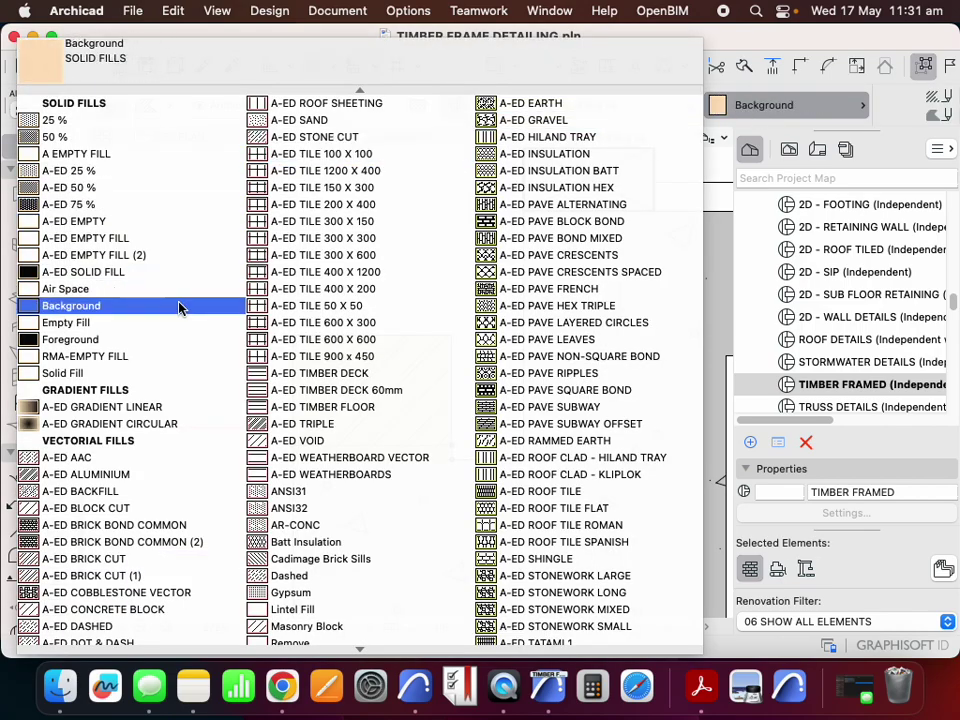
scroll(180, 308, "down", 3)
scroll(180, 308, "down", 8)
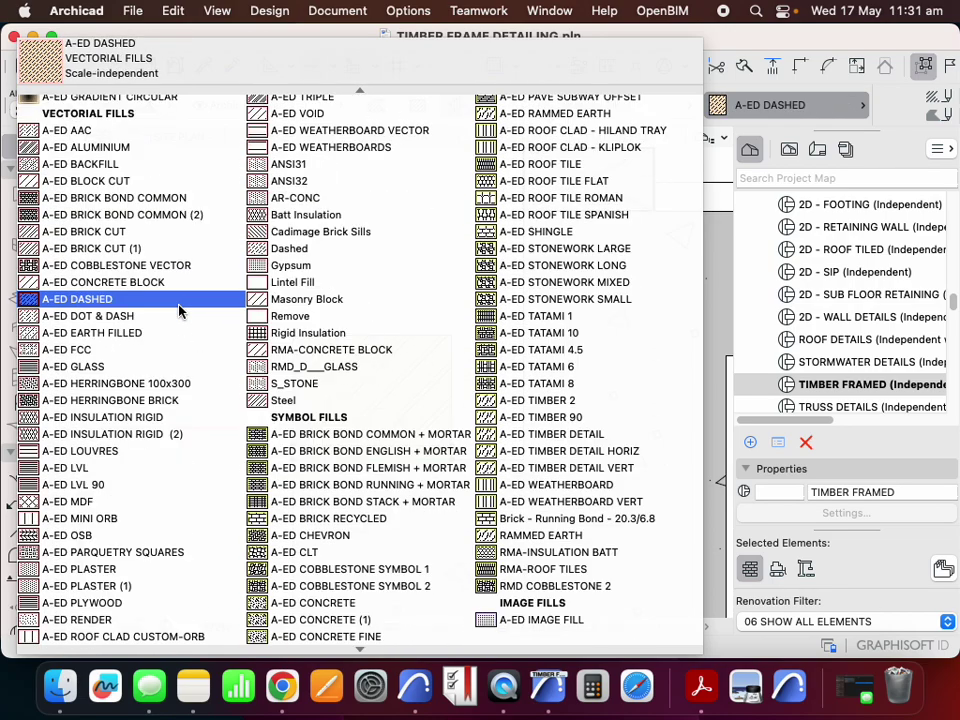
left_click(95, 620)
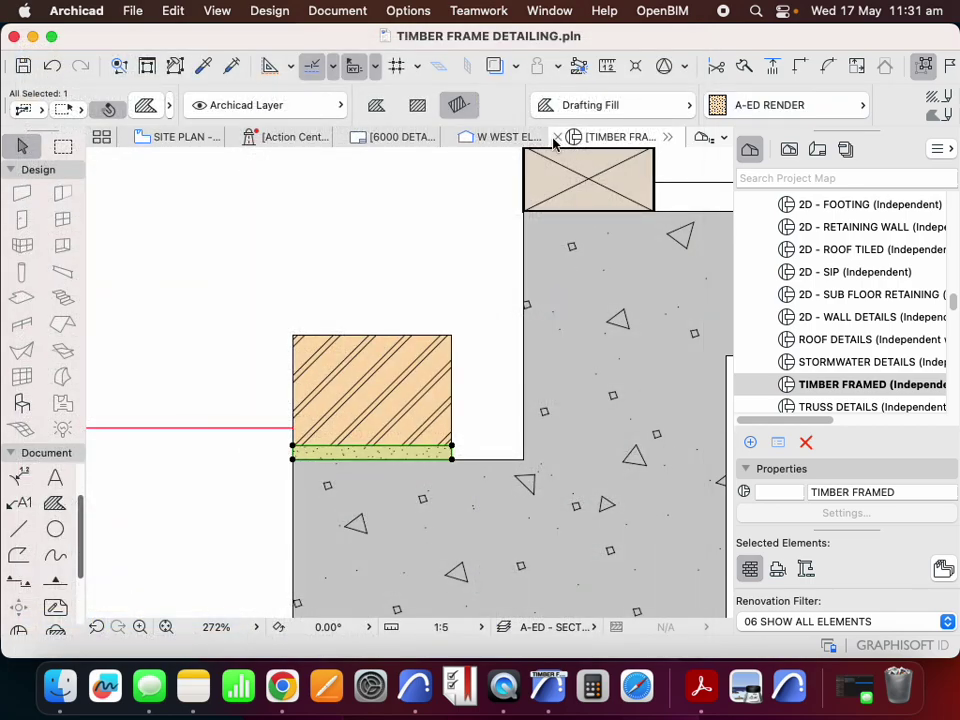
Step: Set the mortar joint's fill pen to 2 and its background to white, and deselect it
scroll(797, 106, "right", 5)
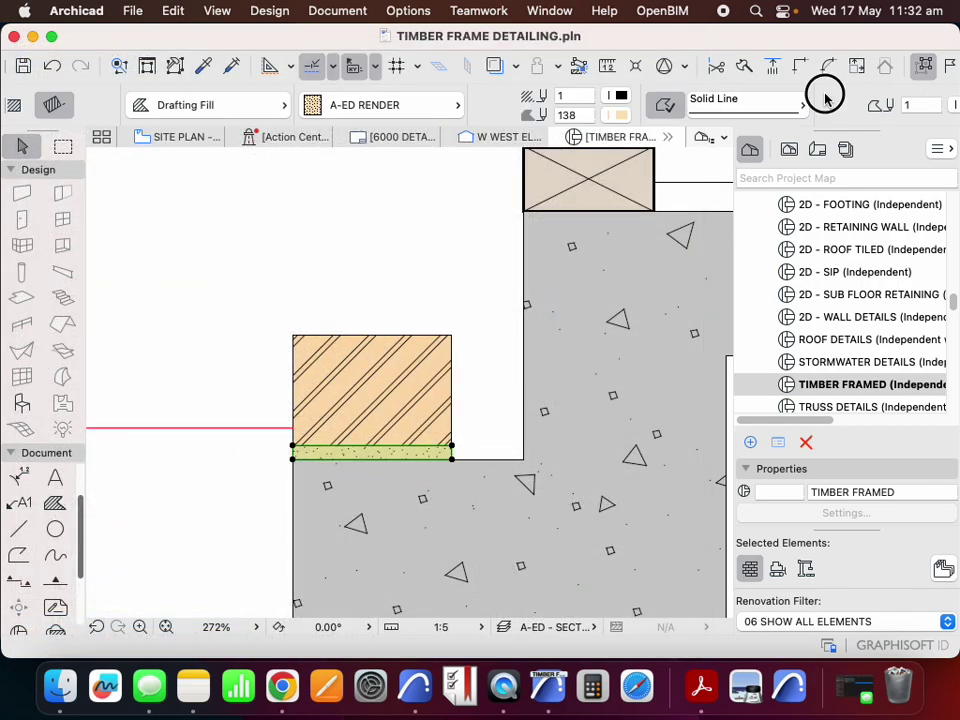
left_click(621, 96)
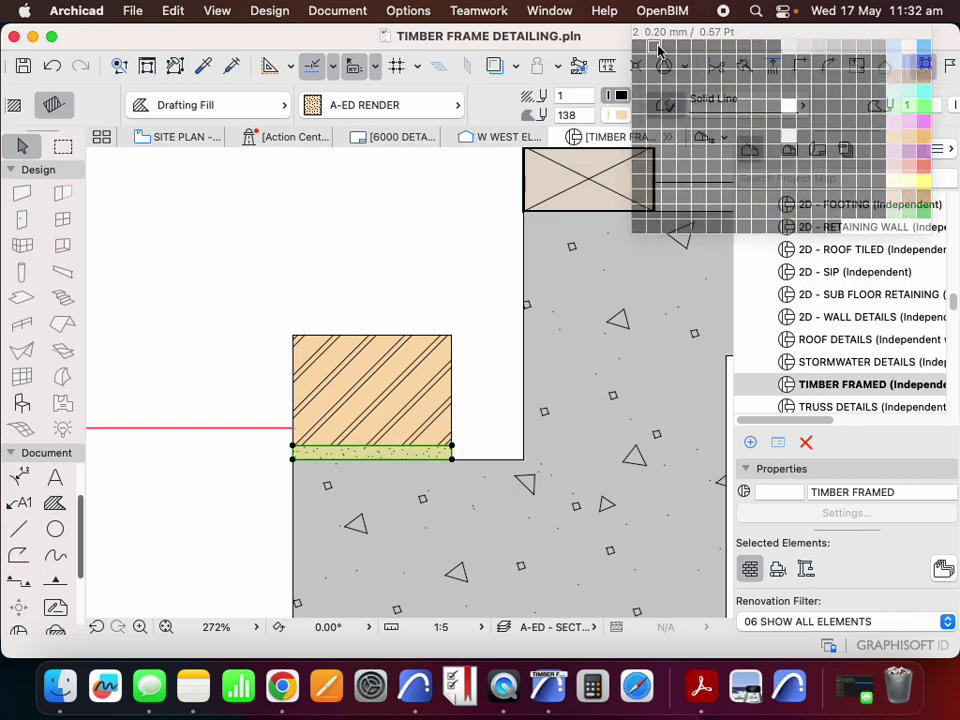
left_click(656, 45)
left_click(621, 116)
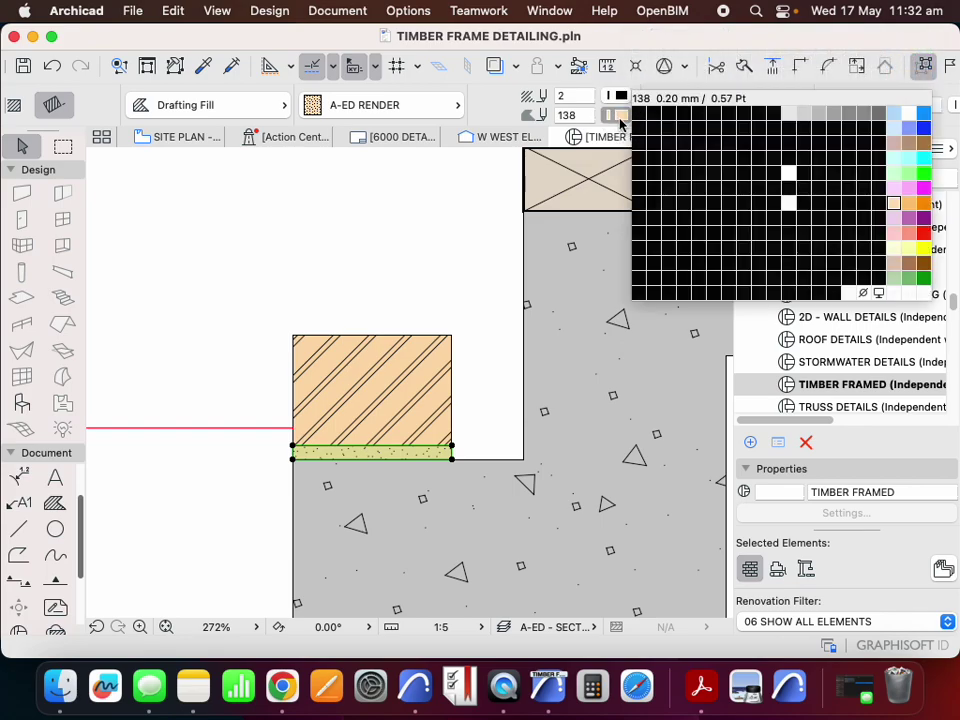
left_click(787, 170)
left_click(316, 209)
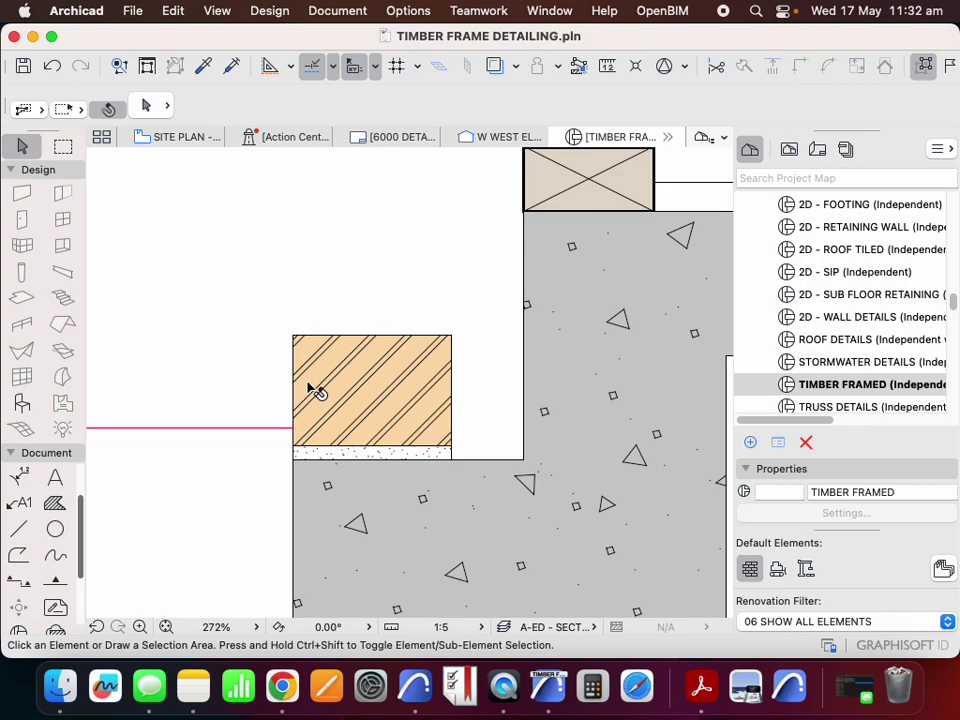
Step: Curve the mortar joint's outer edge inwards into a concave arc of about 6 mm radius
scroll(330, 478, "up", 5)
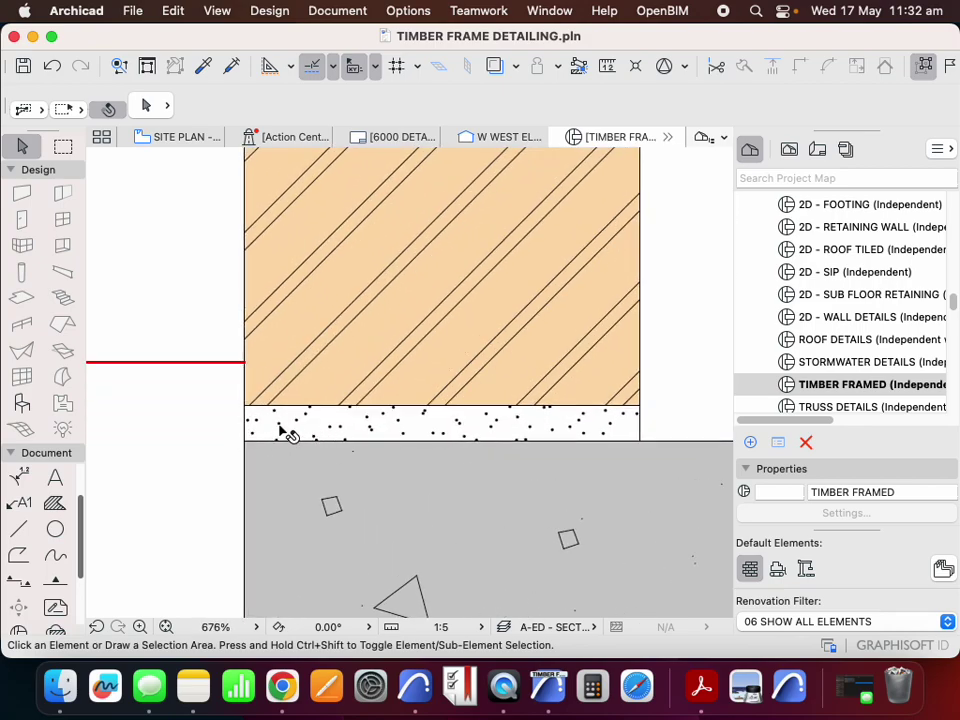
left_click(282, 432)
scroll(265, 435, "up", 3)
left_click(235, 405)
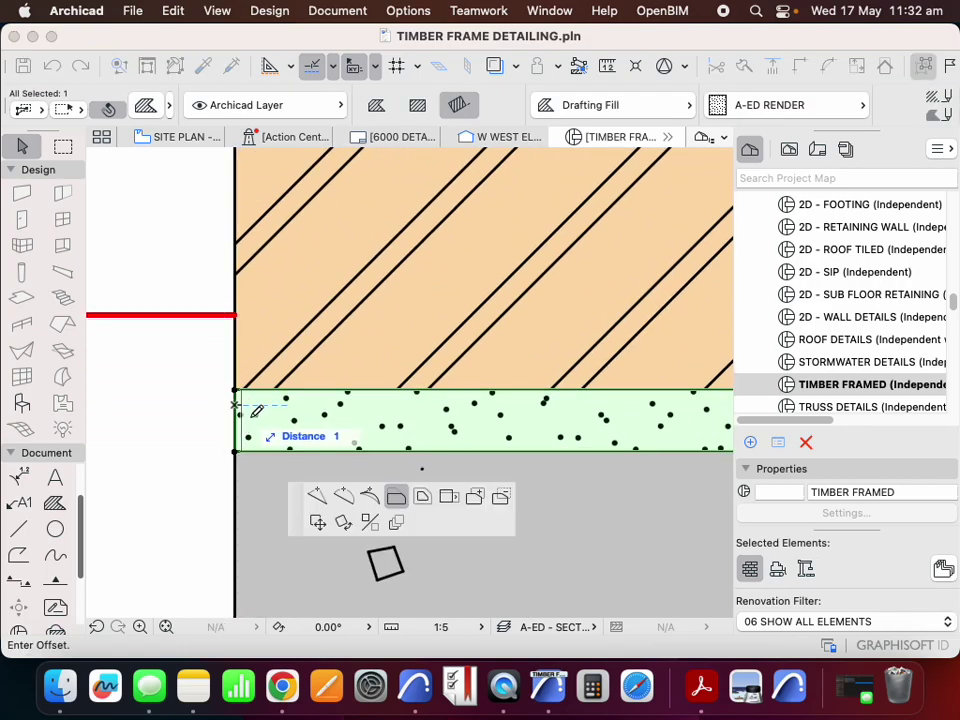
left_click(343, 496)
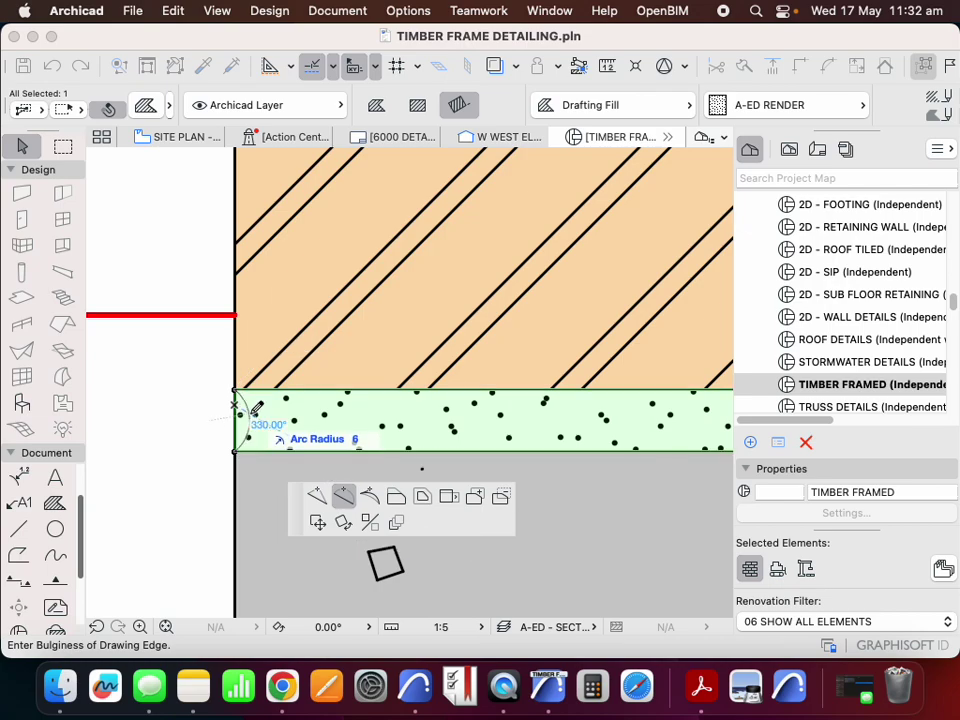
left_click(253, 415)
left_click(176, 422)
Step: Select the mortar joint and the brick together and start multiplying them with a spacing of 86 mm
scroll(343, 428, "down", 5)
scroll(548, 417, "down", 3)
scroll(514, 422, "up", 5)
left_click(609, 386)
left_click(516, 300)
scroll(570, 506, "down", 6)
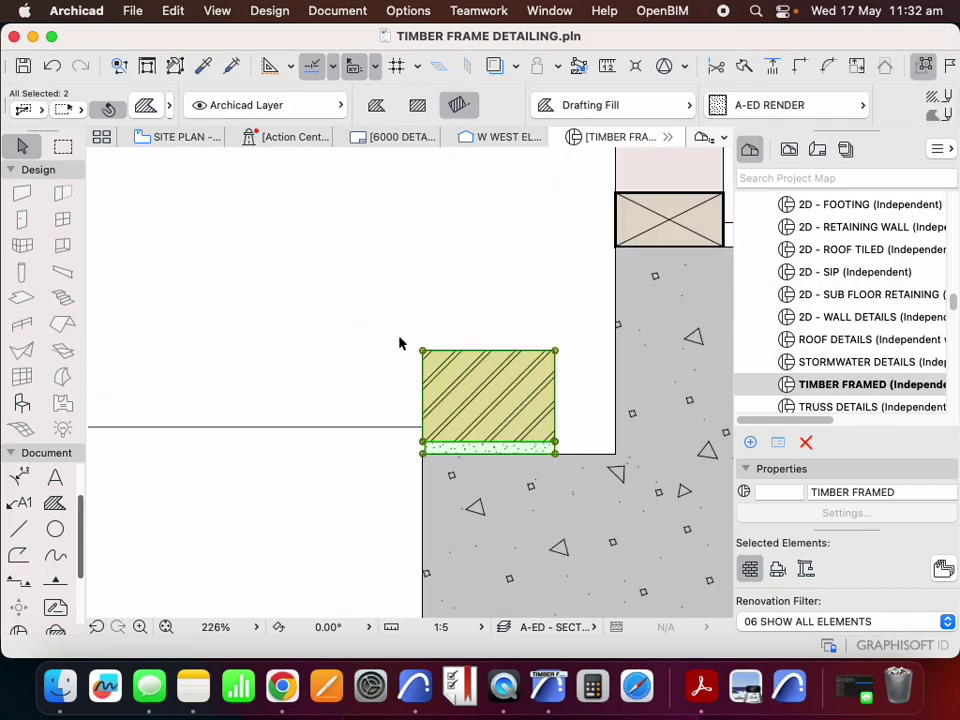
right_click(348, 327)
mouse_move(431, 459)
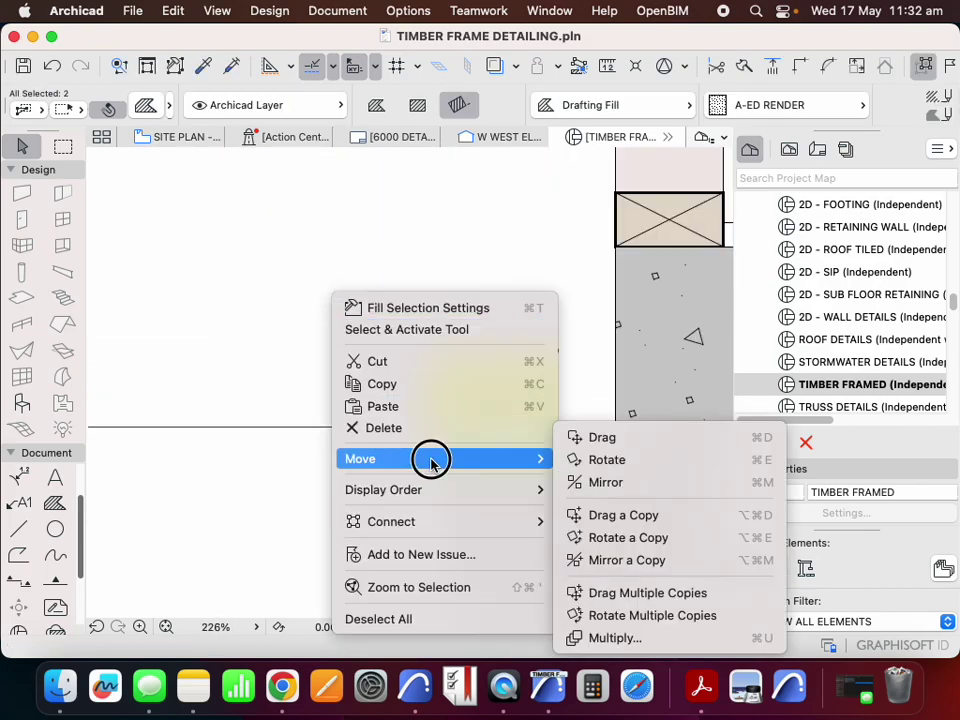
left_click(636, 640)
type("86")
key("Return")
Step: Place the brick and mortar copies vertically over about 2555 mm, up to the underside of the rafter, and deselect them
scroll(538, 467, "down", 6)
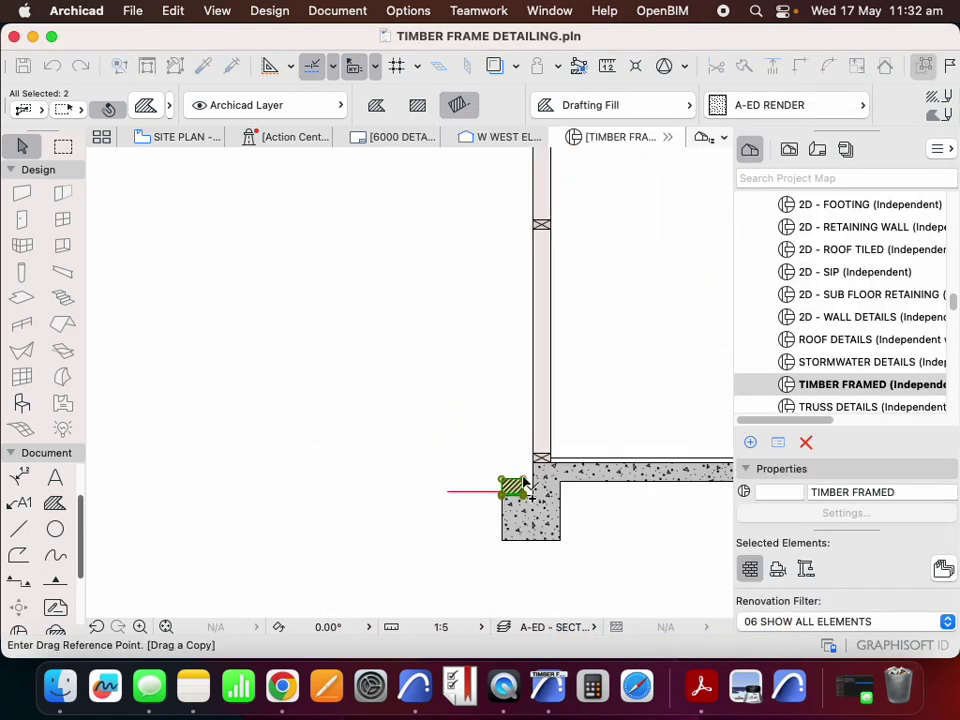
left_click(518, 489)
scroll(529, 317, "down", 3)
scroll(521, 313, "up", 3)
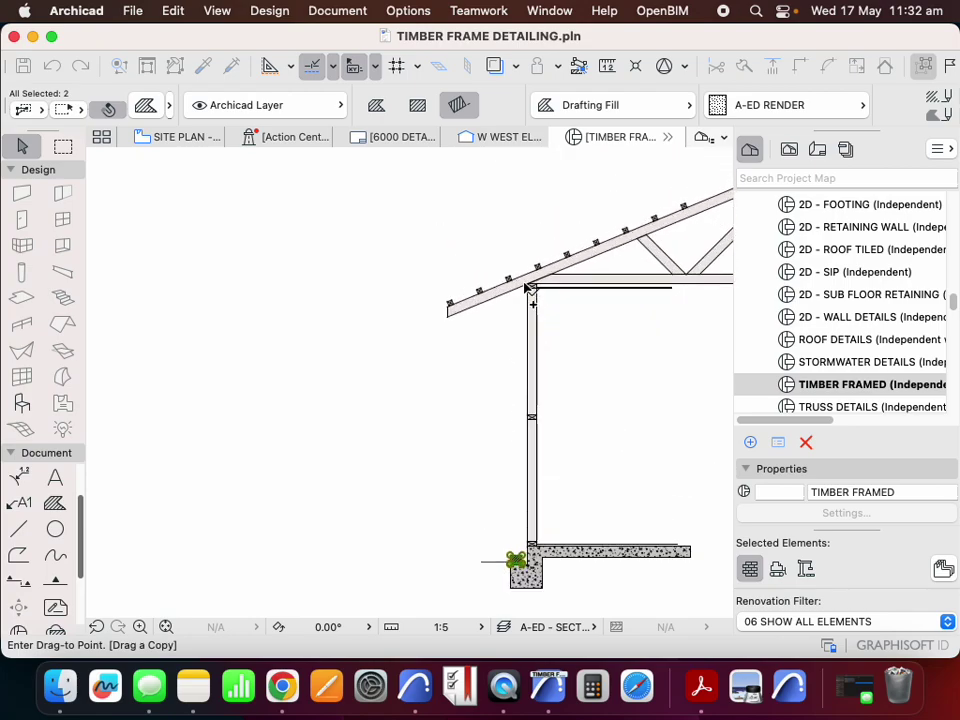
scroll(520, 295, "up", 4)
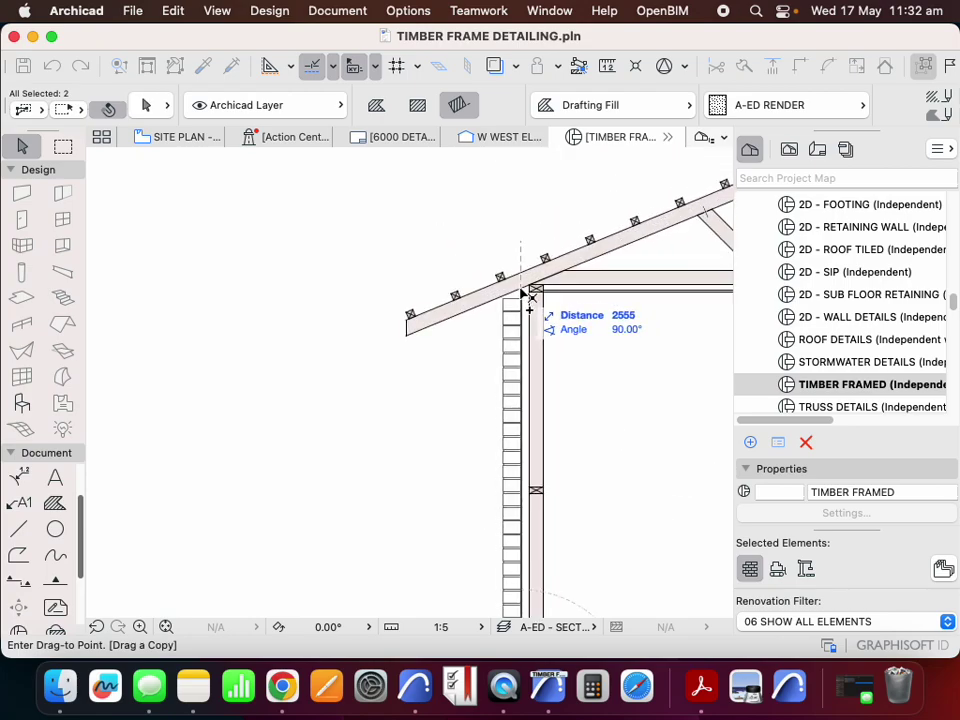
left_click(521, 293)
left_click(326, 251)
Step: Examine the stacked brick courses and mortar joints from the rafter down to the edge beam's ledge
scroll(324, 248, "down", 3)
scroll(423, 463, "up", 3)
scroll(425, 462, "up", 4)
scroll(437, 491, "down", 5)
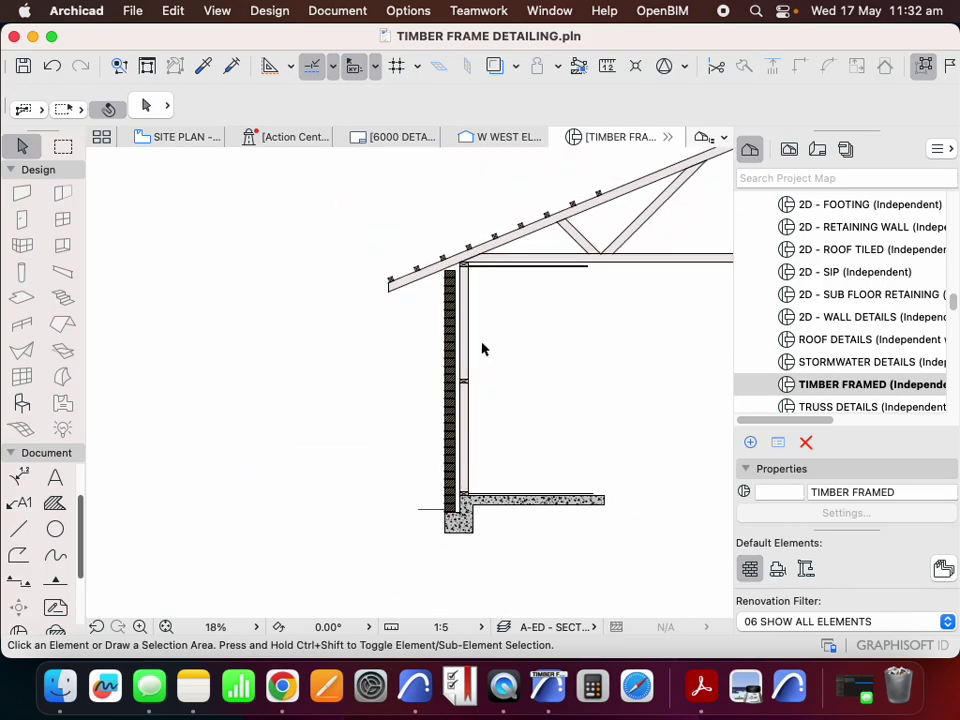
scroll(445, 525, "up", 2)
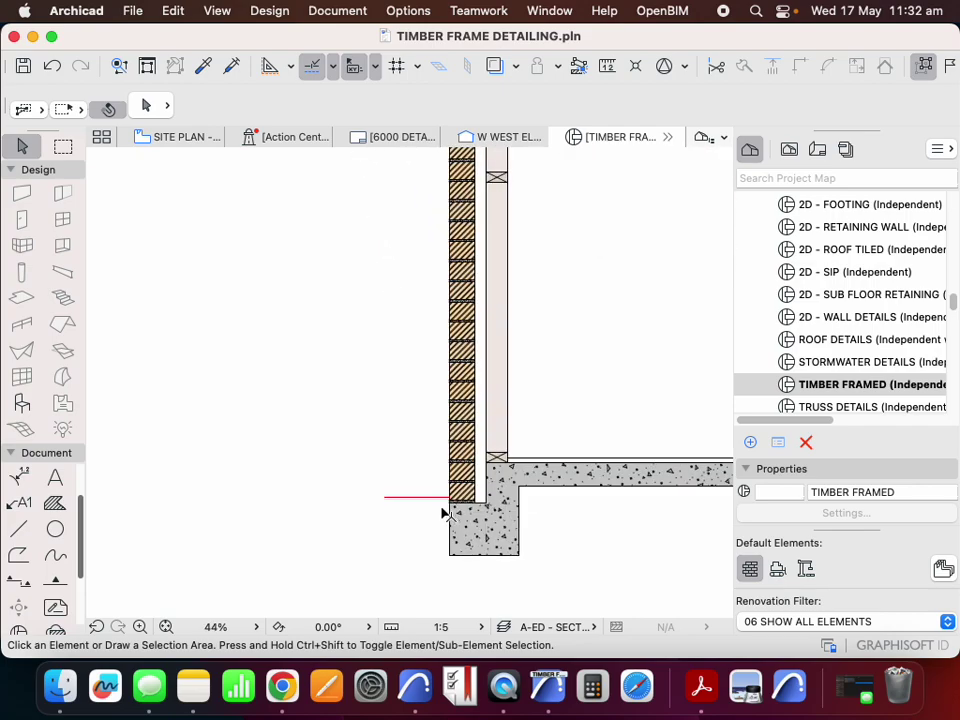
scroll(444, 510, "down", 1)
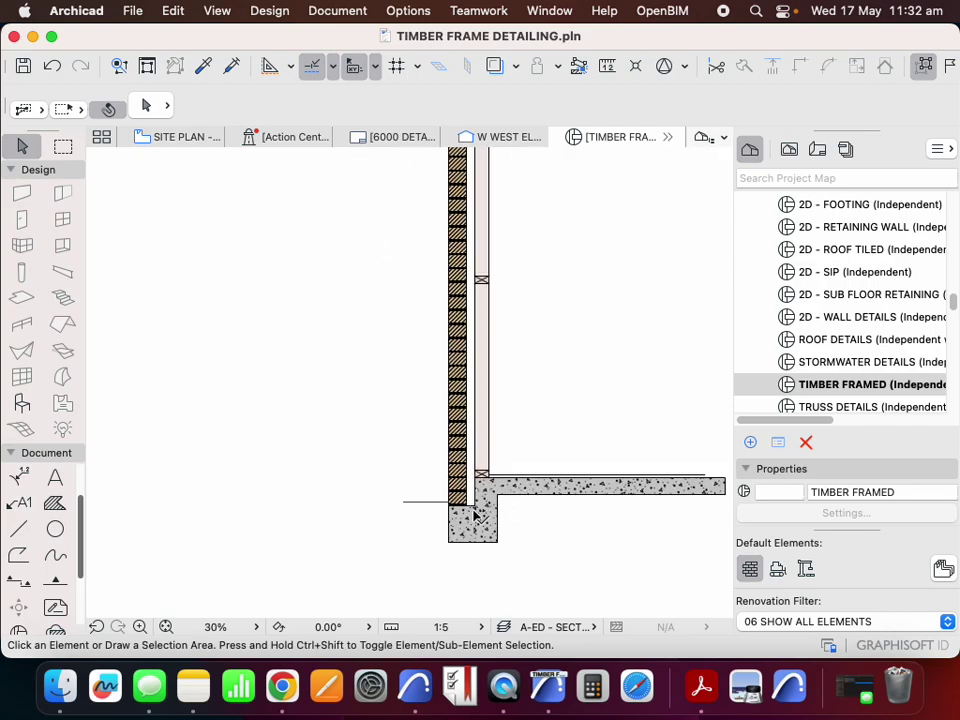
scroll(475, 515, "up", 3)
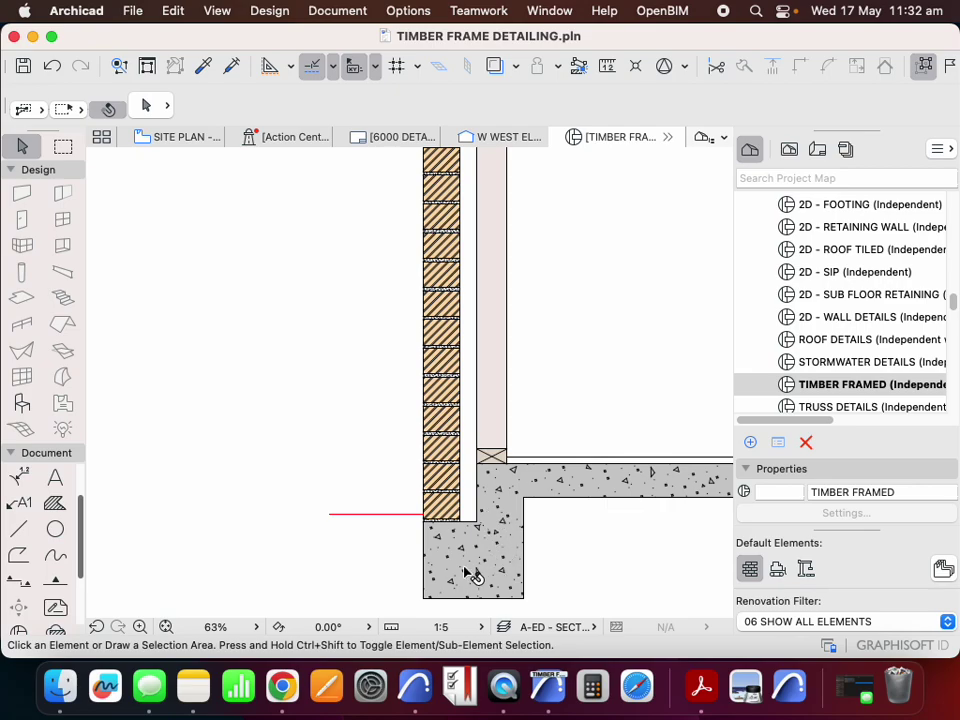
scroll(466, 572, "up", 3)
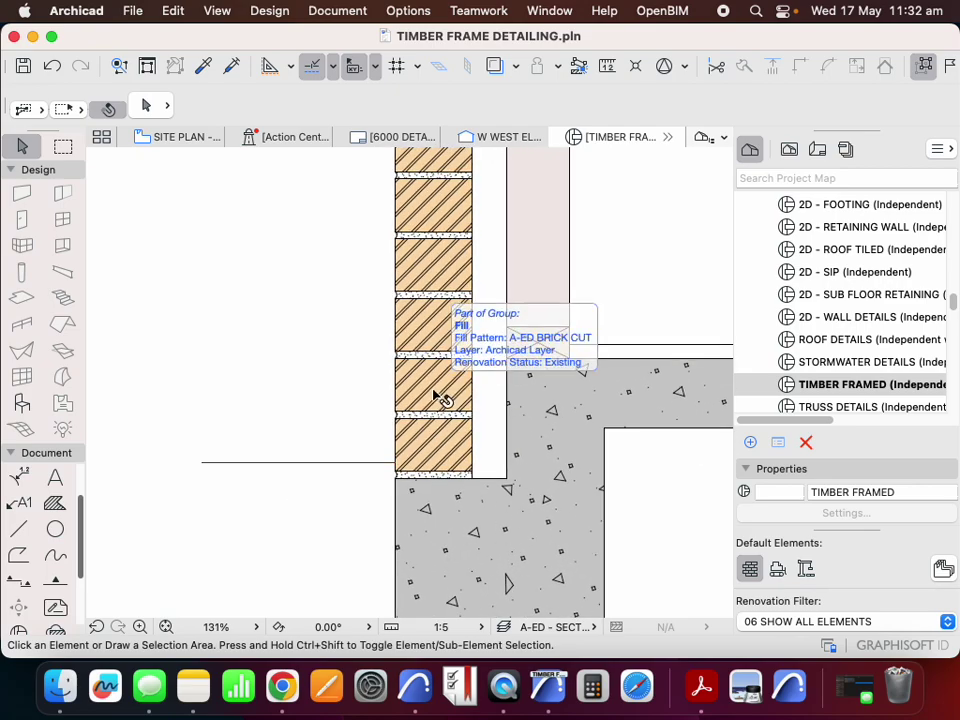
scroll(480, 400, "down", 4)
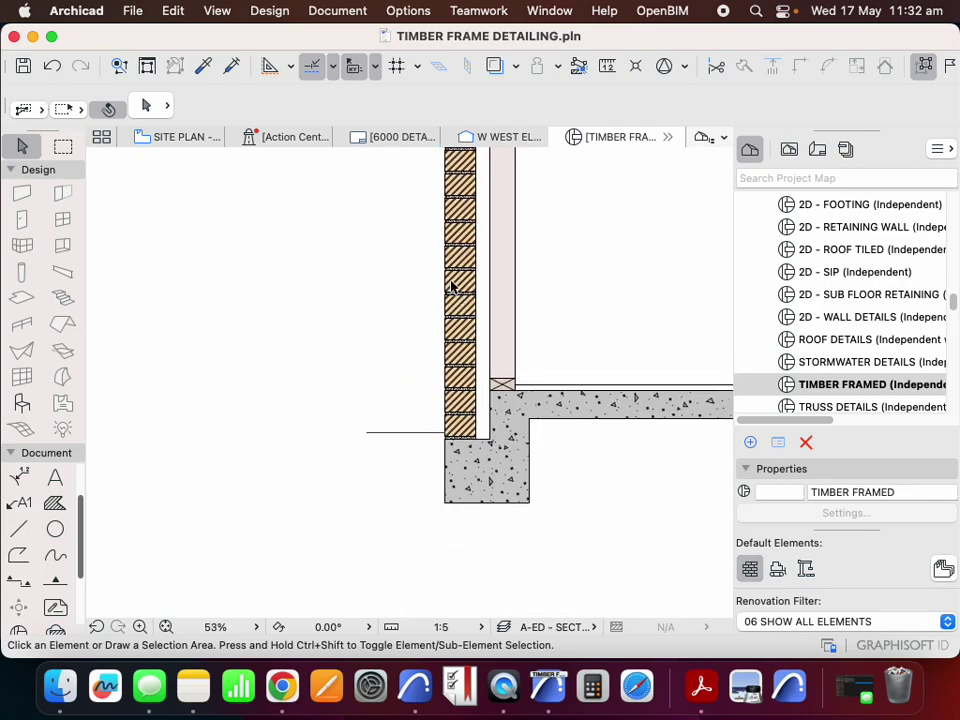
scroll(412, 253, "up", 5)
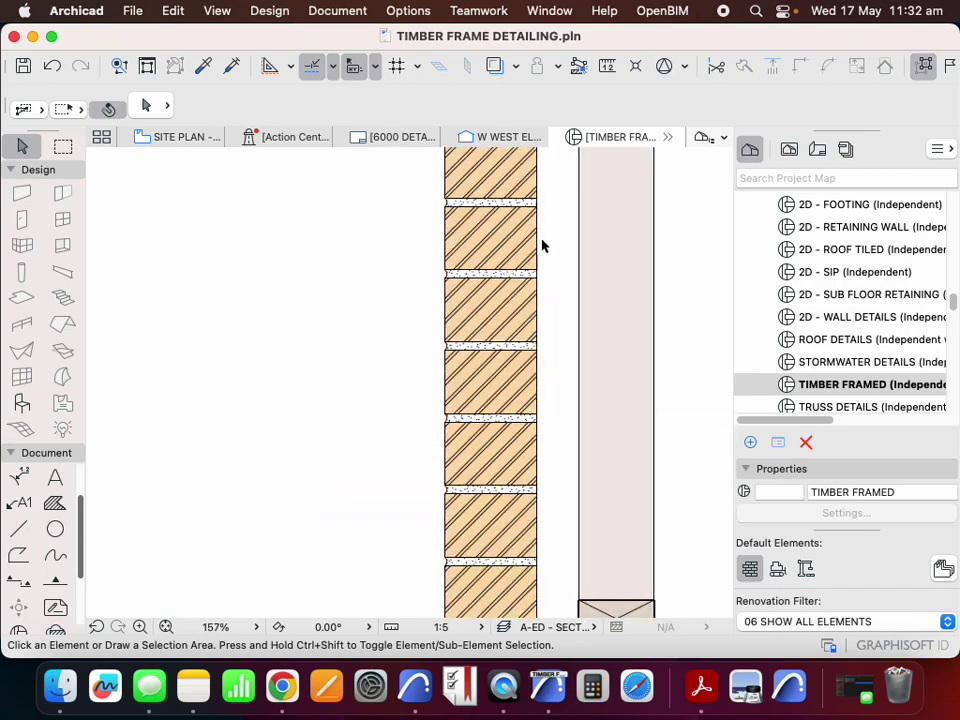
Step: Change the fill pattern of the second brick above the rebate ledge to A-ED EMPTY
scroll(525, 220, "down", 3)
scroll(531, 510, "up", 3)
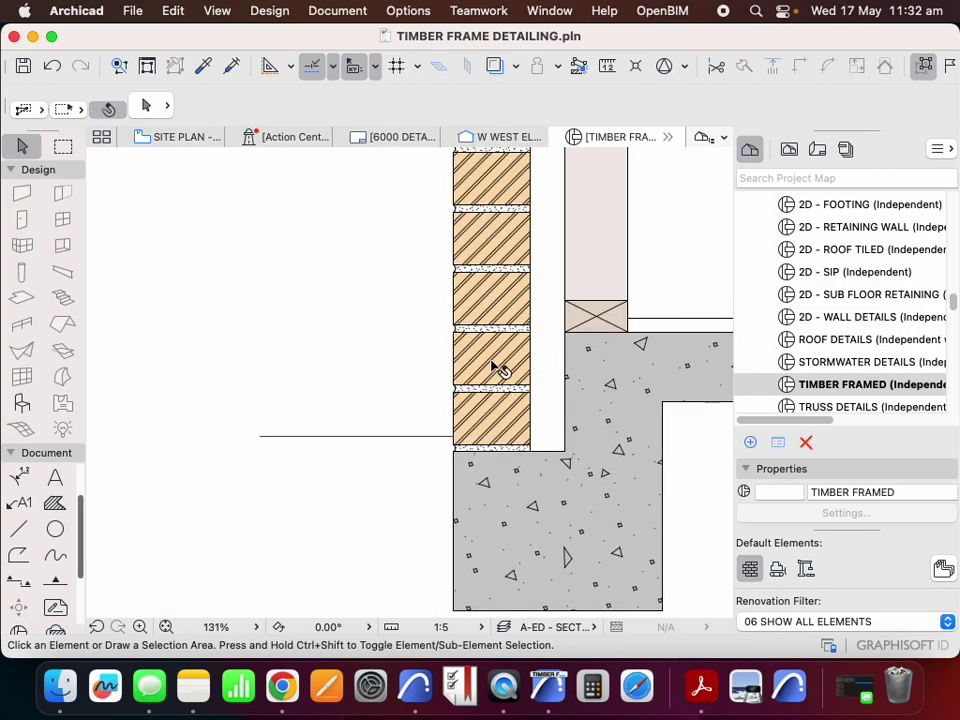
left_click(497, 368)
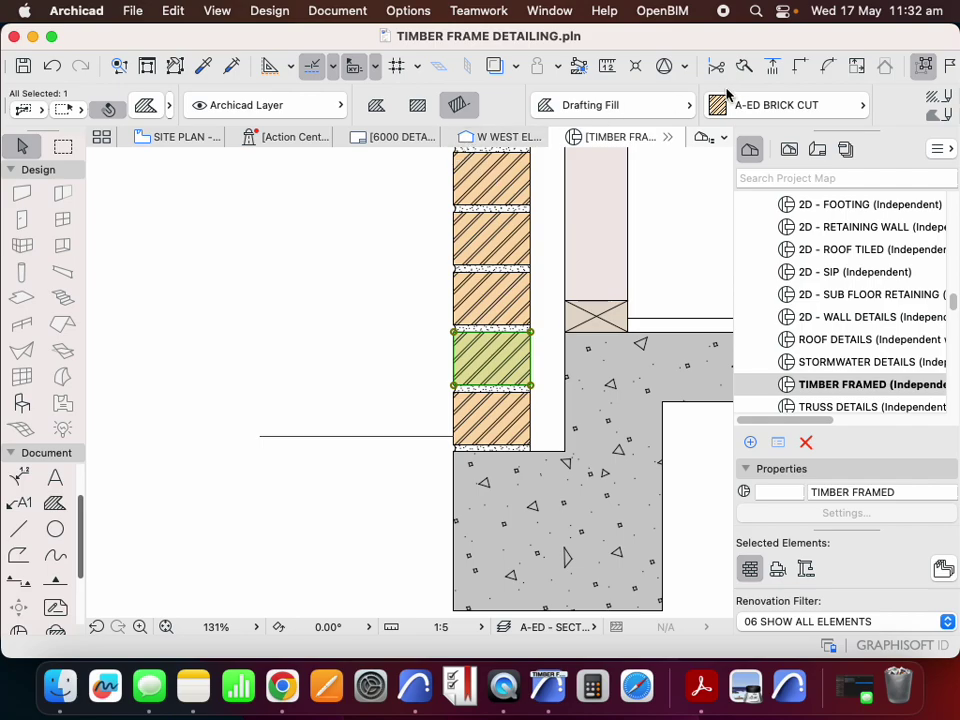
left_click(790, 107)
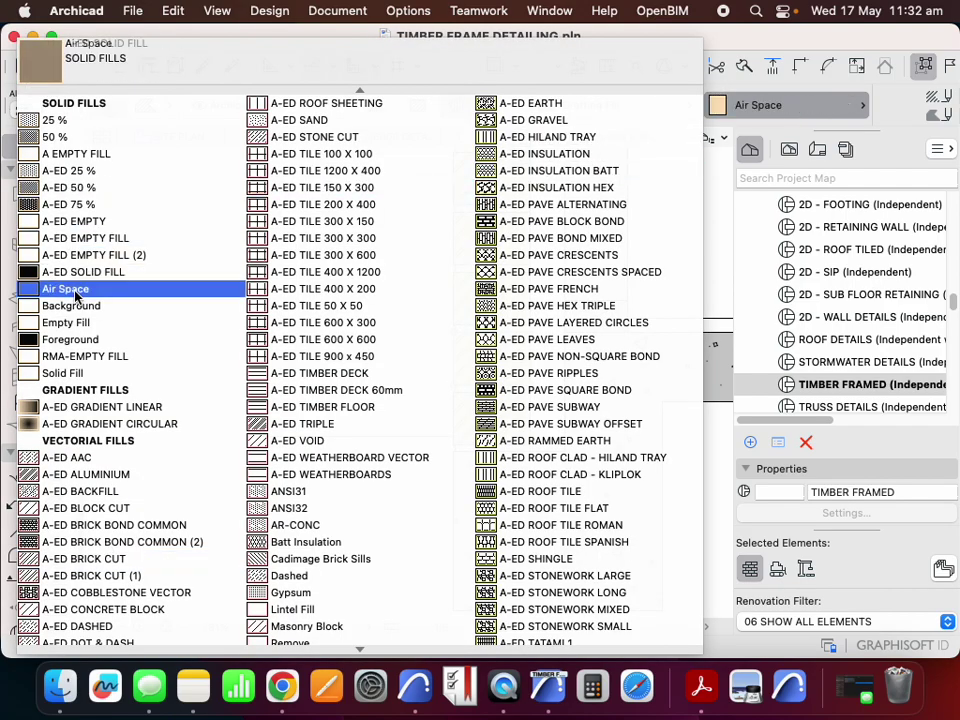
left_click(93, 220)
key("Escape")
Step: Draw two crossing diagonal lines between opposite corners of the unhatched brick, using the line settings of the timber bottom plate's cross
left_click(592, 307, "alt")
scroll(605, 314, "up", 4)
left_click(437, 455)
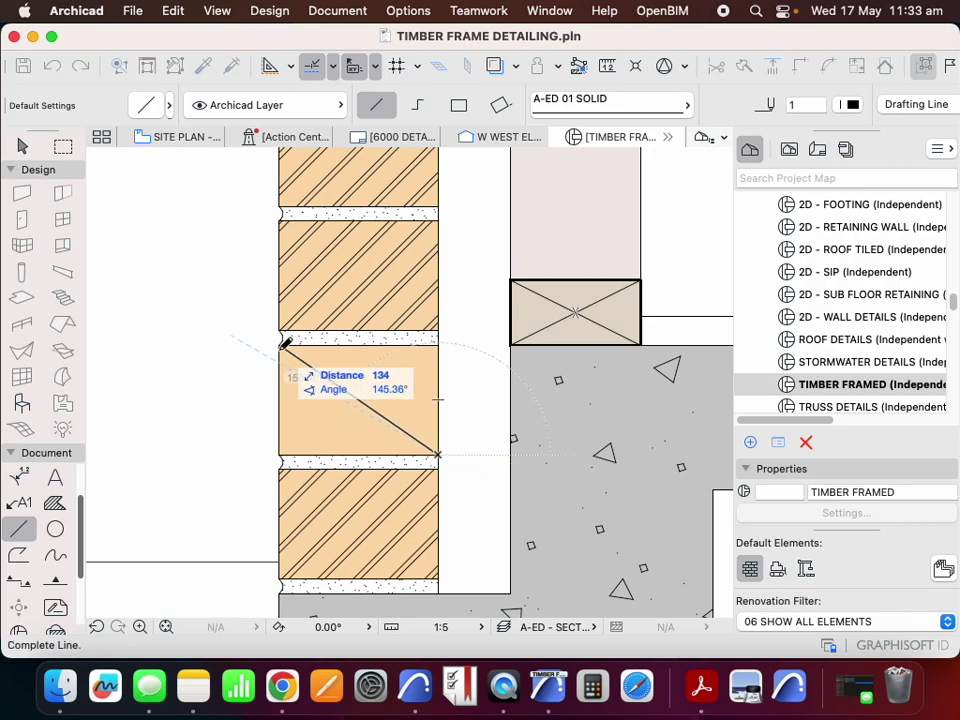
left_click(280, 346)
left_click(280, 454)
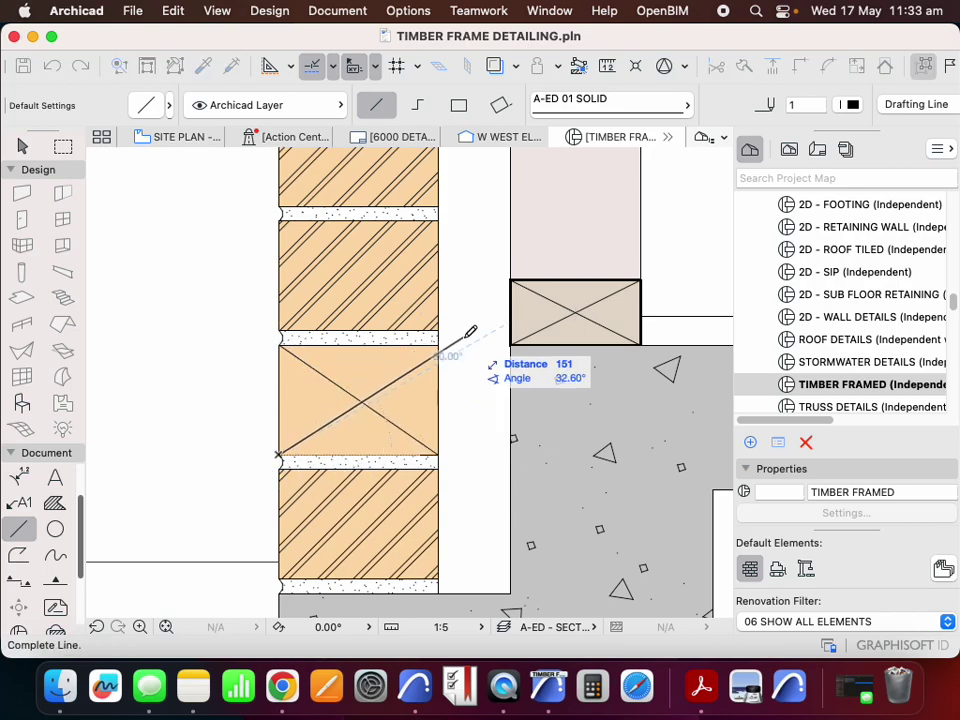
left_click(437, 346)
scroll(418, 452, "down", 5)
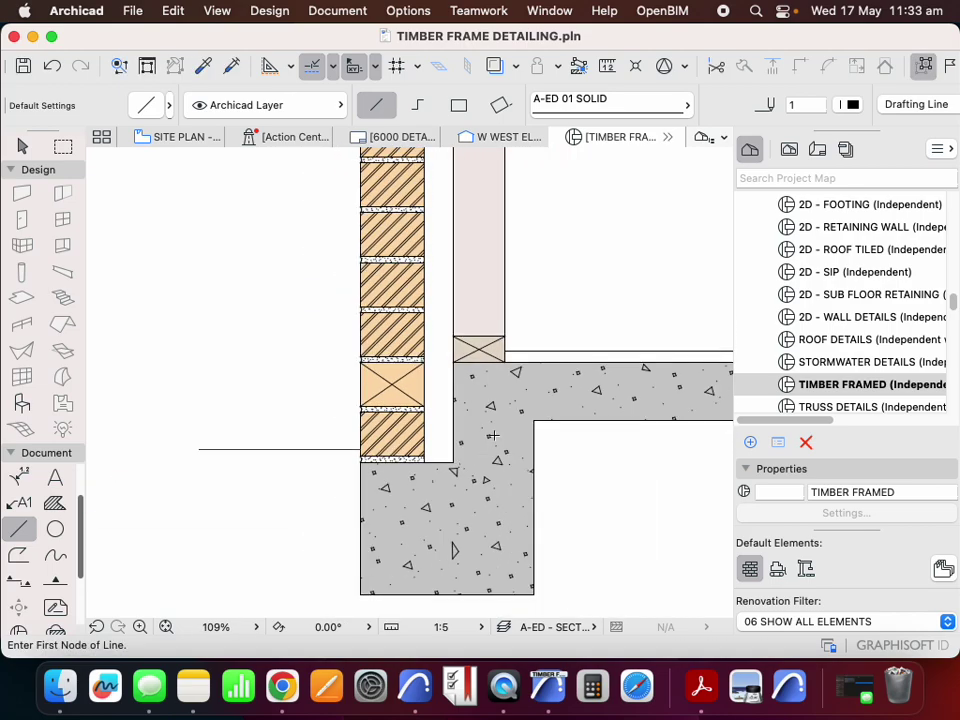
scroll(445, 388, "up", 3)
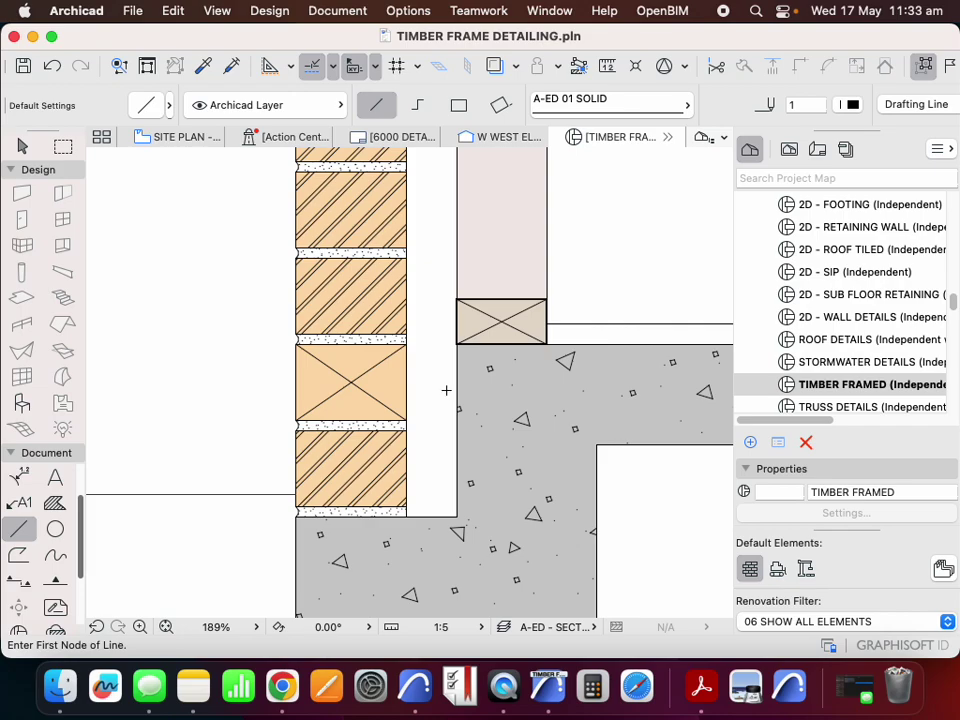
scroll(446, 390, "down", 2)
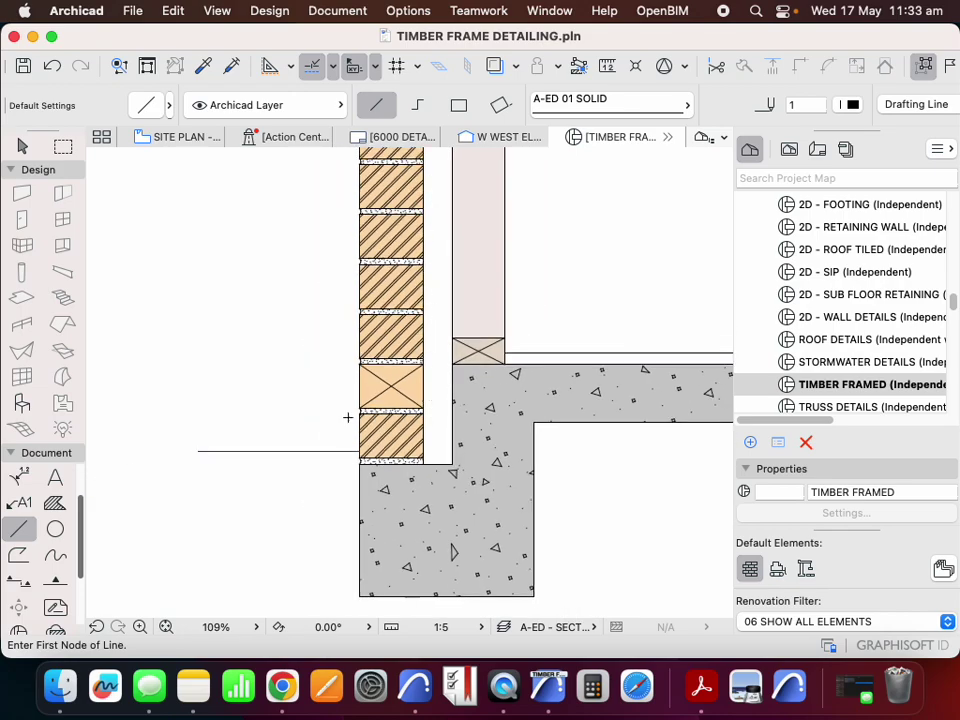
scroll(227, 426, "down", 1)
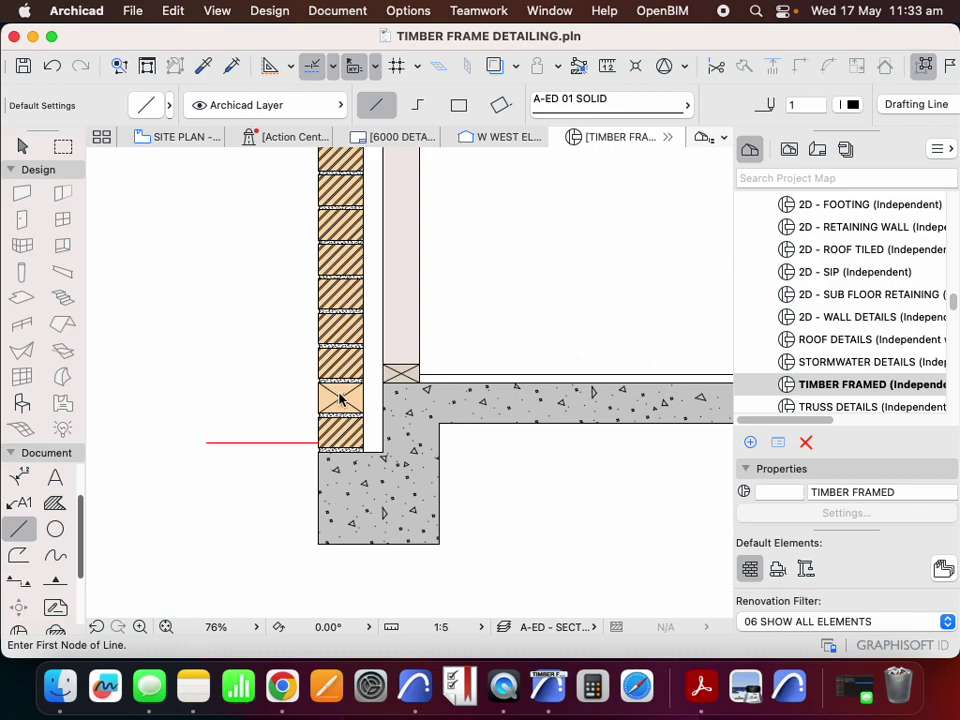
key("Escape")
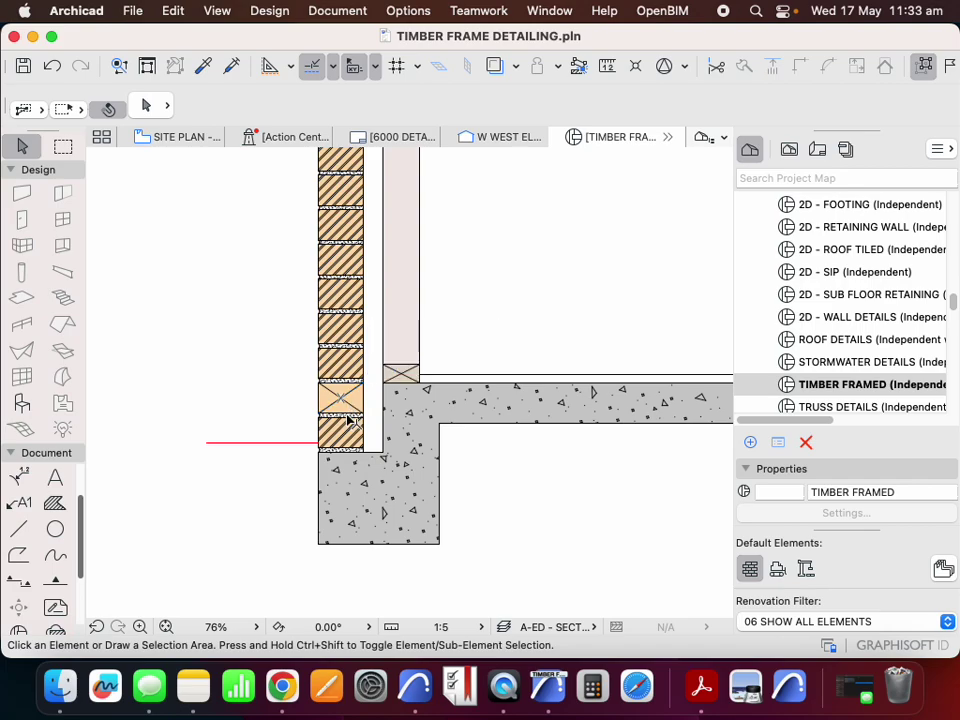
scroll(210, 412, "down", 2)
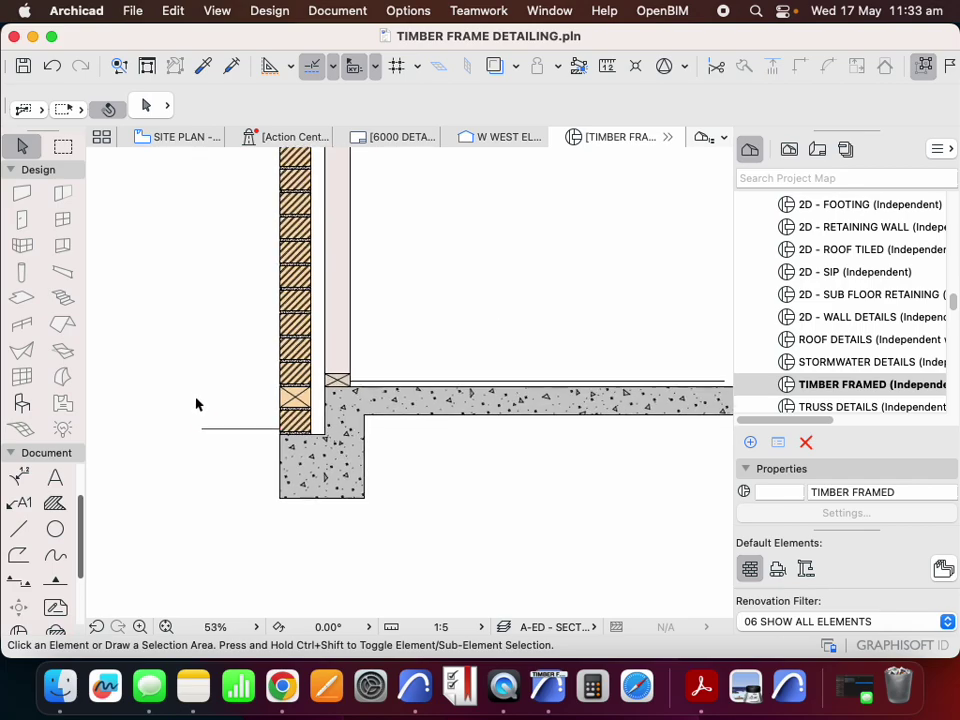
scroll(250, 428, "down", 3)
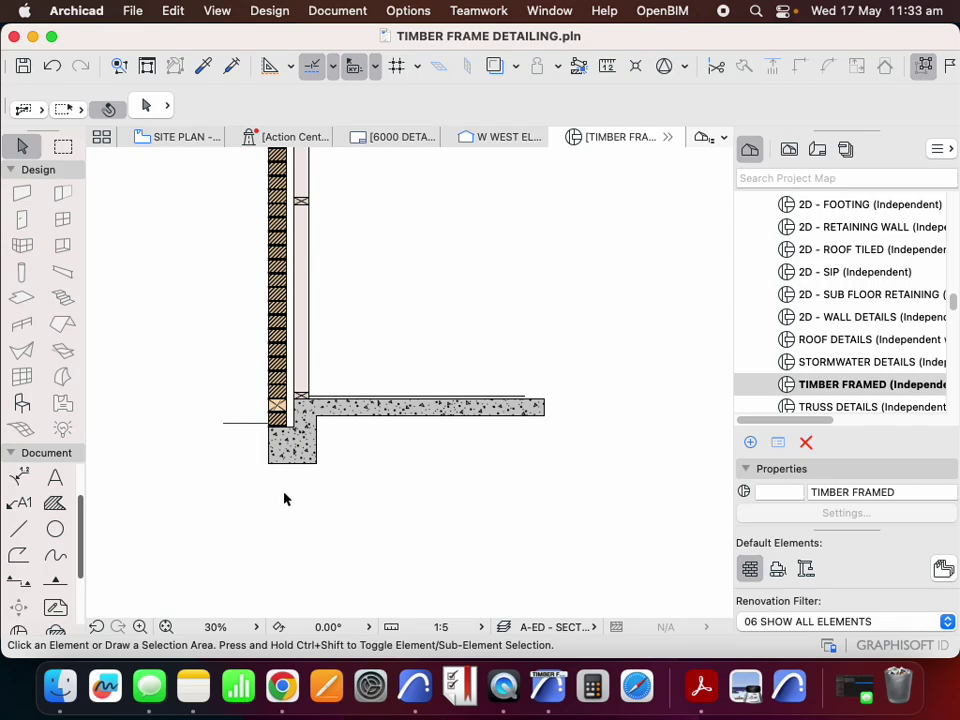
scroll(284, 498, "up", 5)
left_click(339, 399)
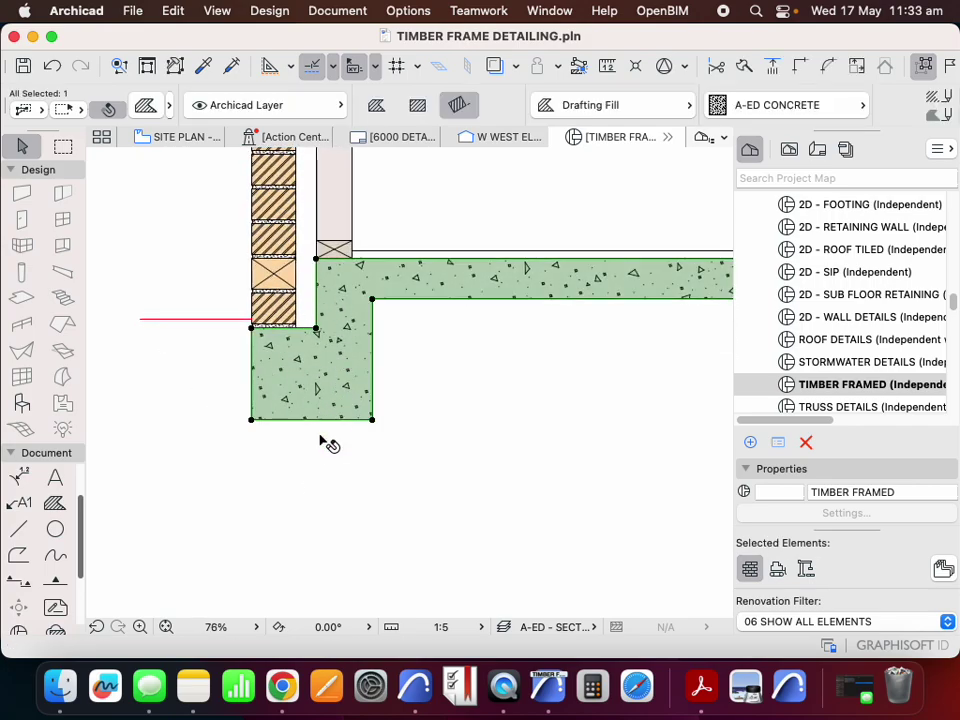
scroll(329, 433, "down", 3)
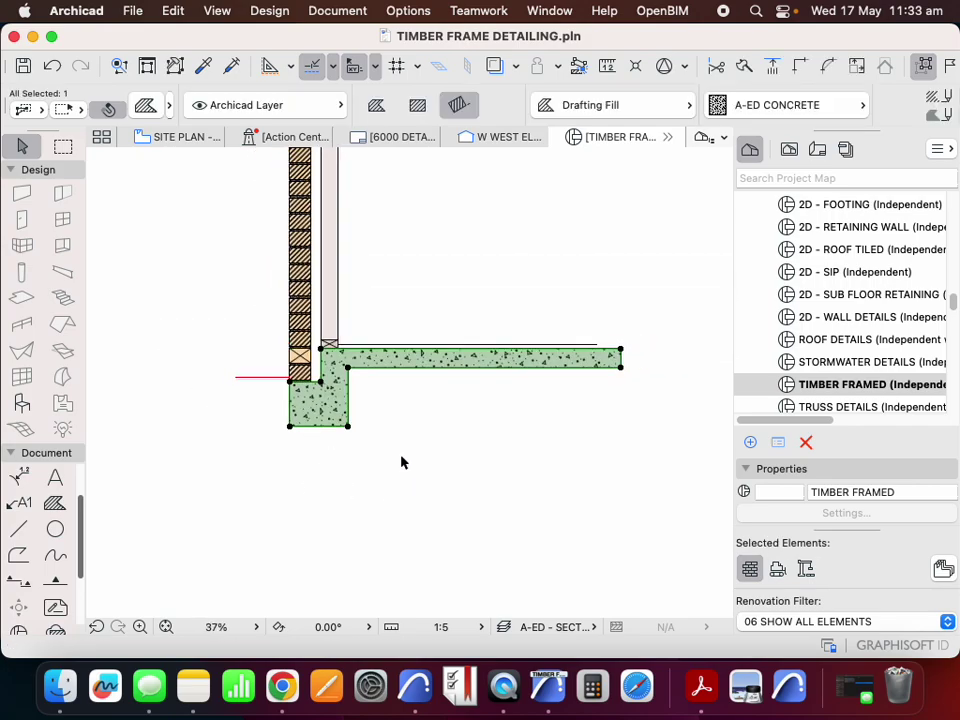
left_click(384, 463)
Step: Draw a 400 mm vertical guide line straight down from the edge beam's rebate ledge
scroll(381, 461, "up", 3)
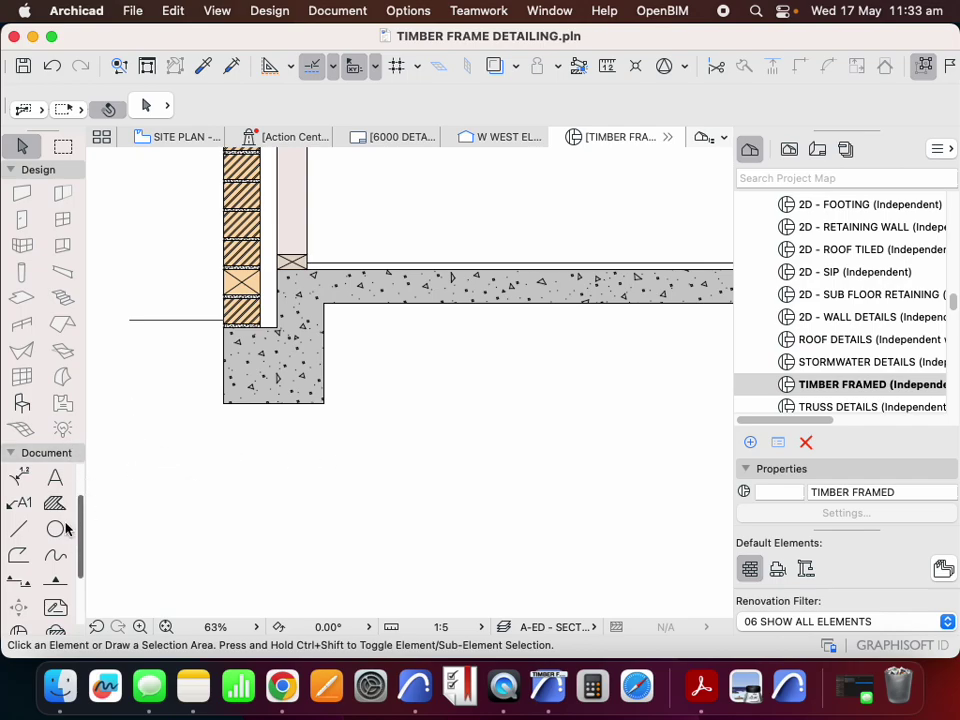
left_click(18, 531)
scroll(228, 449, "up", 3)
left_click(286, 268)
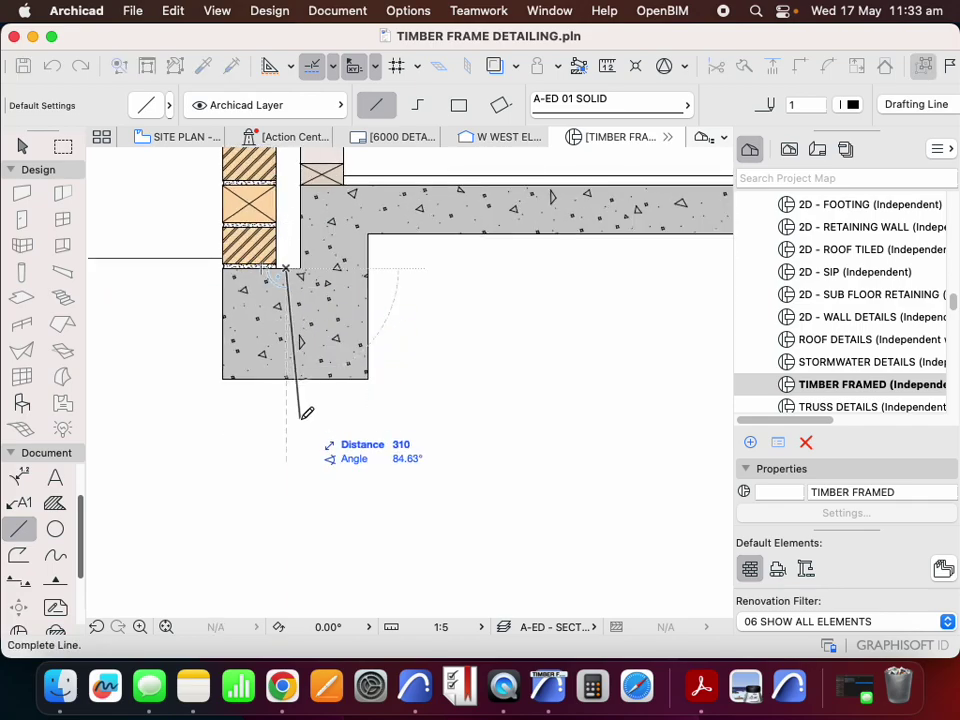
key("Tab")
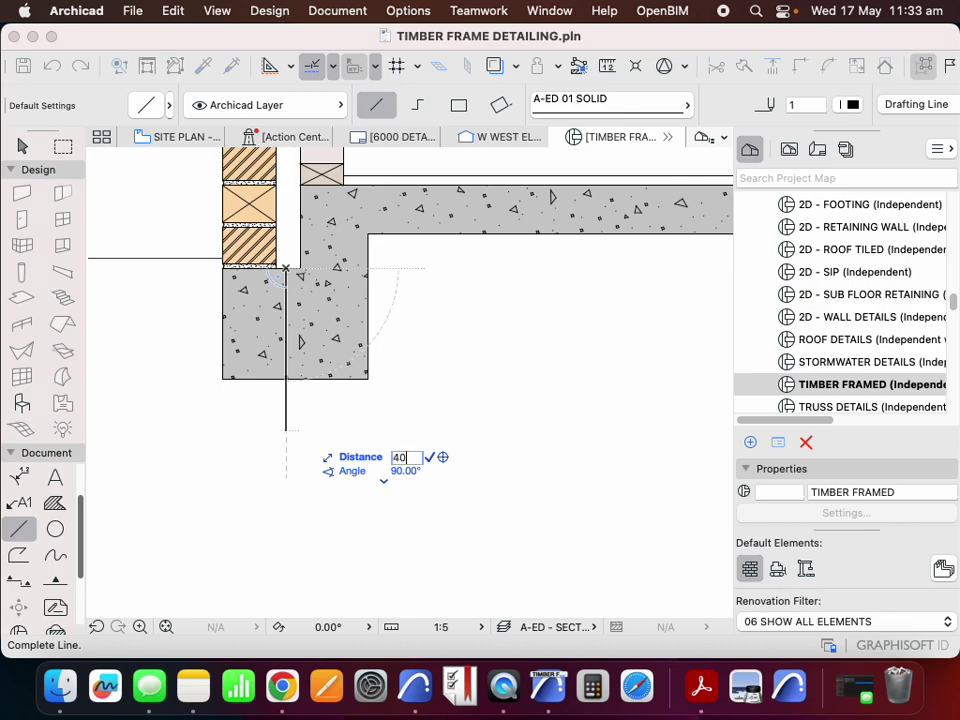
key("Return")
key("Escape")
Step: Offset the bottom edge of the concrete edge beam down to the lower end of the guide line
double_click(264, 379)
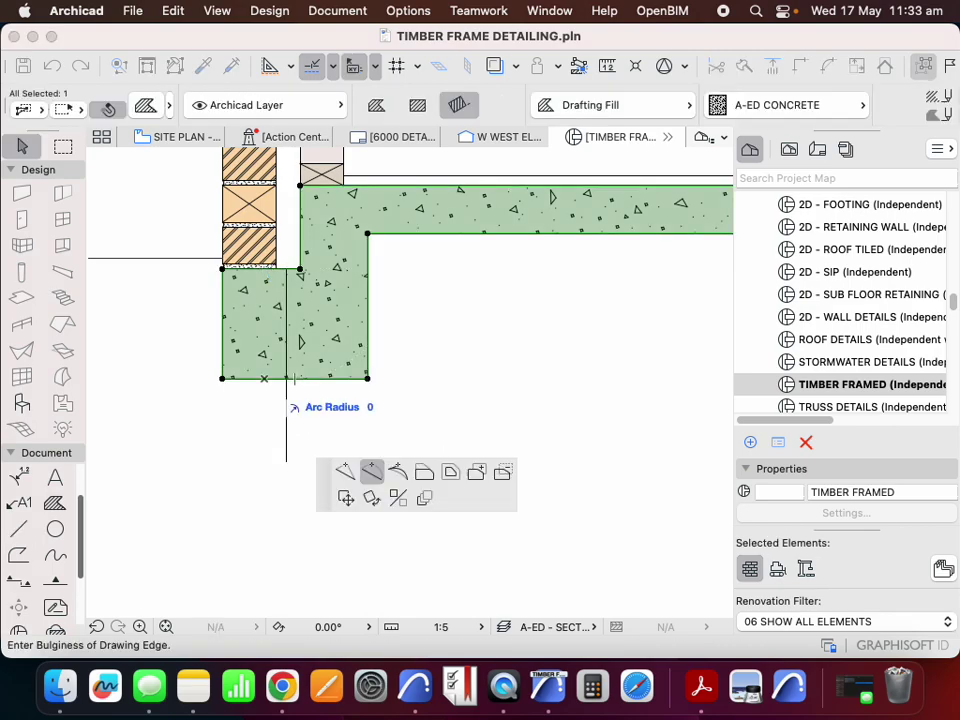
left_click(424, 471)
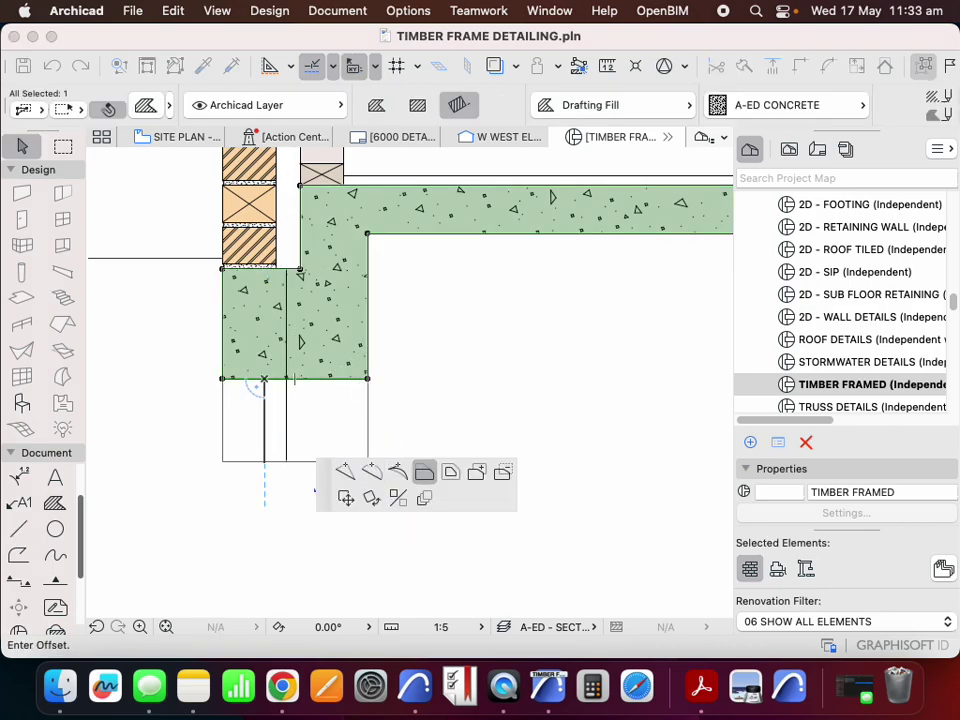
left_click(286, 462)
key("Escape")
Step: Offset the edge beam's inner vertical face 100 mm toward the slab side to widen the beam
left_click(368, 349)
left_click(368, 360)
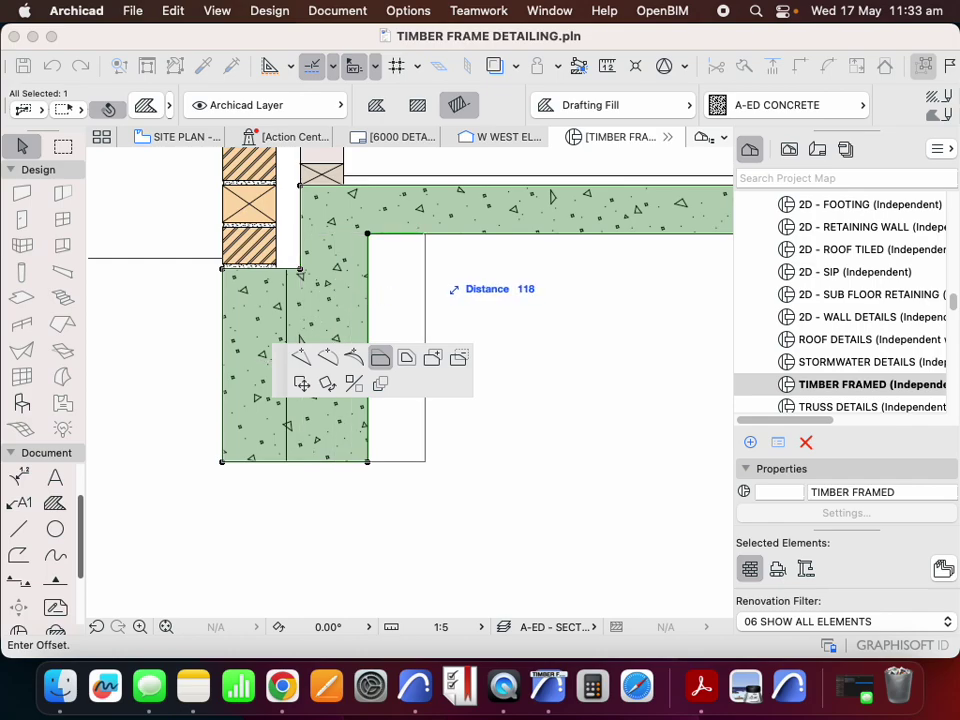
key("Tab")
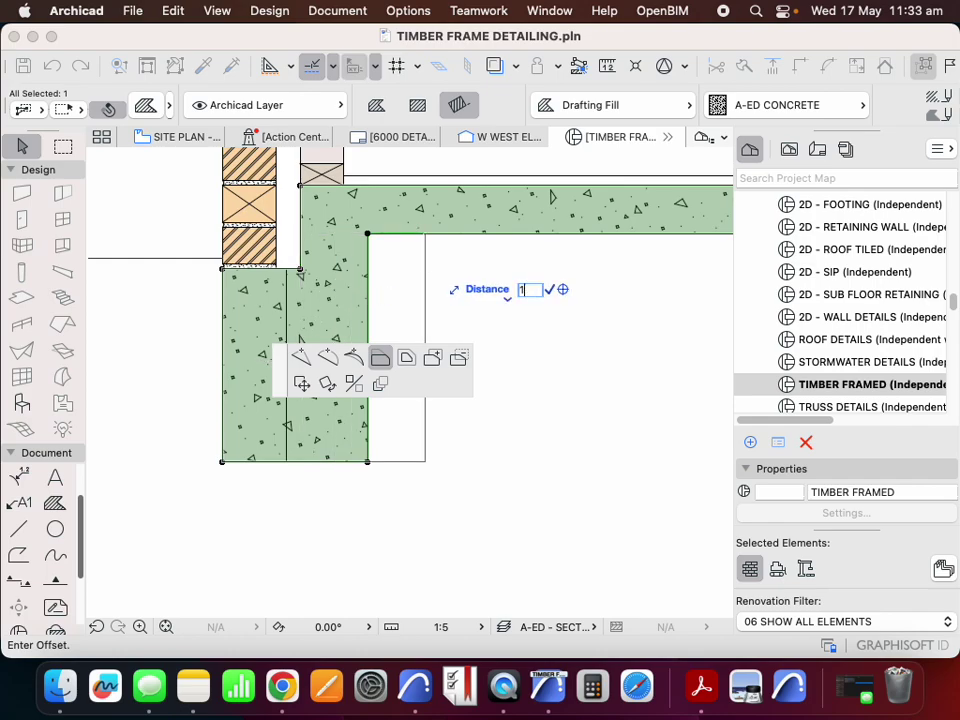
type("100")
key("Return")
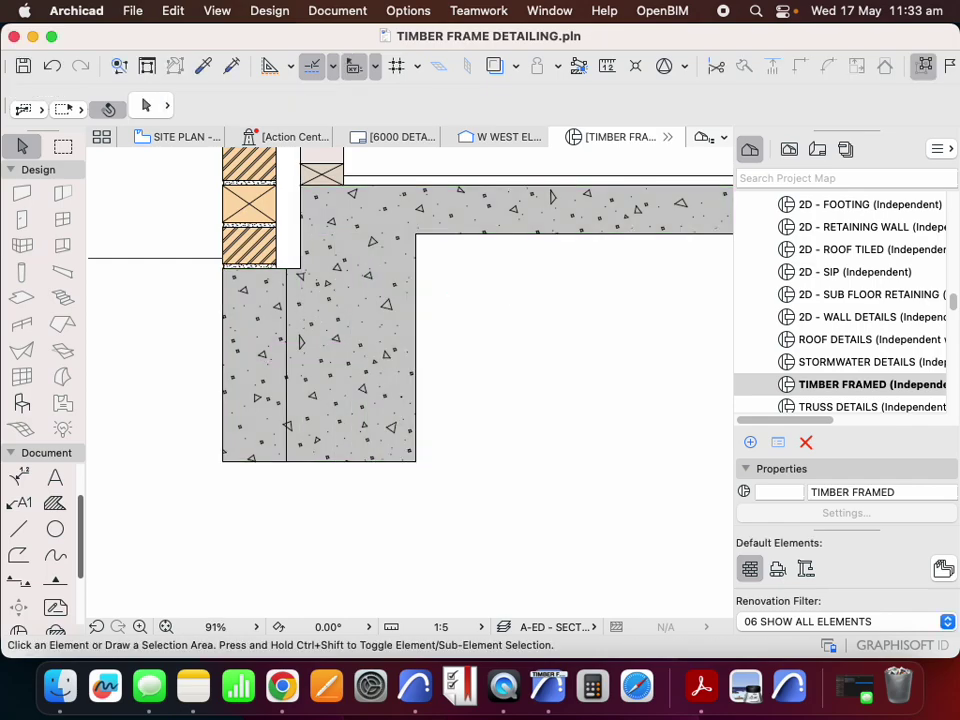
Step: Check the edge beam's overall depth with a trial line from its base to the slab top, and delete the vertical guide line
scroll(264, 364, "down", 3)
key("l")
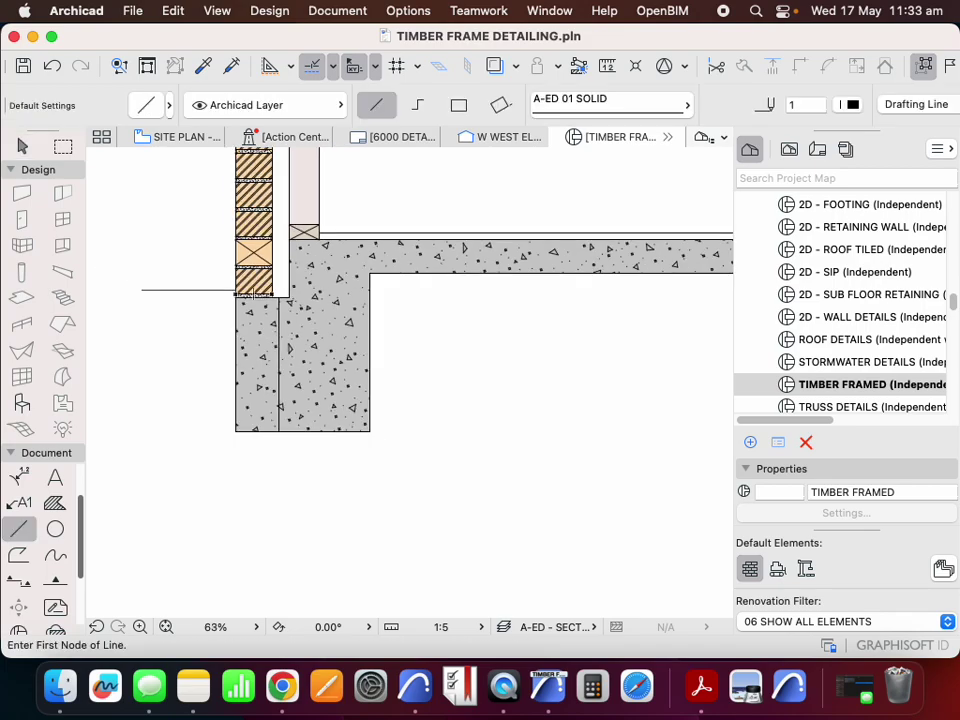
left_click(335, 430)
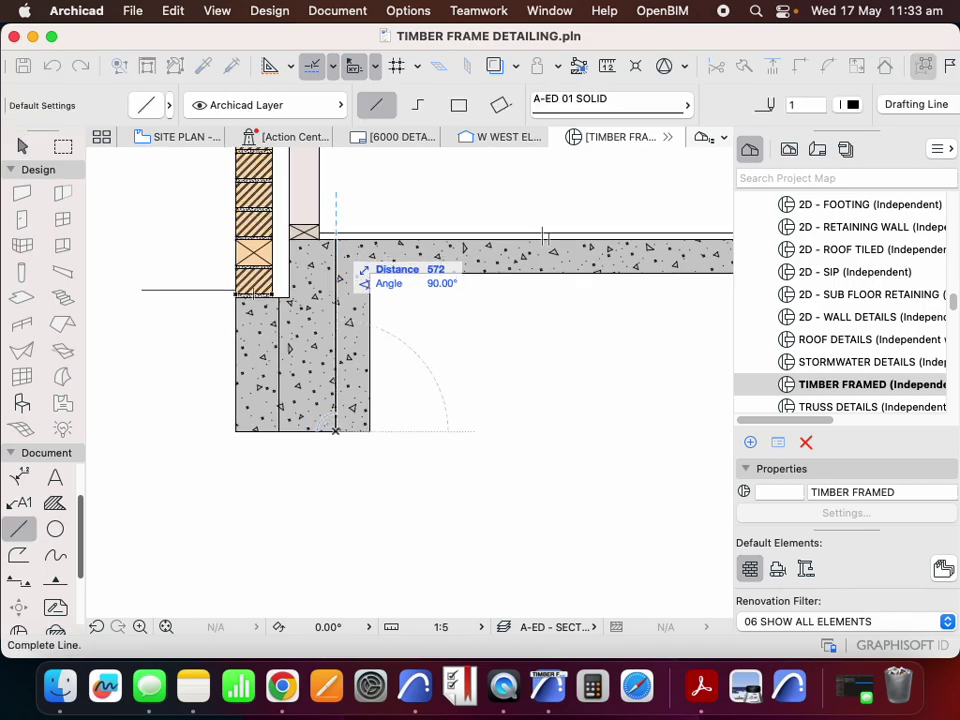
left_click(335, 242)
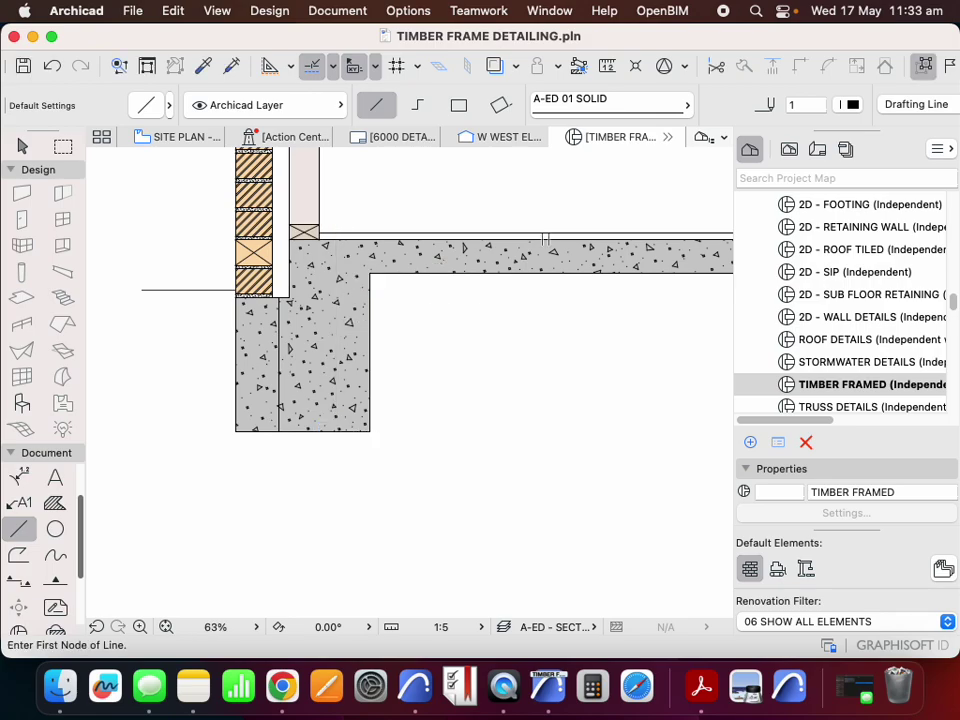
key("Escape")
left_click(279, 365)
key("Delete")
Step: Draw a 100 mm horizontal line outward from the edge beam's inner face, a little below the slab's underside
scroll(409, 281, "up", 3)
scroll(410, 283, "up", 1)
left_click(328, 398)
key("Escape")
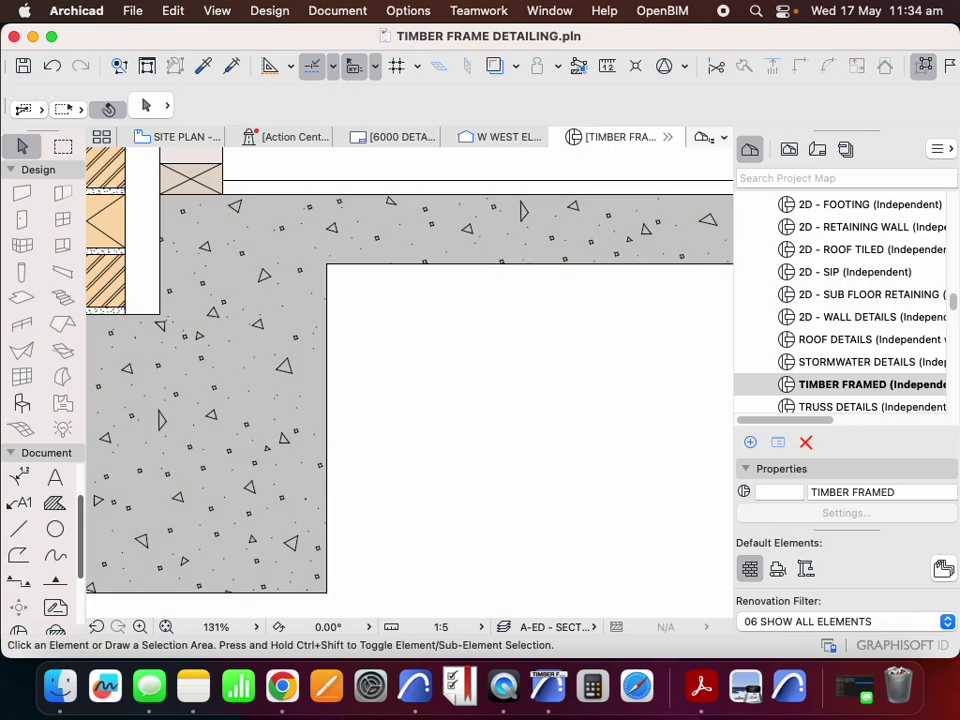
key("l")
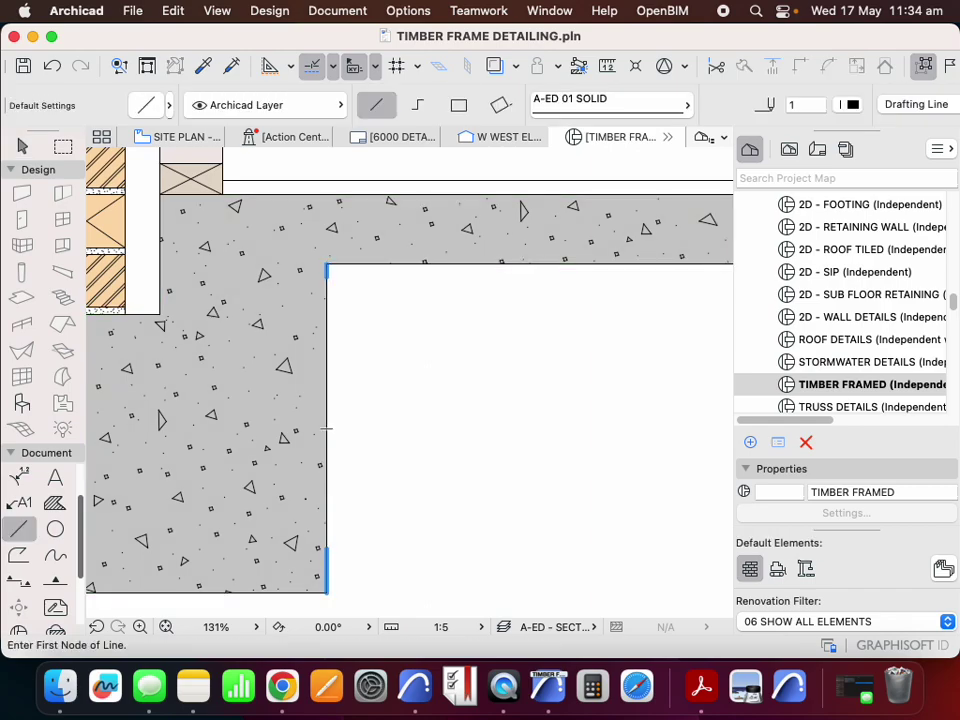
left_click(326, 348)
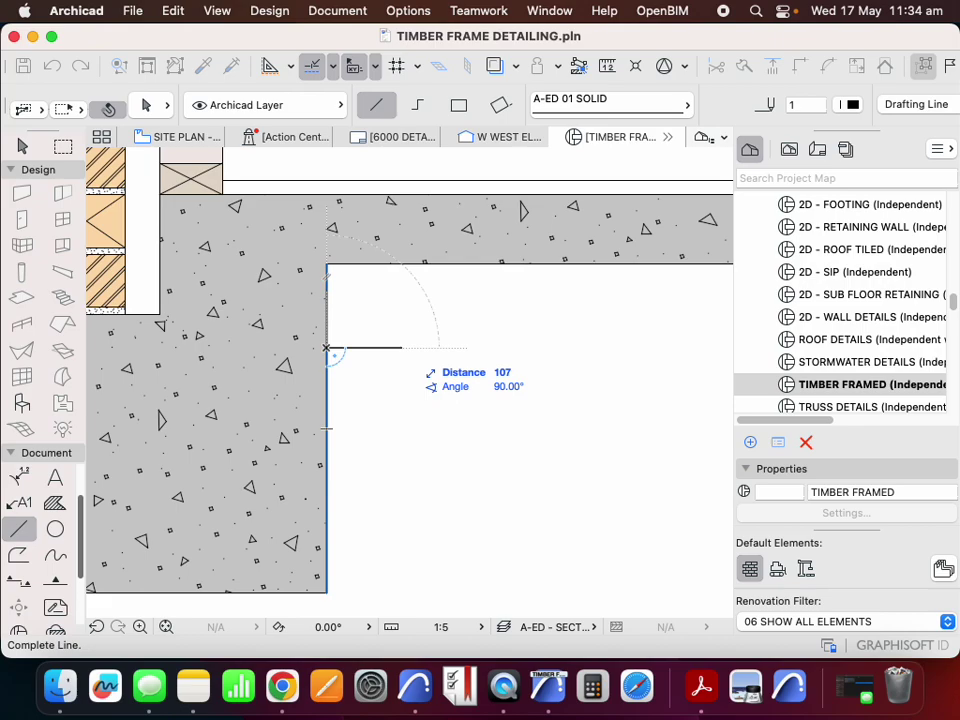
key("Tab")
type("100")
key("Return")
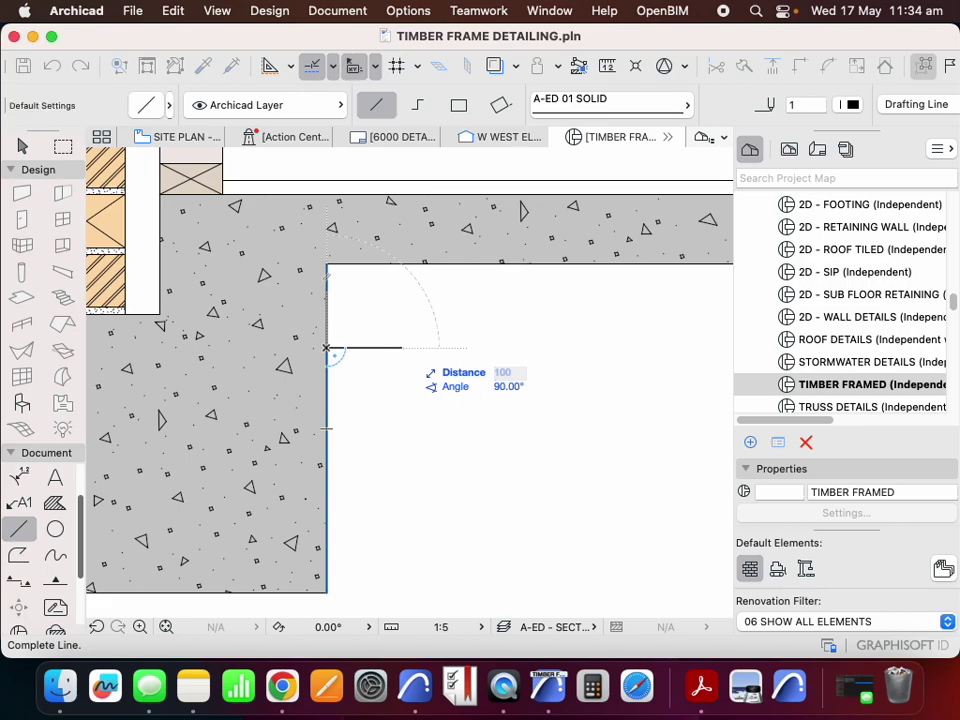
Step: Draw a 100 mm vertical line upward from the free end of the horizontal line
left_click(396, 348)
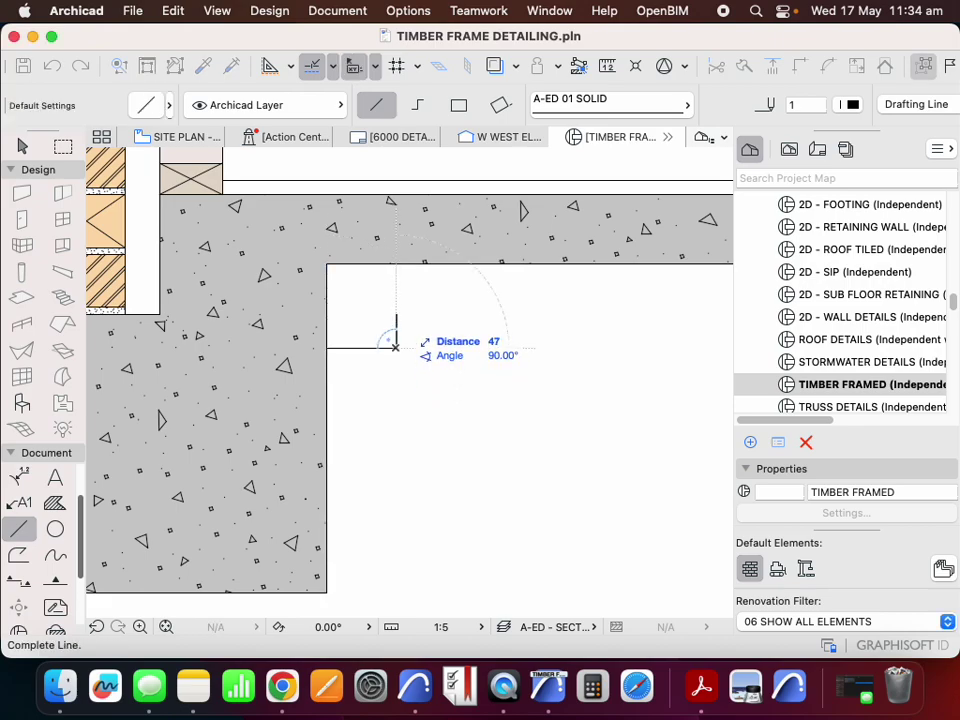
key("Tab")
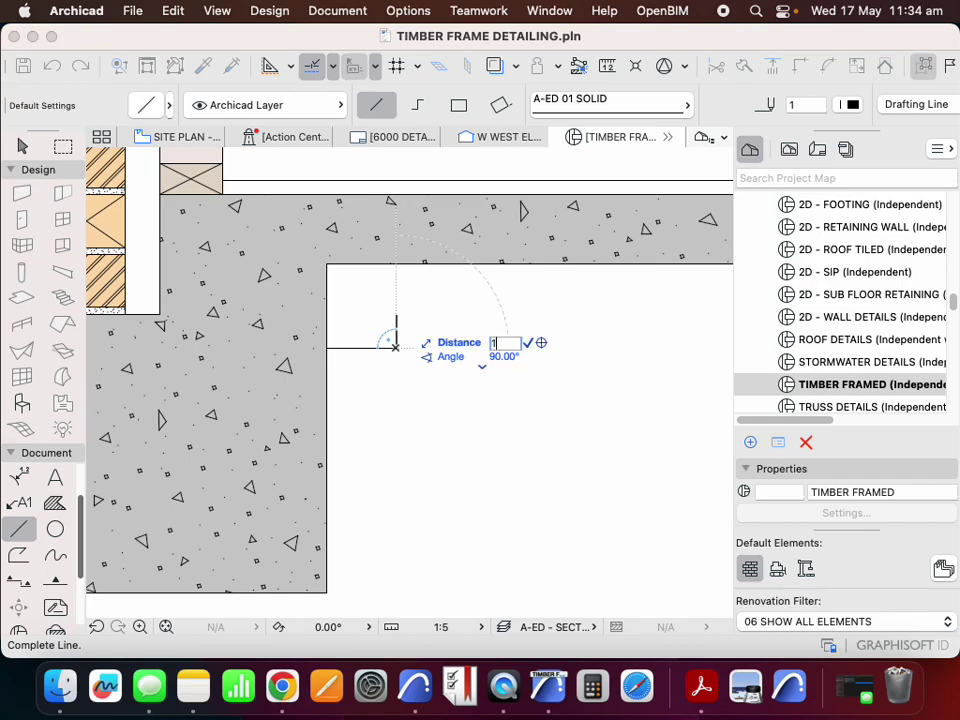
key("Return")
key("Escape")
Step: Move both 100 mm lines up together so the vertical line's upper end meets the slab's underside
left_click_drag(411, 366, 364, 317)
right_click(366, 318)
mouse_move(510, 471)
left_click(654, 444)
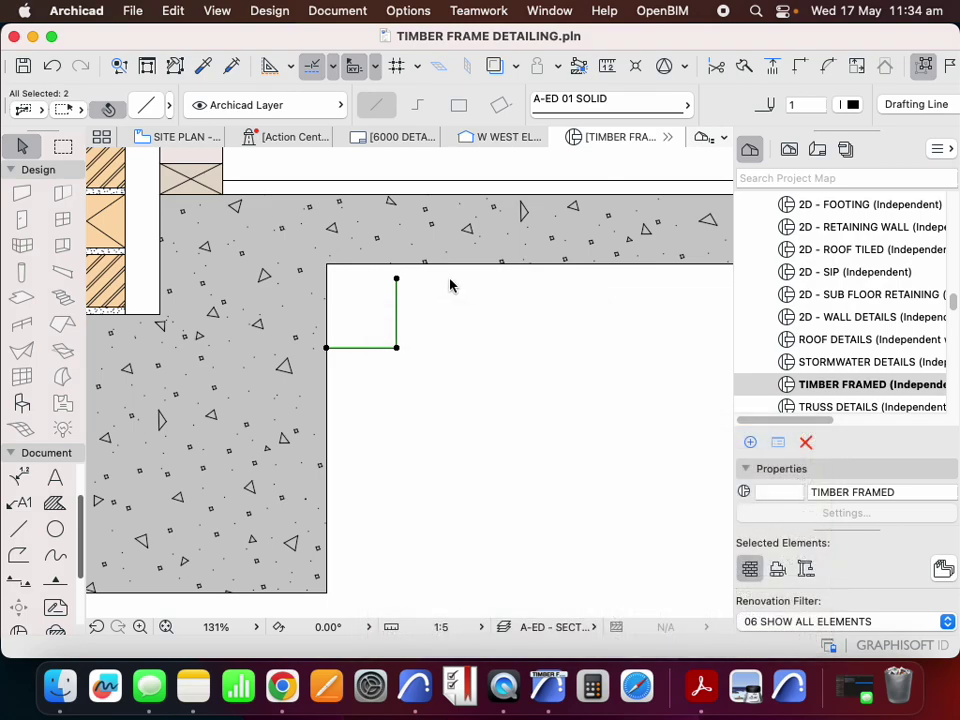
left_click(396, 278)
left_click(396, 264)
key("Escape")
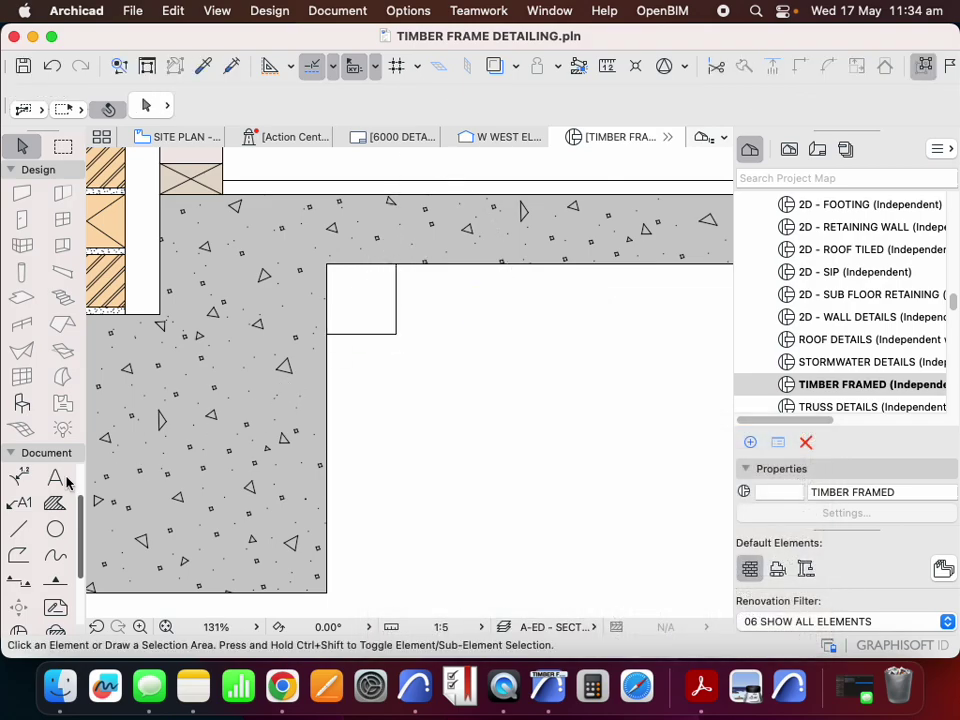
Step: Draw a diagonal line from the edge beam's inner face to the slab's underside across the 100 mm square, and delete the two construction lines
left_click(23, 530)
left_click(327, 333)
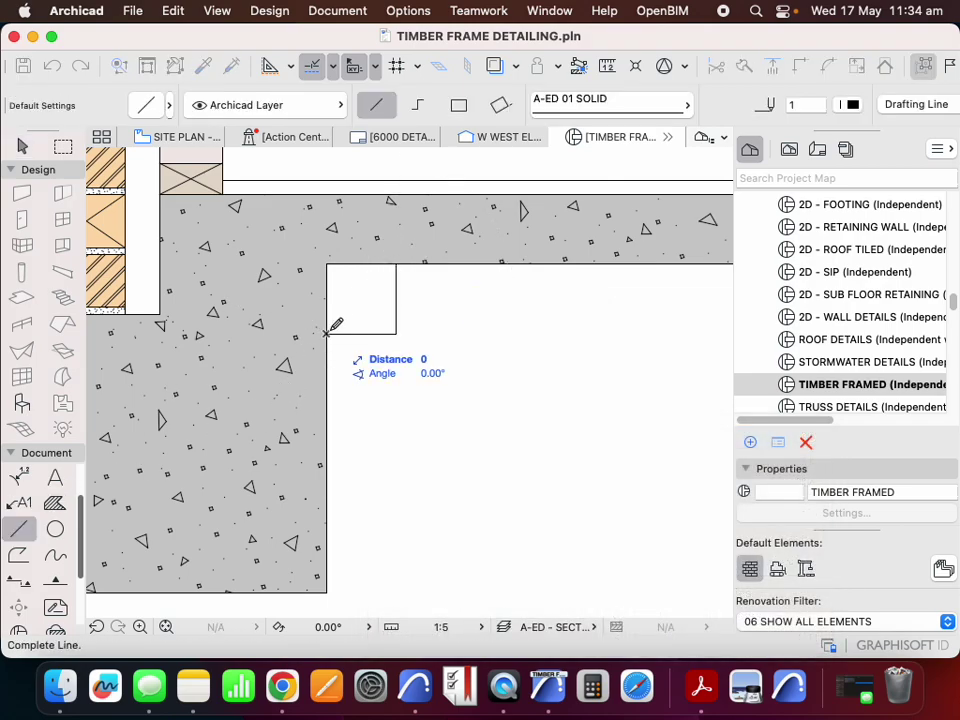
left_click(396, 264)
key("shift")
left_click(375, 311)
left_click(414, 354)
key("Delete")
Step: Reshape the concrete fill's inner corner to follow the diagonal, adding a node at its slab end, and delete the diagonal line
left_click(363, 267)
left_click(363, 265)
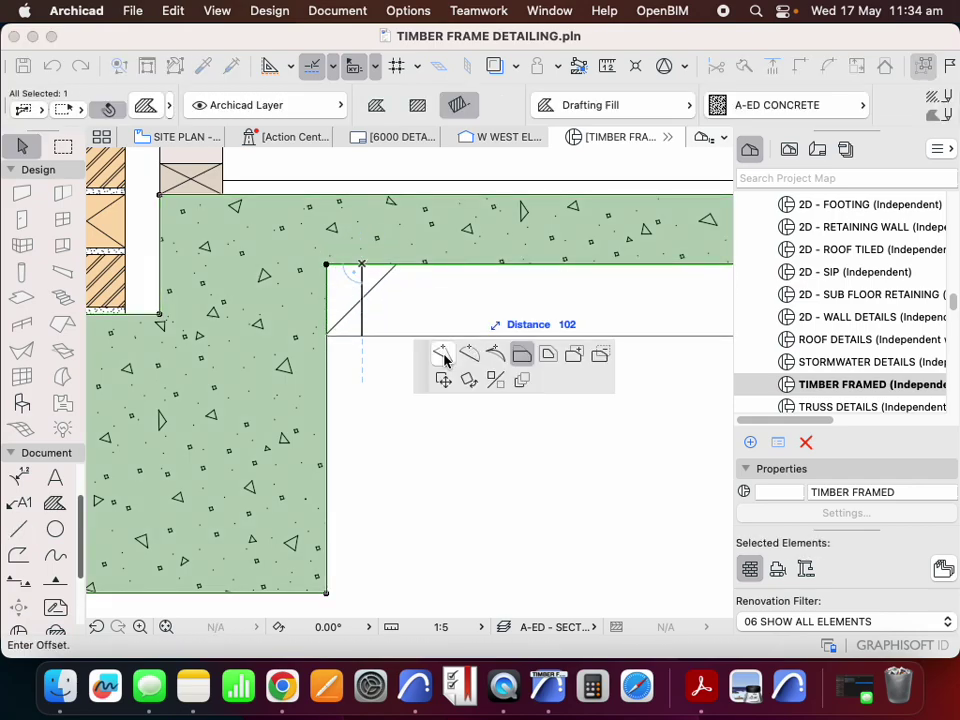
left_click(442, 353)
left_click(396, 264)
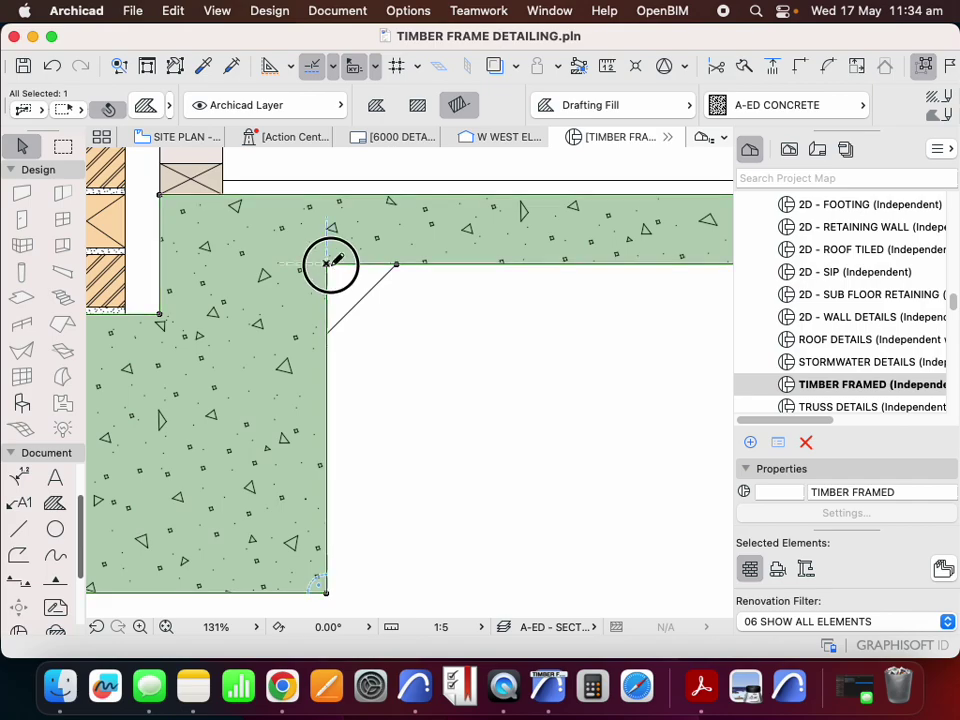
left_click(327, 265)
left_click(328, 335)
left_click(349, 316)
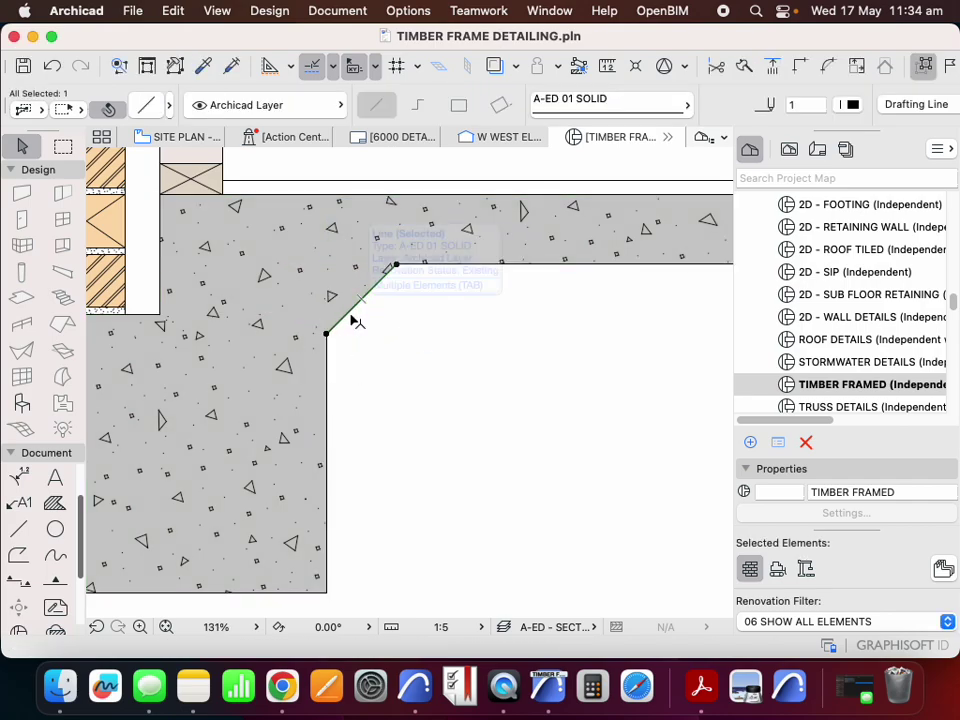
key("Delete")
Step: Examine the enlarged edge beam with its splayed slab junction and the short horizontal line beside the lowest brick
scroll(367, 328, "down", 5)
scroll(283, 403, "down", 4)
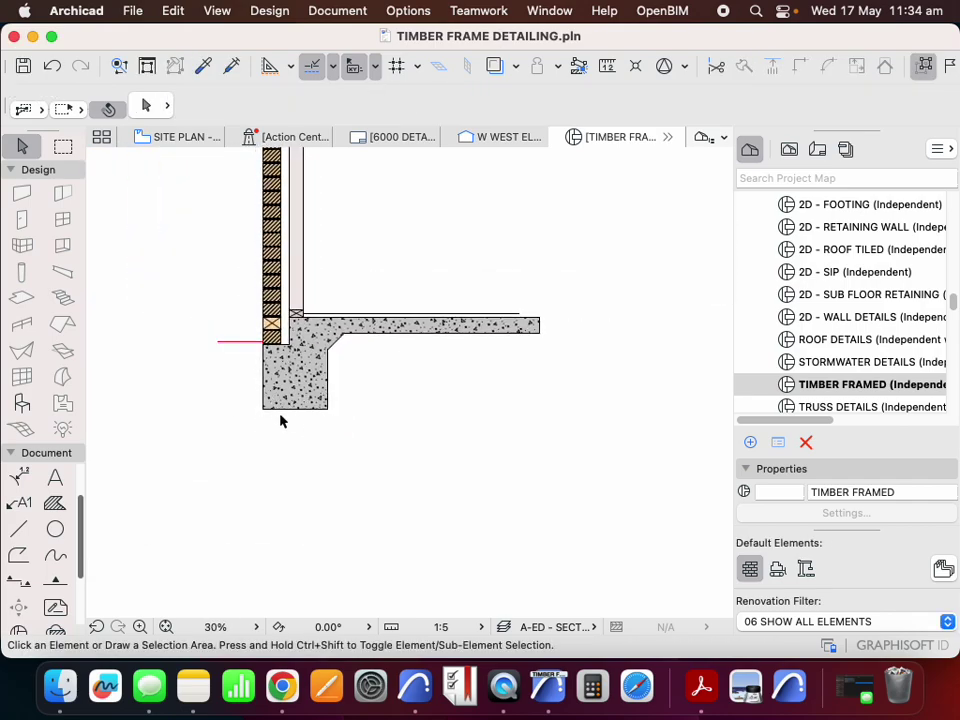
scroll(334, 386, "up", 3)
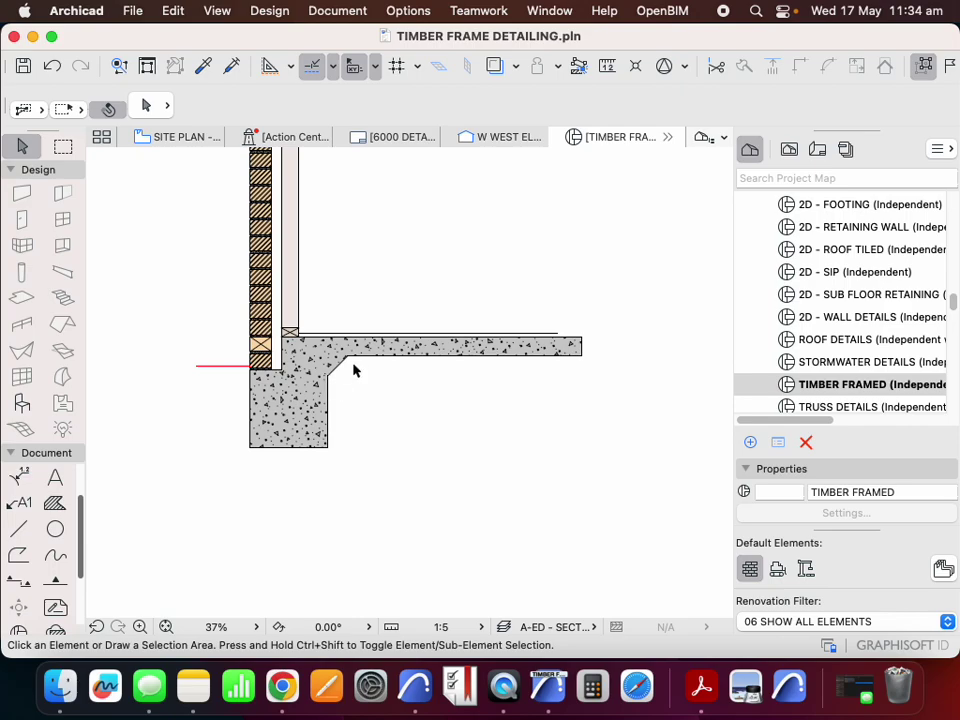
scroll(345, 400, "down", 3)
scroll(328, 424, "up", 5)
left_click(238, 357)
scroll(236, 377, "down", 3)
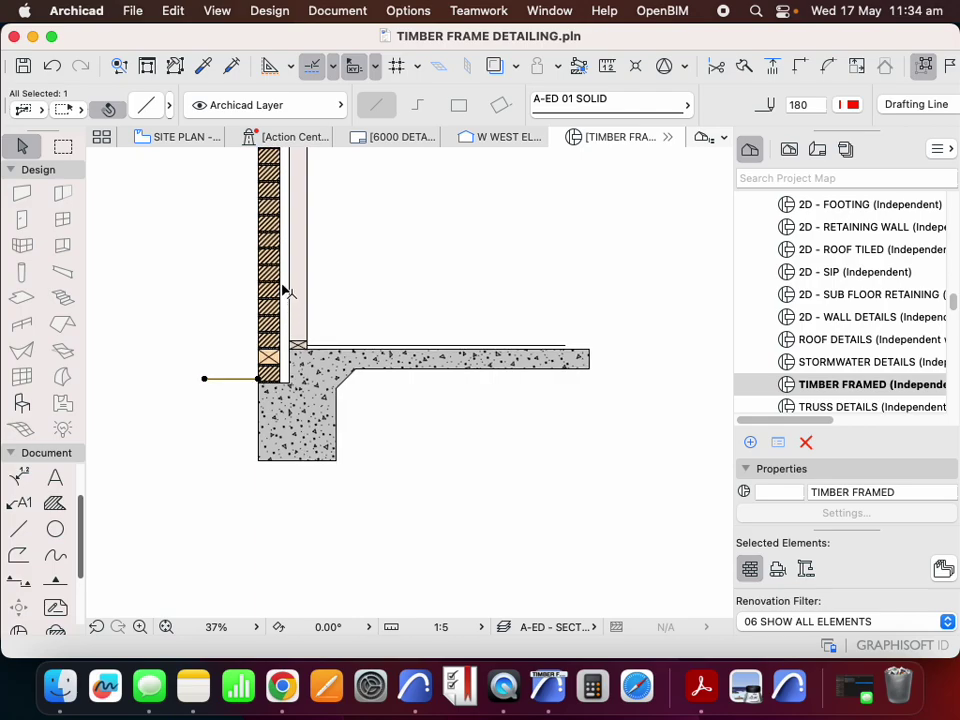
key("Escape")
Step: Examine the whole wall section, from the rafter and top of the brick skin down to the edge beam
scroll(262, 300, "down", 5)
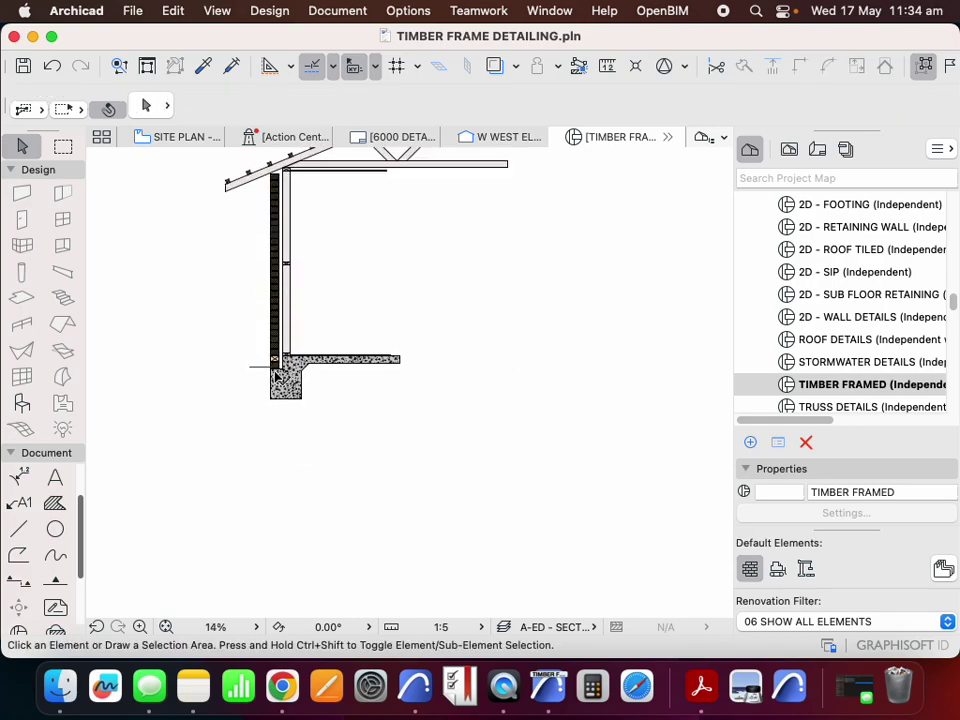
scroll(255, 270, "up", 2)
scroll(255, 270, "up", 4)
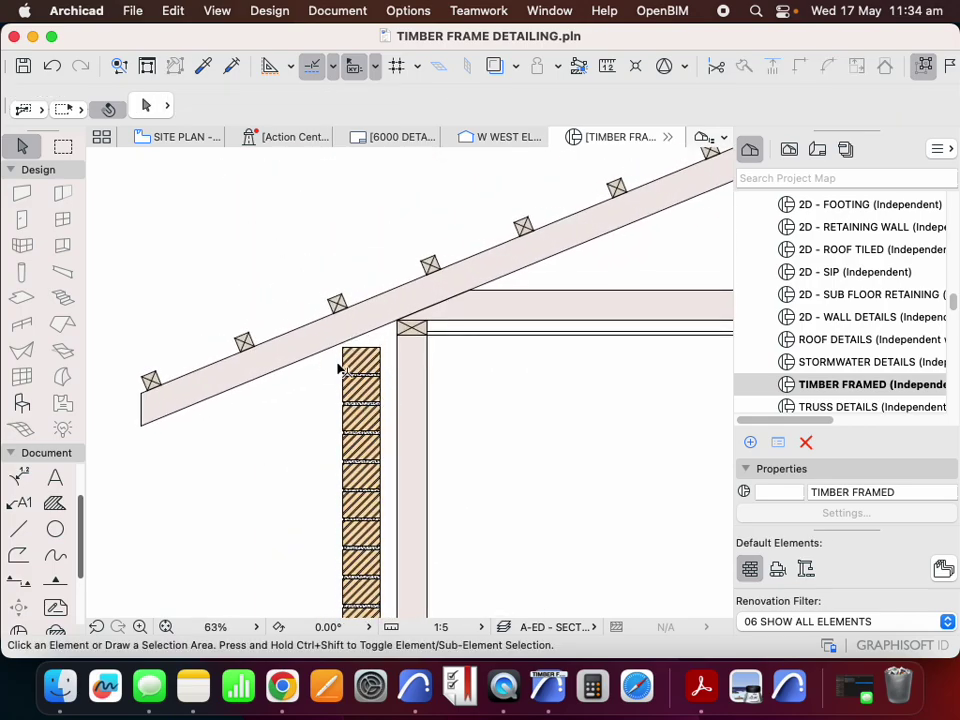
scroll(313, 318, "down", 3)
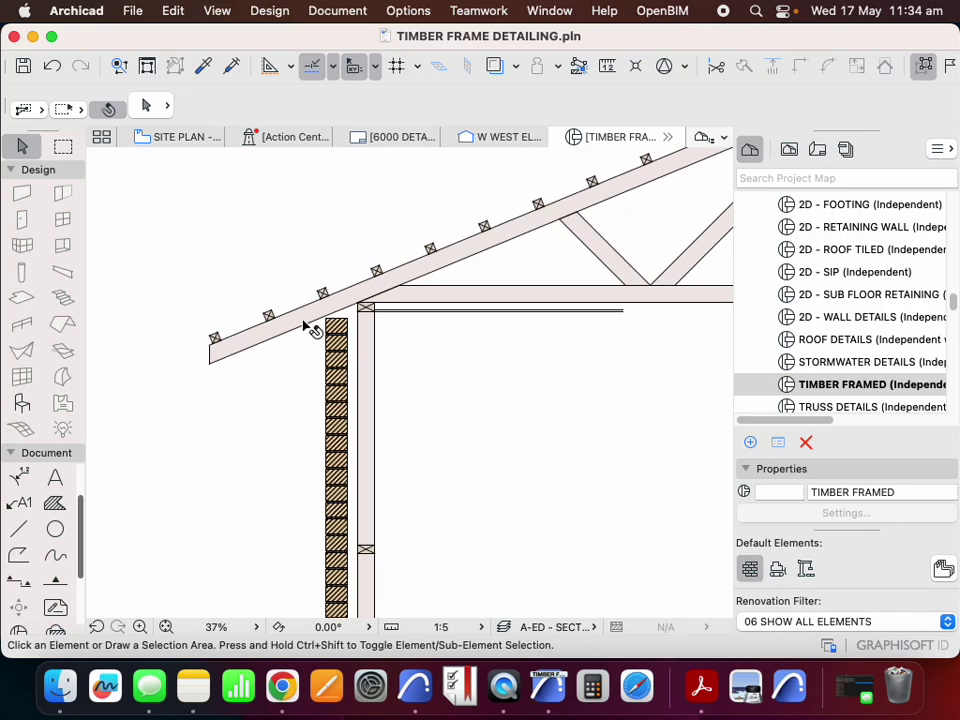
left_click(305, 327)
scroll(274, 200, "down", 3)
left_click(284, 260)
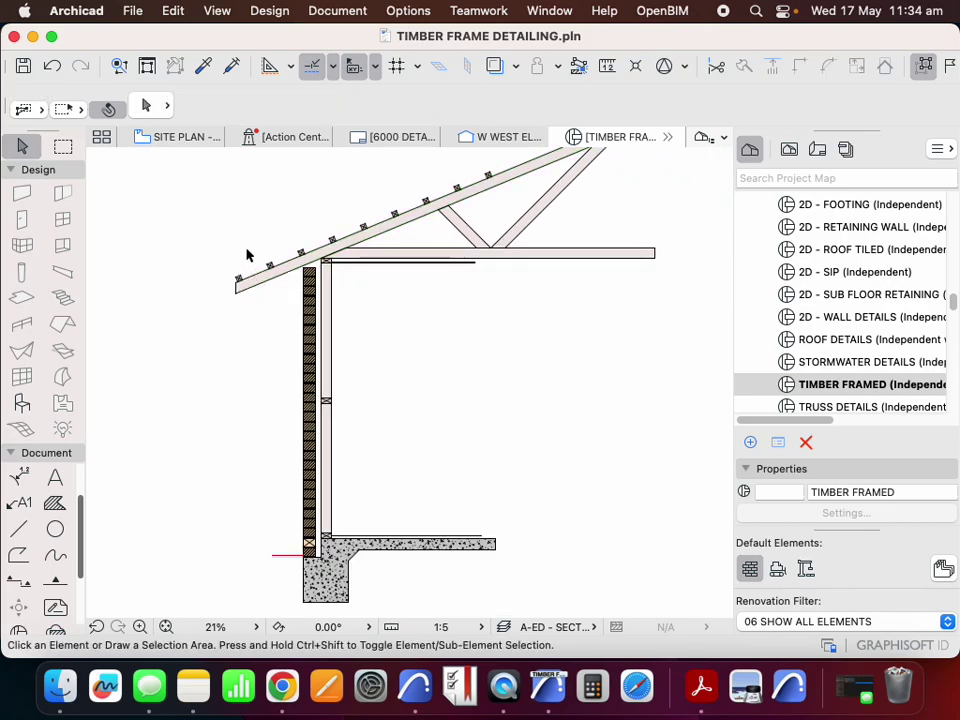
scroll(306, 437, "down", 2)
scroll(311, 435, "up", 3)
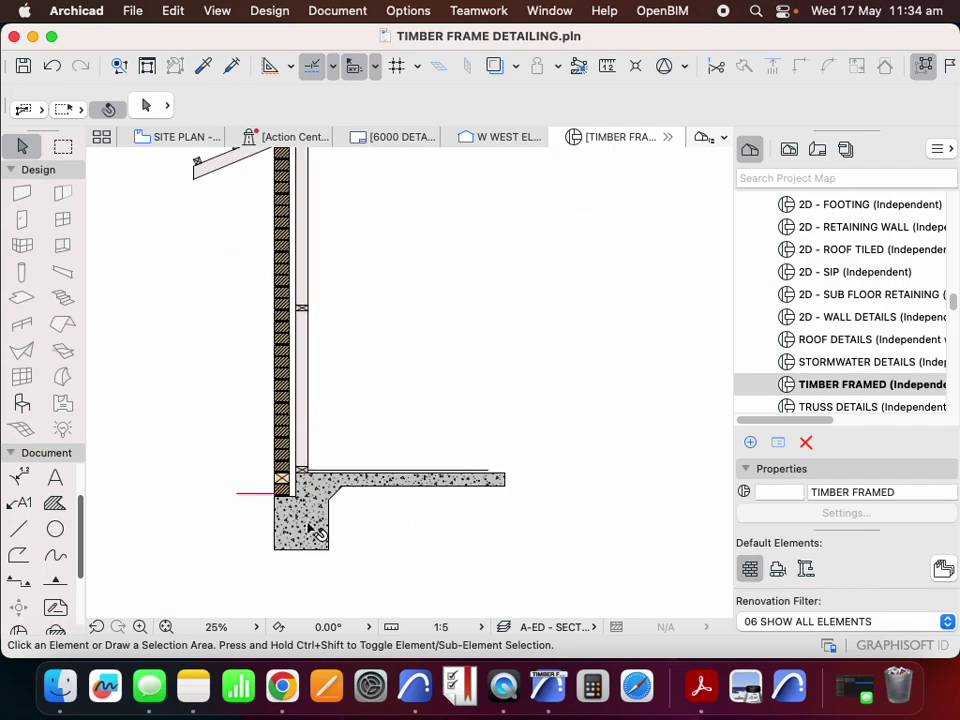
scroll(318, 540, "down", 1)
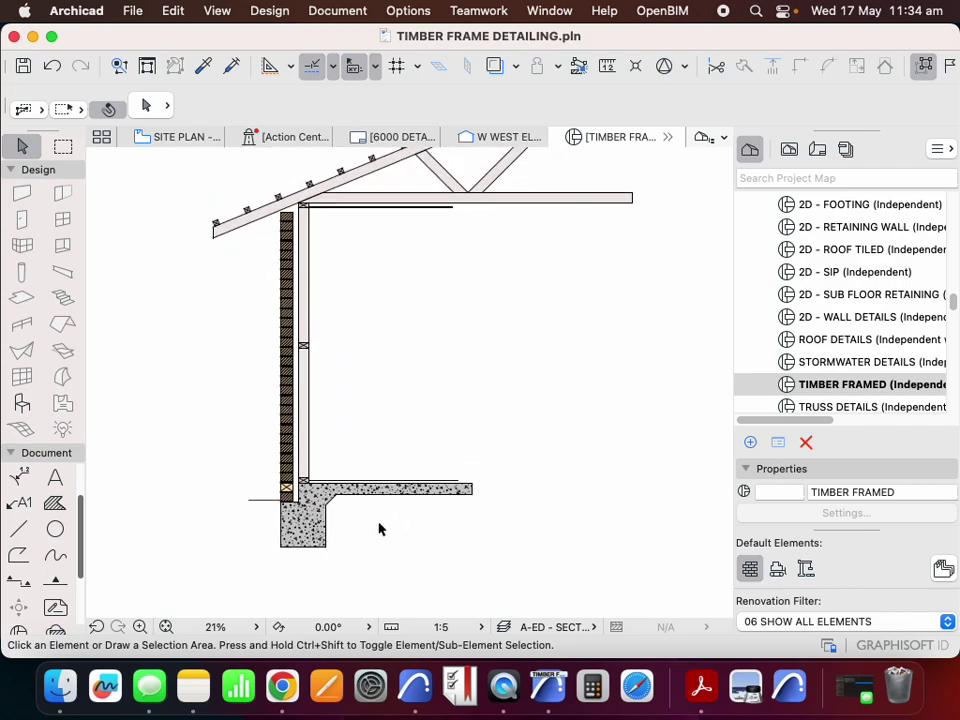